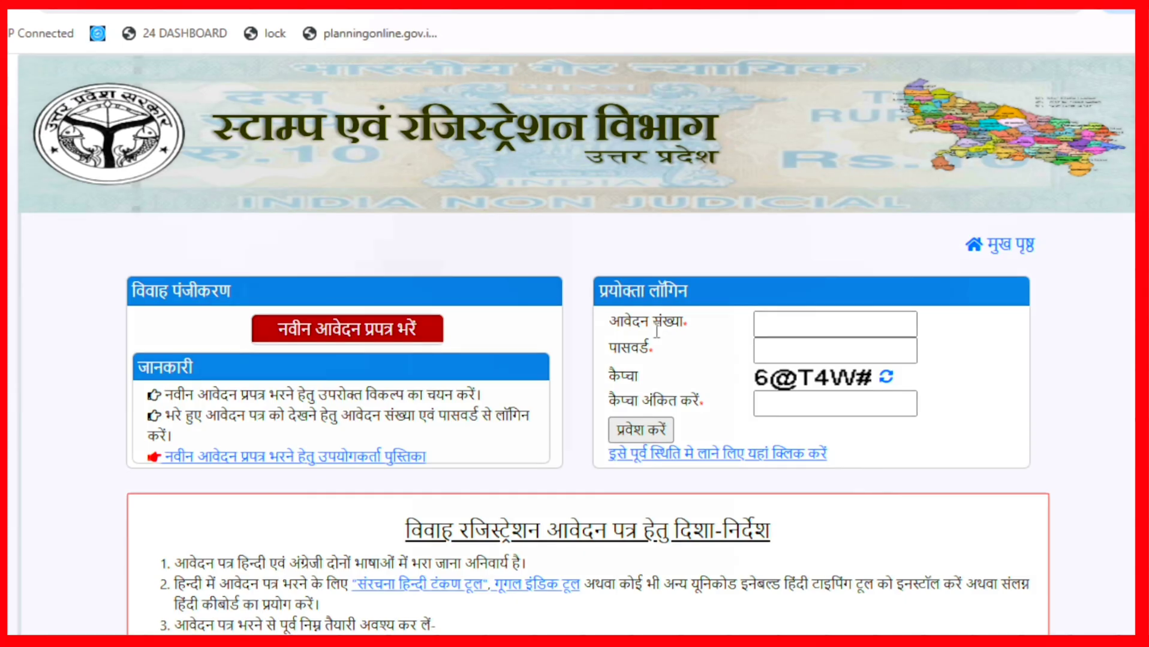
Read the marriage registration application guidelines, examining the file size limits for the photo and the PDF certificates in point 3
{"action": "scroll", "coordinate": [531, 415], "scroll_direction": "down", "scroll_amount": 3}
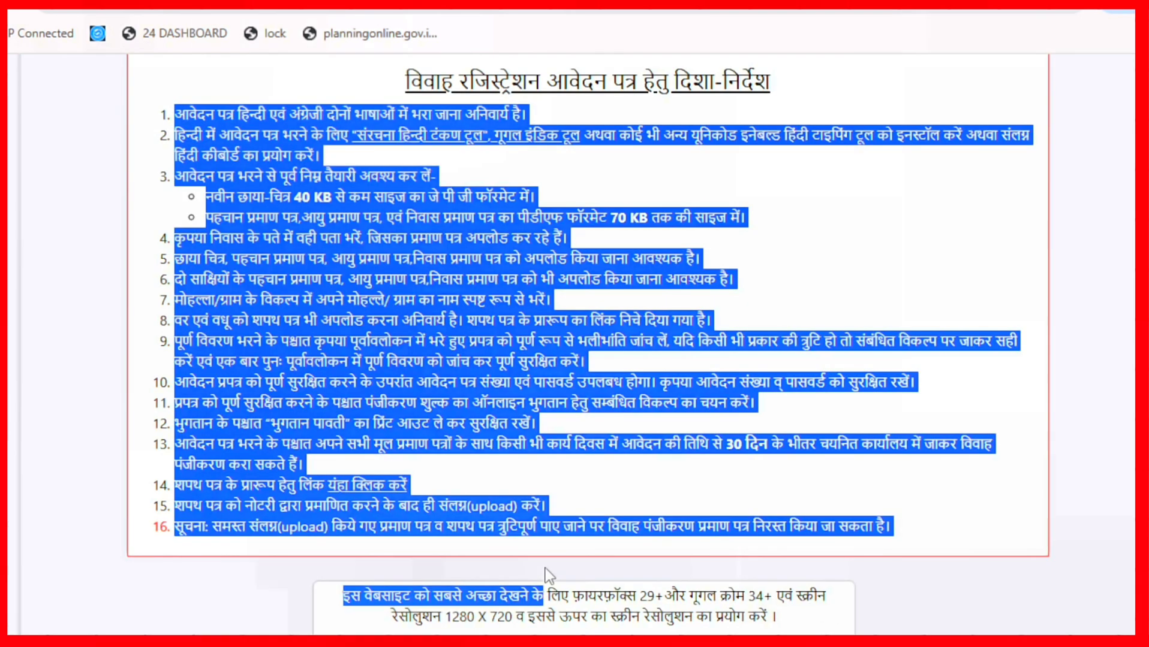
{"action": "left_click_drag", "start_coordinate": [548, 576], "coordinate": [549, 563]}
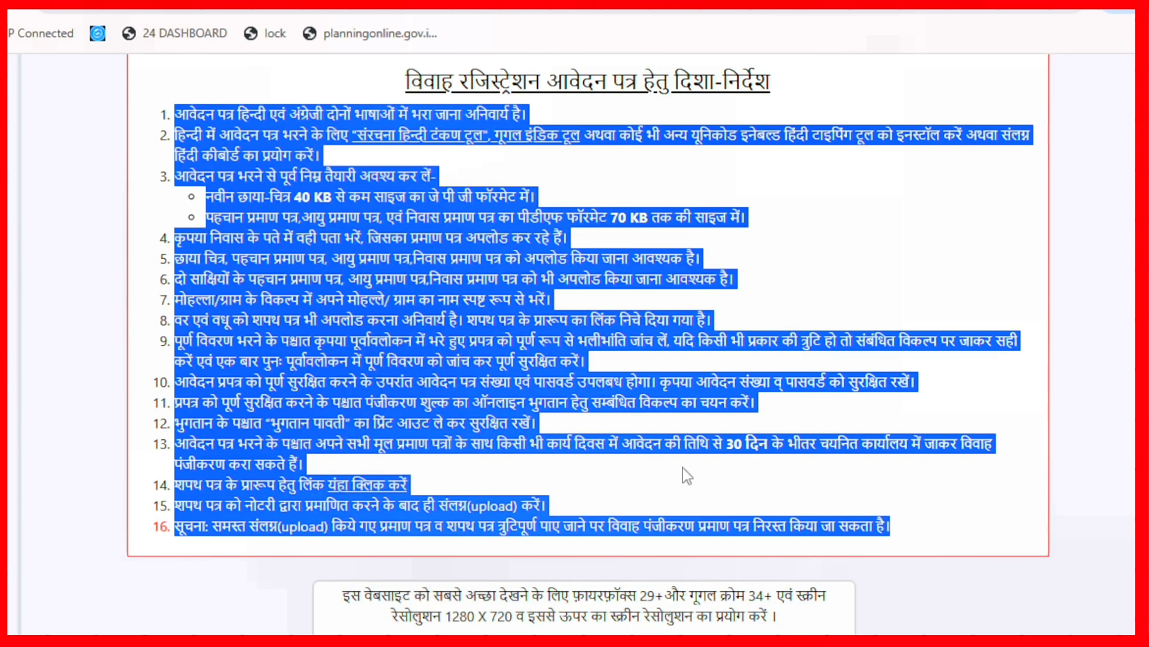
{"action": "left_click", "coordinate": [429, 477]}
{"action": "scroll", "coordinate": [429, 477], "scroll_direction": "up", "scroll_amount": 1}
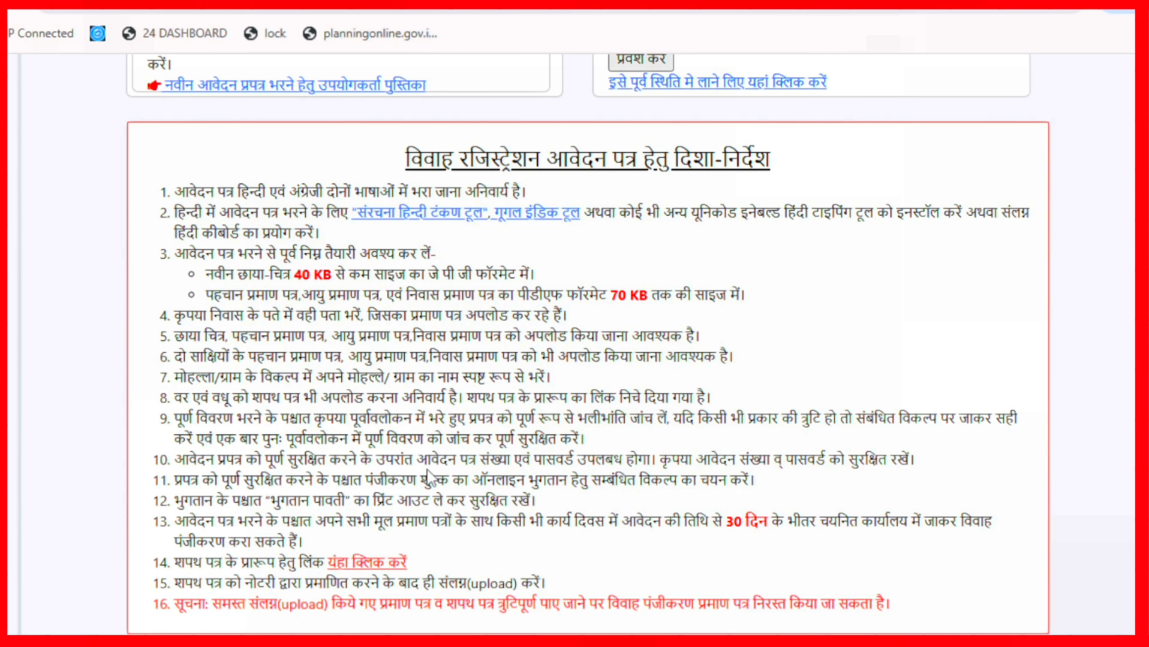
{"action": "scroll", "coordinate": [429, 477], "scroll_direction": "up", "scroll_amount": 2}
{"action": "left_click_drag", "start_coordinate": [293, 393], "coordinate": [344, 393]}
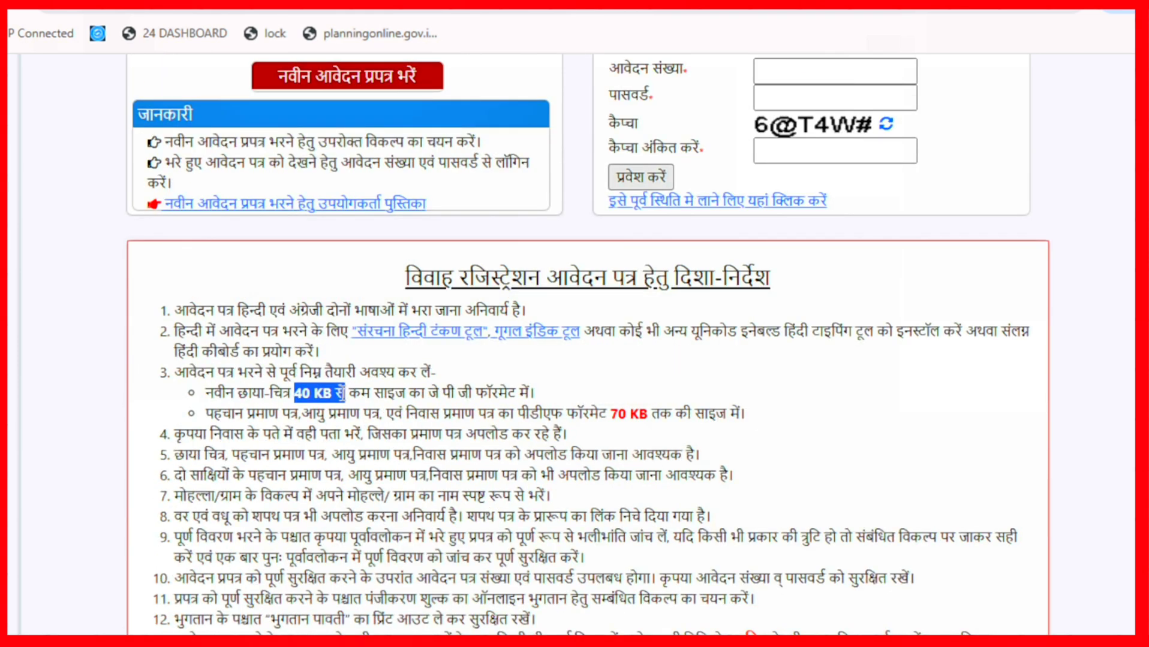
{"action": "left_click_drag", "start_coordinate": [607, 414], "coordinate": [648, 413]}
{"action": "left_click_drag", "start_coordinate": [294, 393], "coordinate": [344, 393]}
{"action": "left_click_drag", "start_coordinate": [607, 413], "coordinate": [648, 414]}
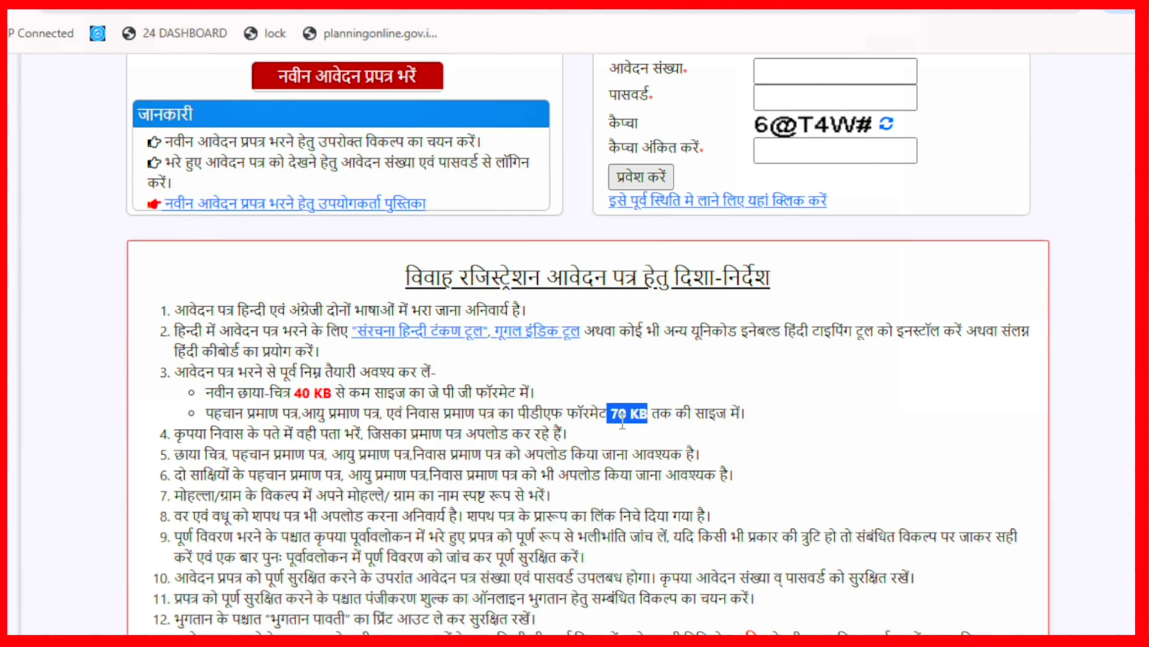
Examine the deadline in guideline 13 for completing the marriage registration at the chosen office
{"action": "scroll", "coordinate": [622, 424], "scroll_direction": "down", "scroll_amount": 3}
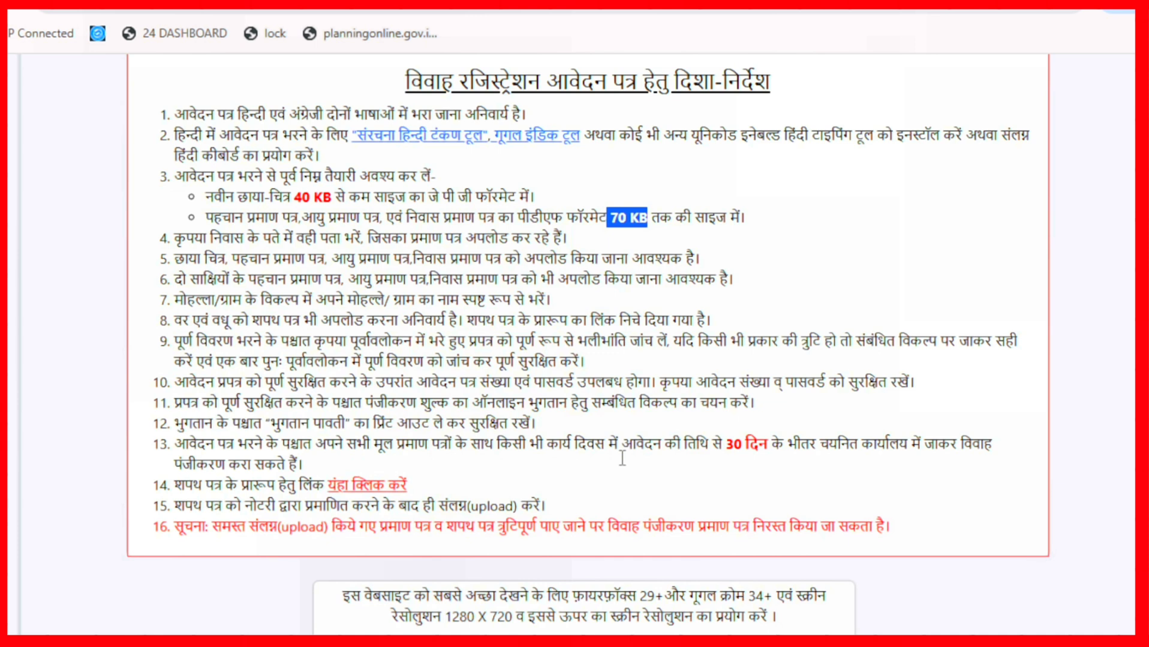
{"action": "left_click_drag", "start_coordinate": [725, 445], "coordinate": [770, 444]}
{"action": "left_click", "coordinate": [770, 445]}
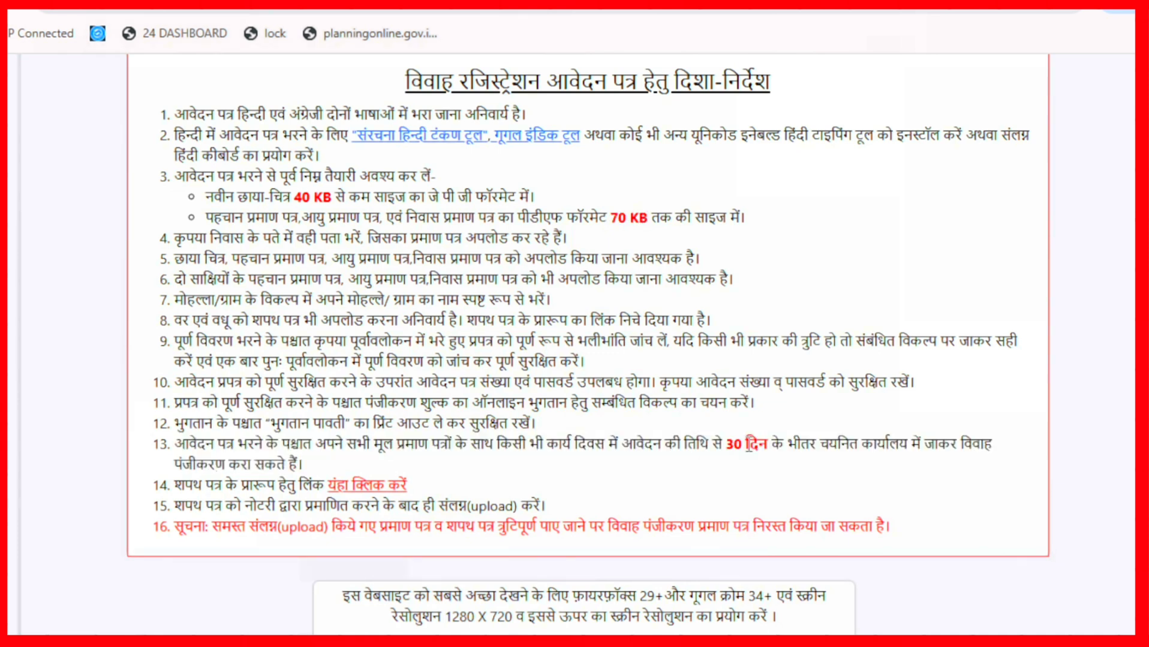
{"action": "left_click_drag", "start_coordinate": [724, 445], "coordinate": [767, 446]}
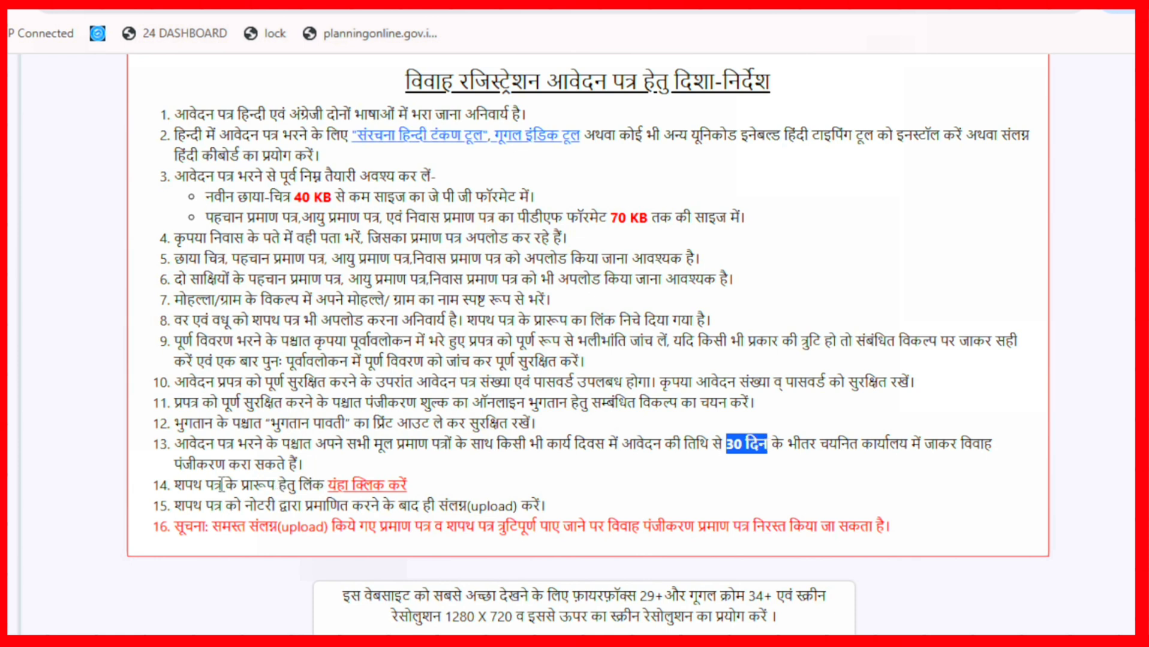
Open the affidavit format linked in guideline 14, review it down to the deponent's signature line, and return to the guidelines page
{"action": "left_click_drag", "start_coordinate": [174, 485], "coordinate": [324, 486]}
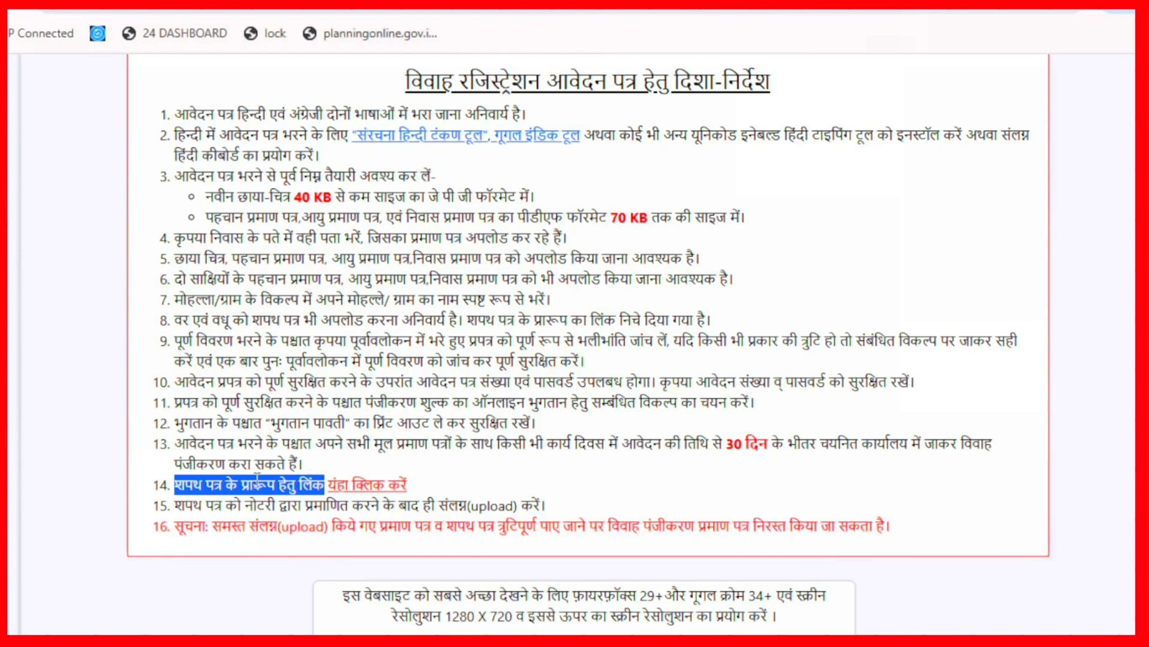
{"action": "left_click", "coordinate": [344, 487]}
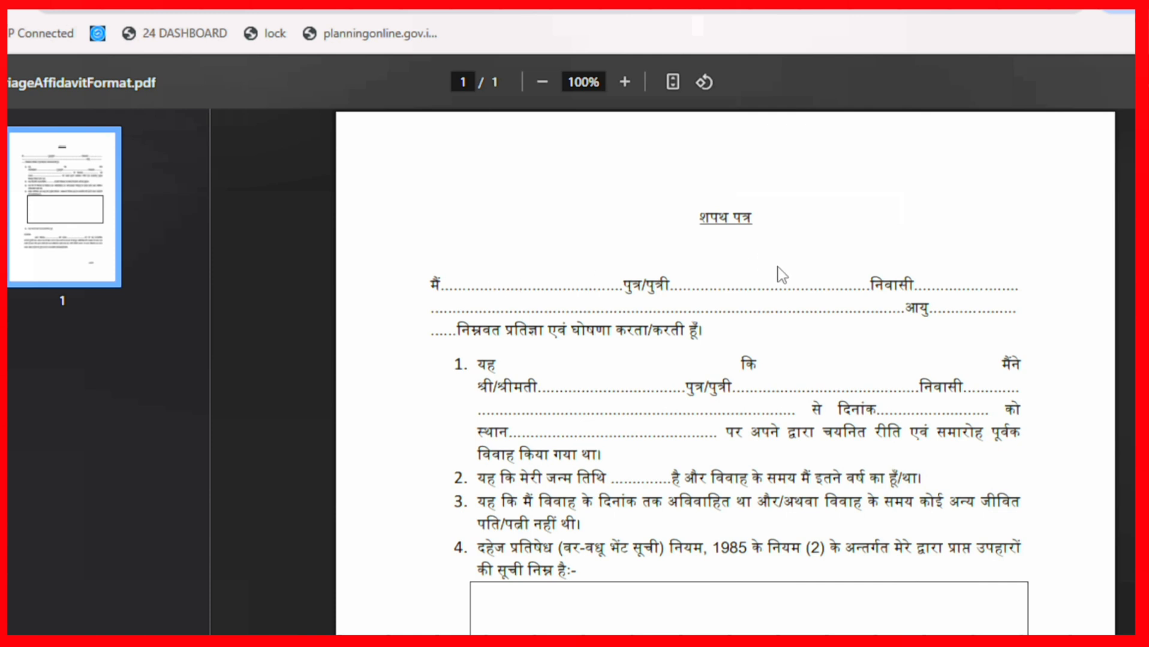
{"action": "scroll", "coordinate": [647, 397], "scroll_direction": "down", "scroll_amount": 10}
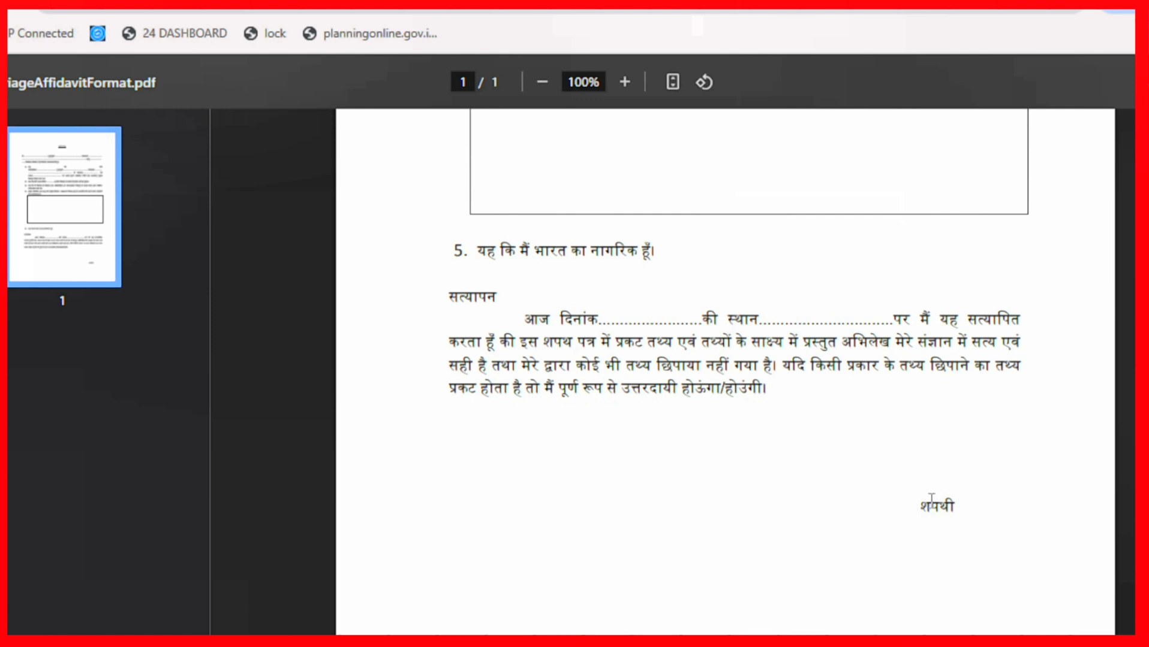
{"action": "double_click", "coordinate": [949, 507]}
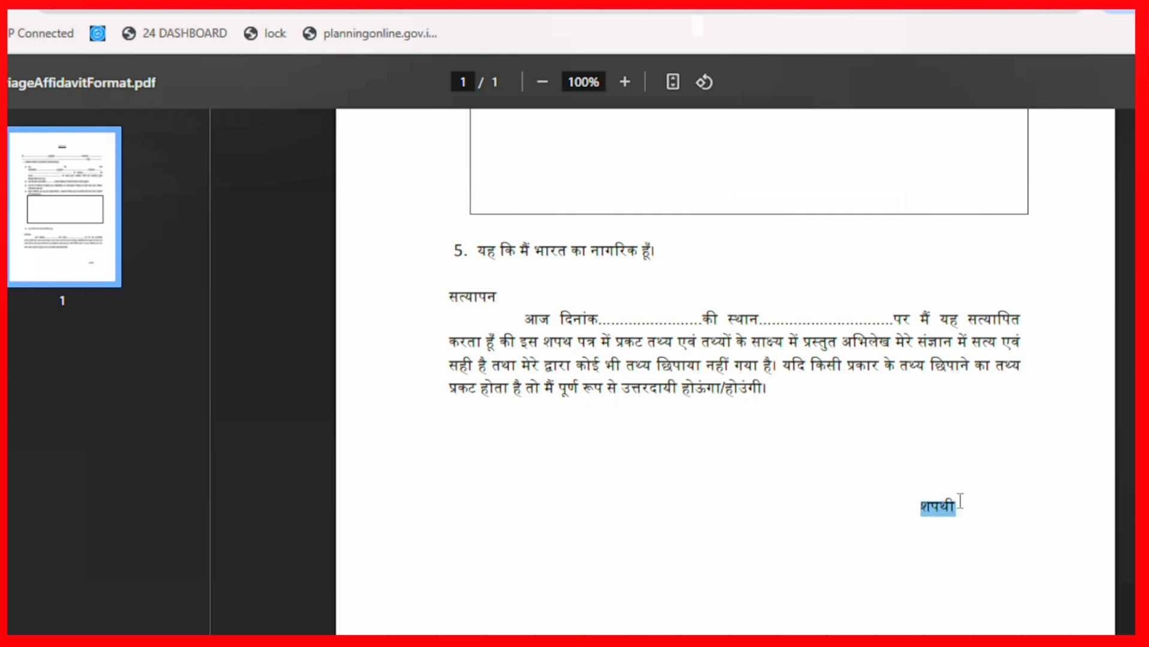
{"action": "left_click", "coordinate": [911, 490]}
{"action": "scroll", "coordinate": [762, 408], "scroll_direction": "up", "scroll_amount": 7}
{"action": "left_click", "coordinate": [135, 3]}
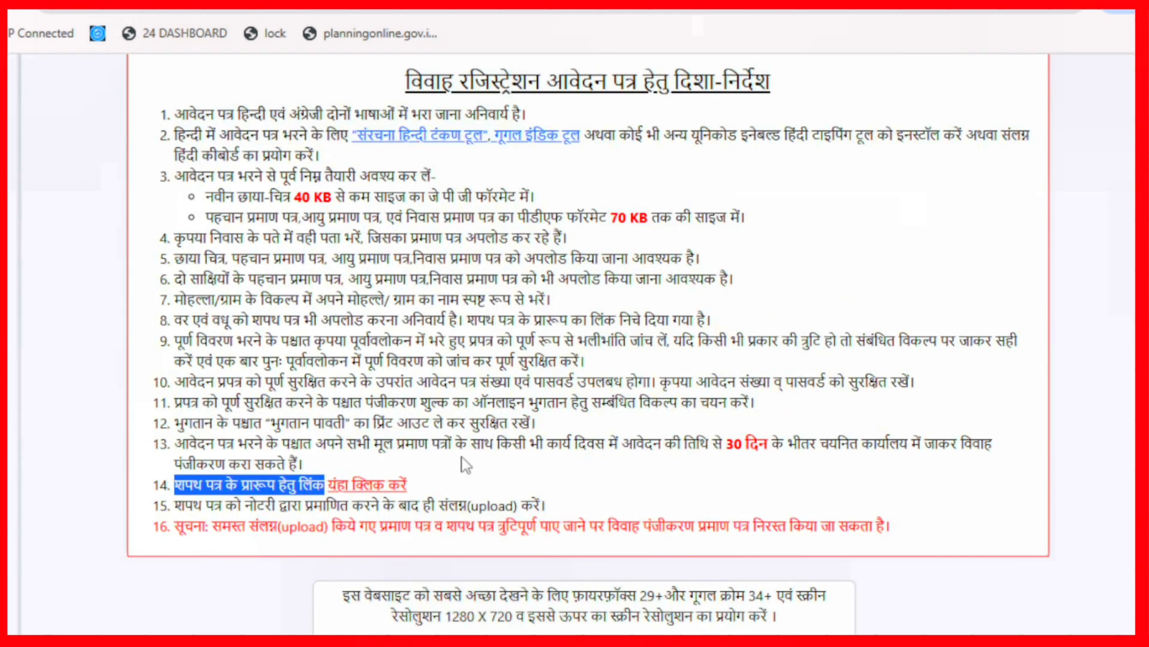
Start a new marriage registration application (नवीन आवेदन प्रपत्र भरें)
{"action": "left_click", "coordinate": [585, 466]}
{"action": "scroll", "coordinate": [575, 450], "scroll_direction": "up", "scroll_amount": 5}
{"action": "scroll", "coordinate": [567, 437], "scroll_direction": "up", "scroll_amount": 1}
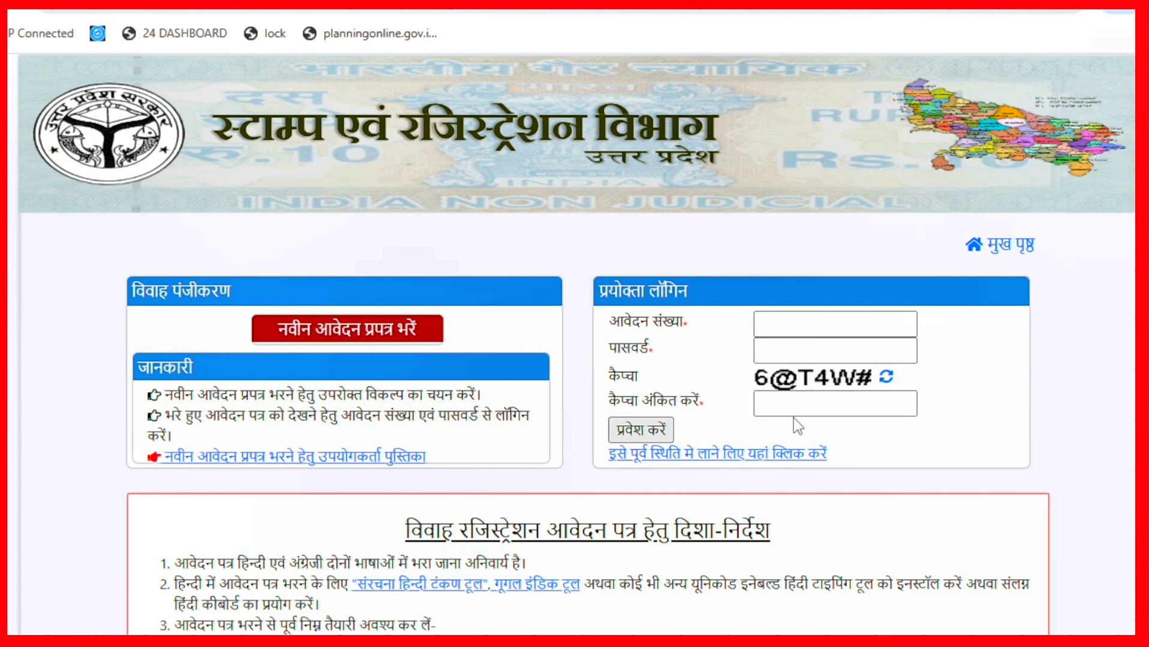
{"action": "left_click", "coordinate": [305, 334]}
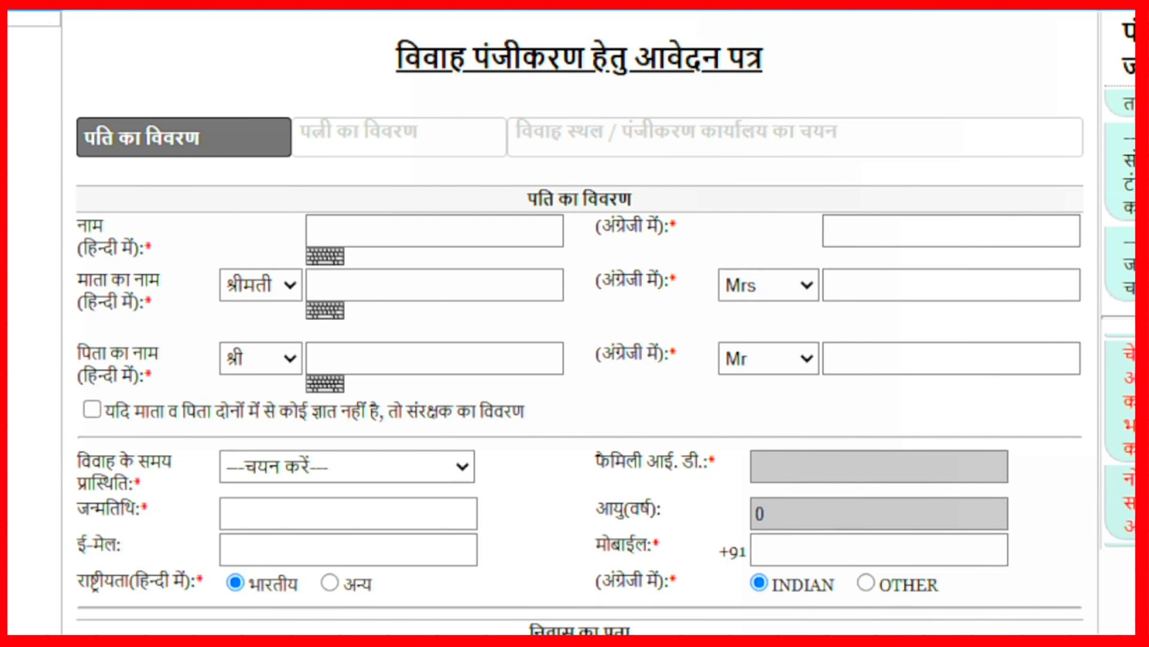
Look over the side instructions, the husband's details form and the on-screen Hindi keyboard of the name field
{"action": "left_click_drag", "start_coordinate": [1121, 96], "coordinate": [1131, 508]}
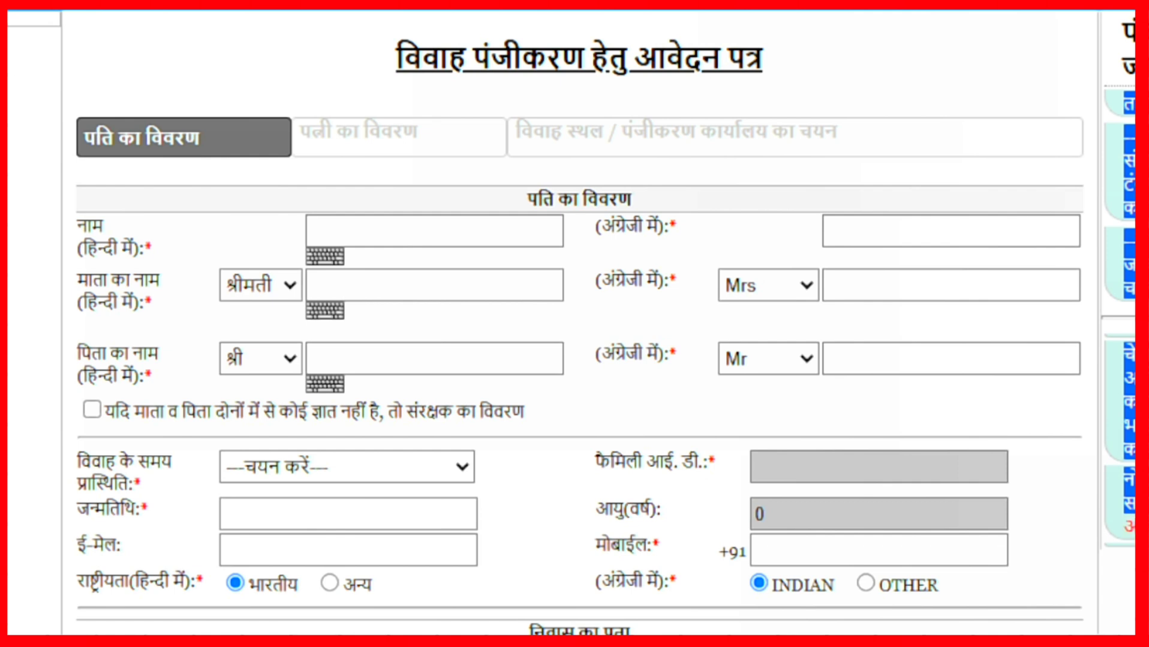
{"action": "scroll", "coordinate": [128, 548], "scroll_direction": "down", "scroll_amount": 5}
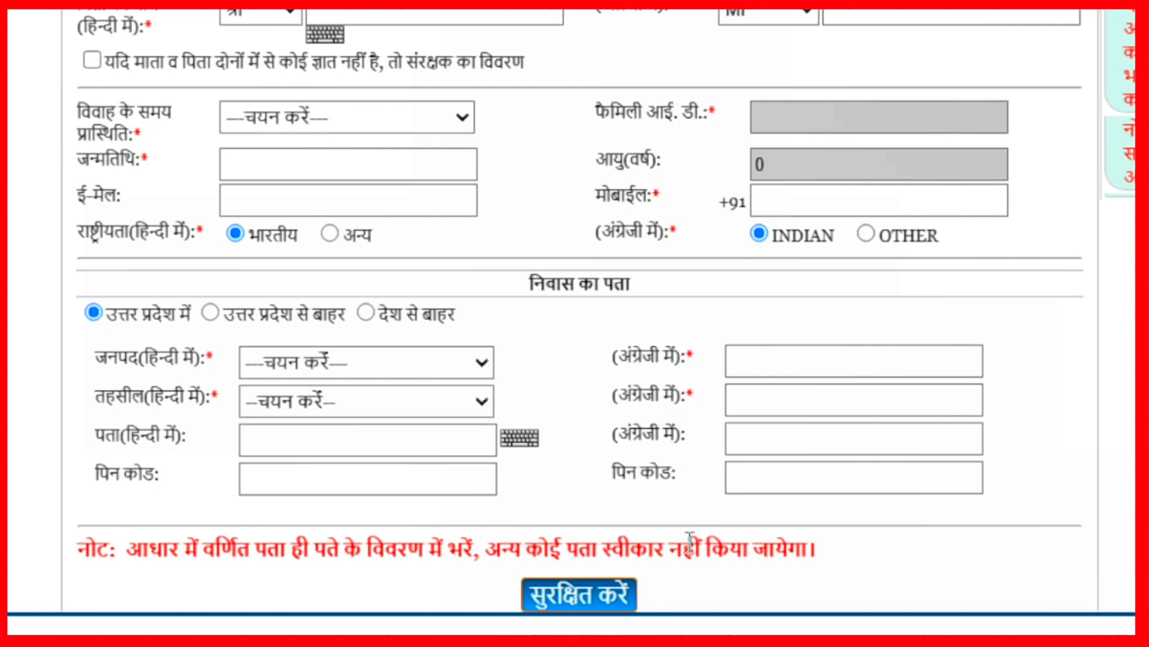
{"action": "scroll", "coordinate": [685, 545], "scroll_direction": "up", "scroll_amount": 5}
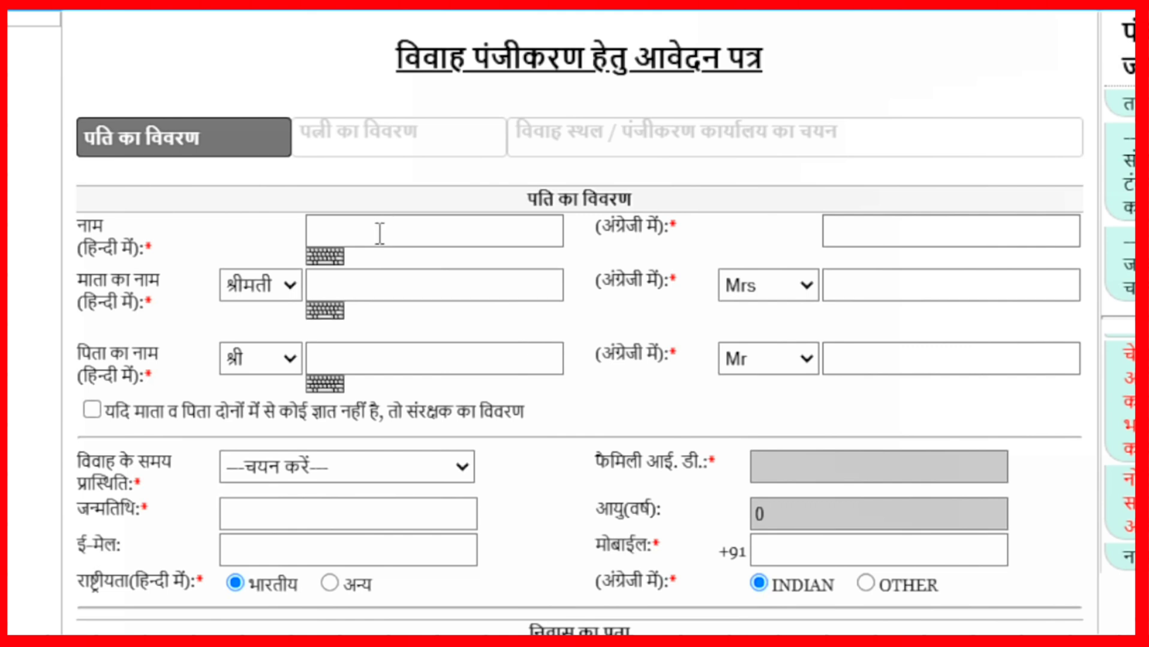
{"action": "left_click", "coordinate": [329, 256]}
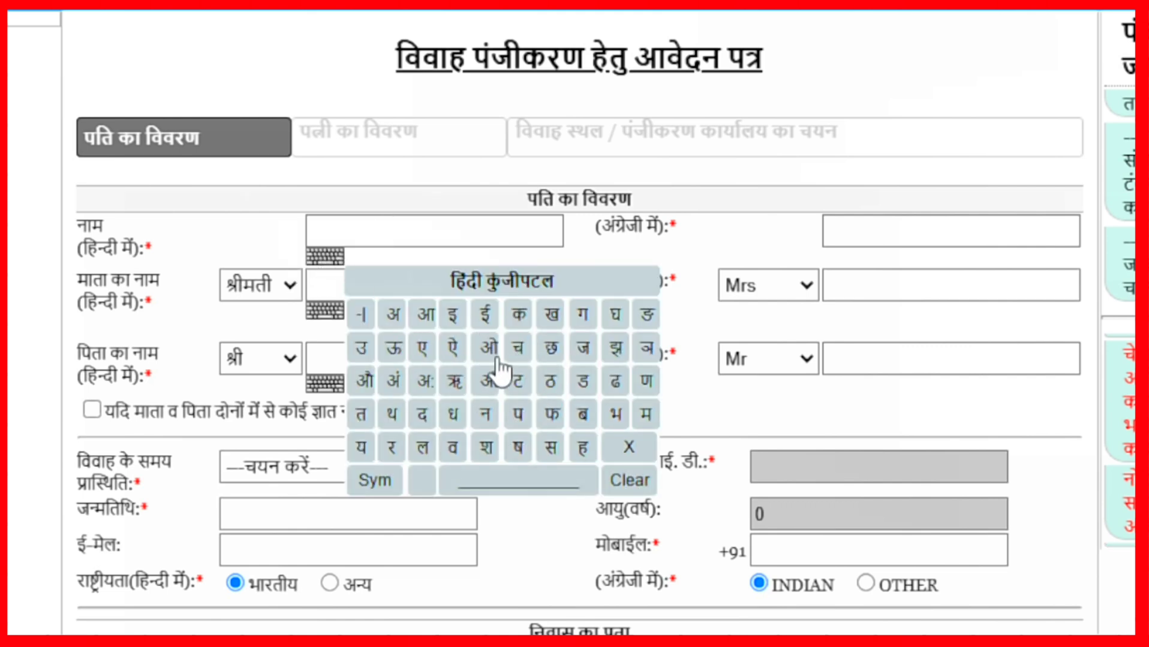
{"action": "left_click", "coordinate": [427, 184]}
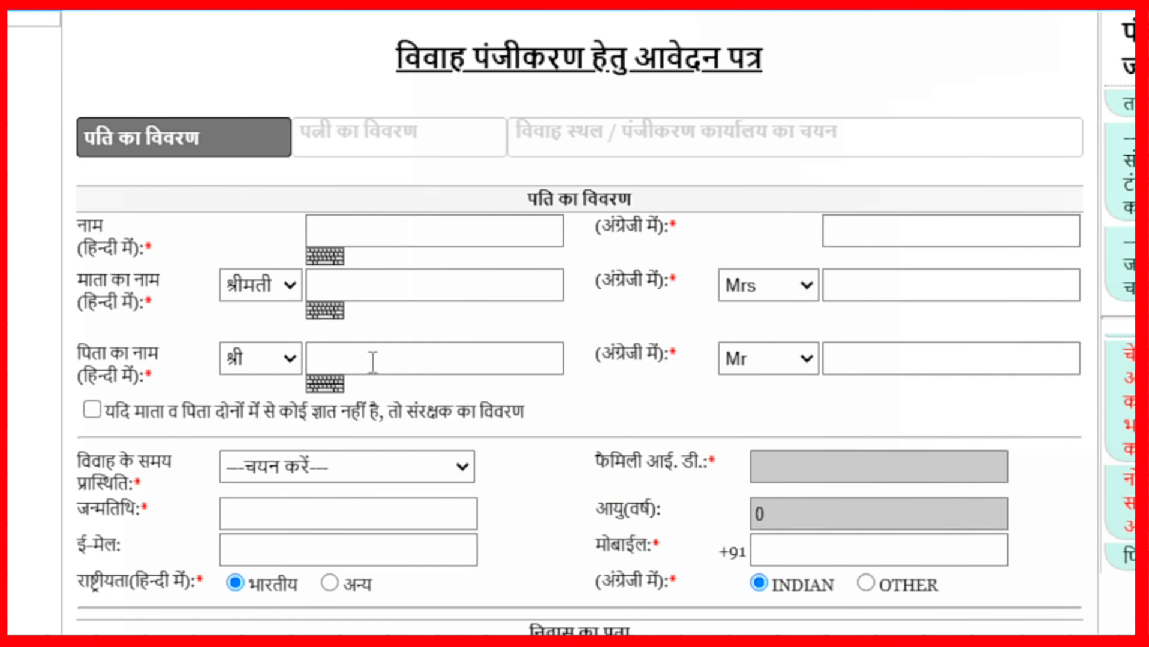
Set the title of the husband's mother to श्रीमती and the title of his father to श्री
{"action": "left_click", "coordinate": [274, 272]}
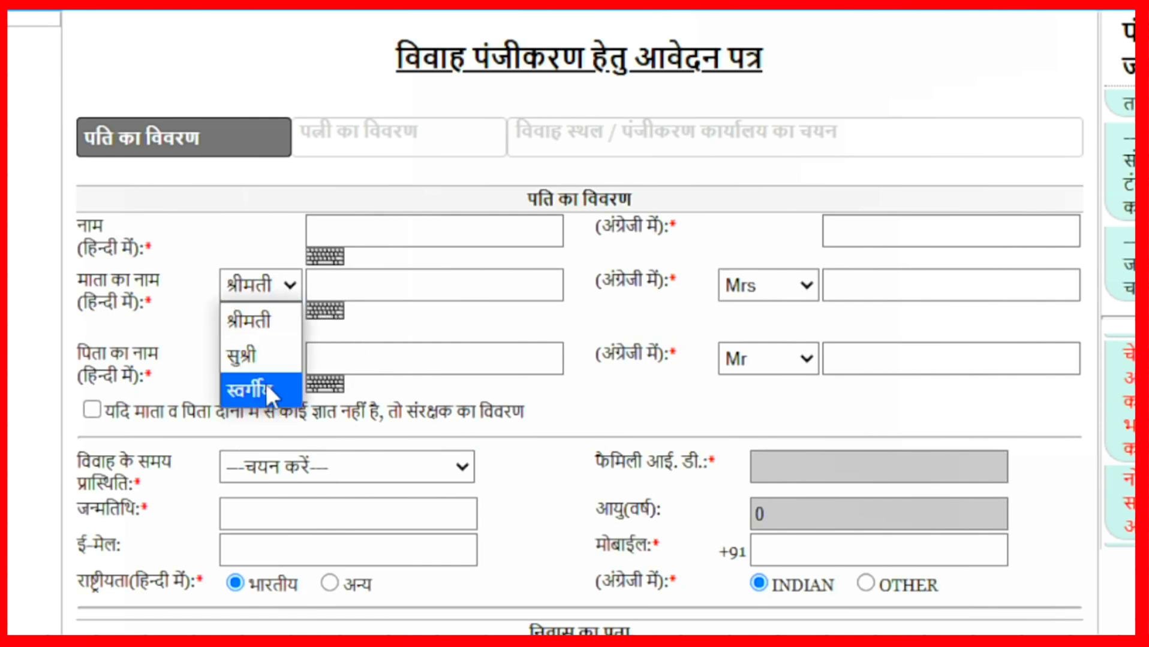
{"action": "left_click", "coordinate": [264, 324]}
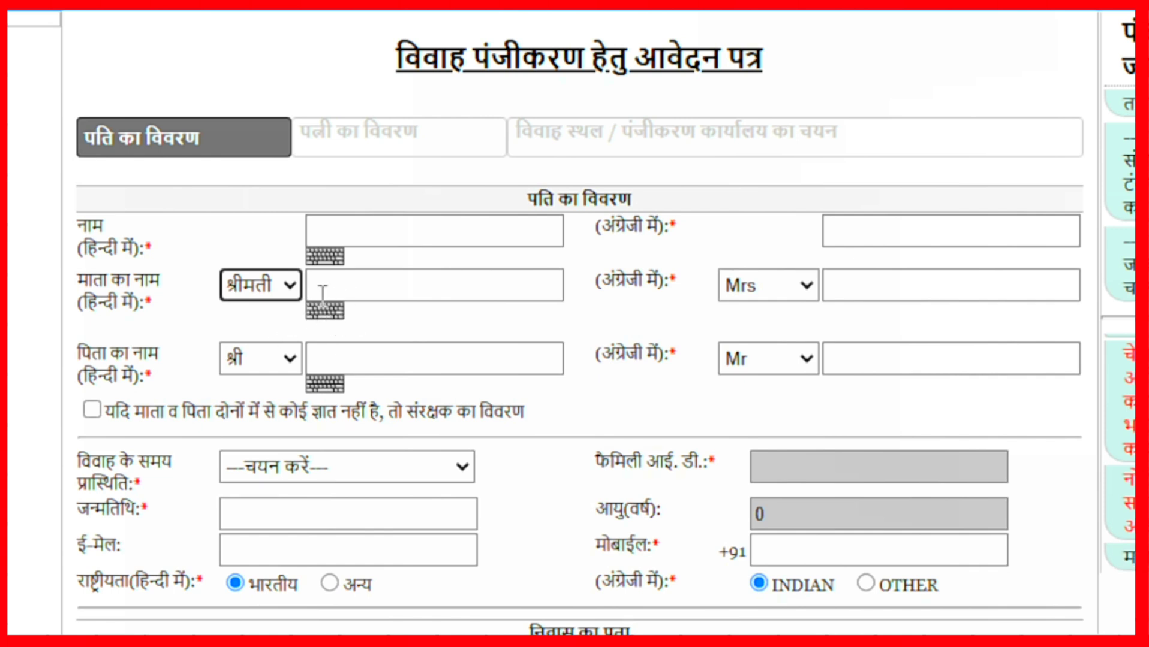
{"action": "left_click", "coordinate": [273, 358]}
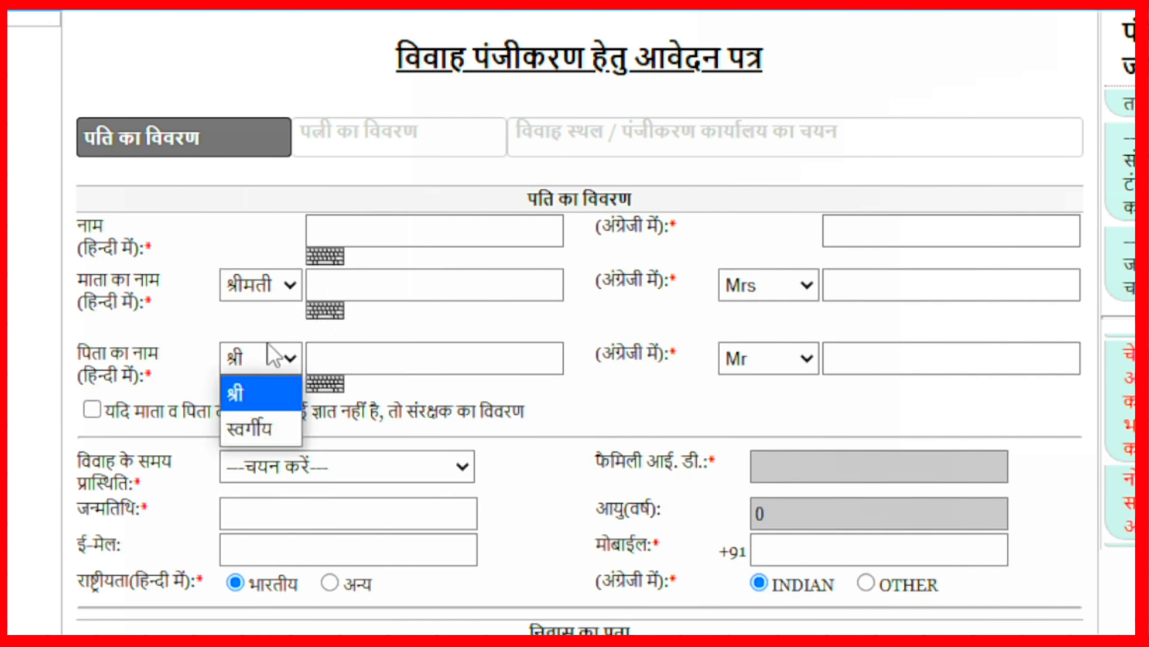
{"action": "left_click", "coordinate": [258, 396]}
Enable the guardian details for unknown parents, choose श्री as the guardian's title, and disable the guardian details again
{"action": "scroll", "coordinate": [459, 357], "scroll_direction": "down", "scroll_amount": 2}
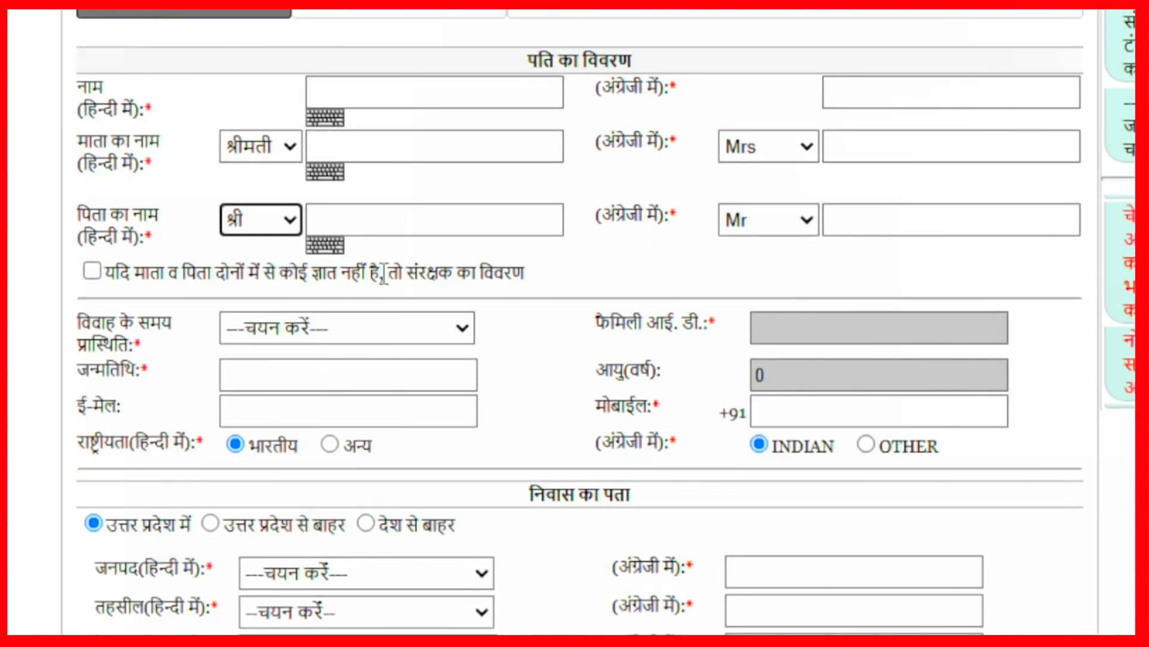
{"action": "left_click", "coordinate": [93, 272]}
{"action": "scroll", "coordinate": [517, 324], "scroll_direction": "down", "scroll_amount": 2}
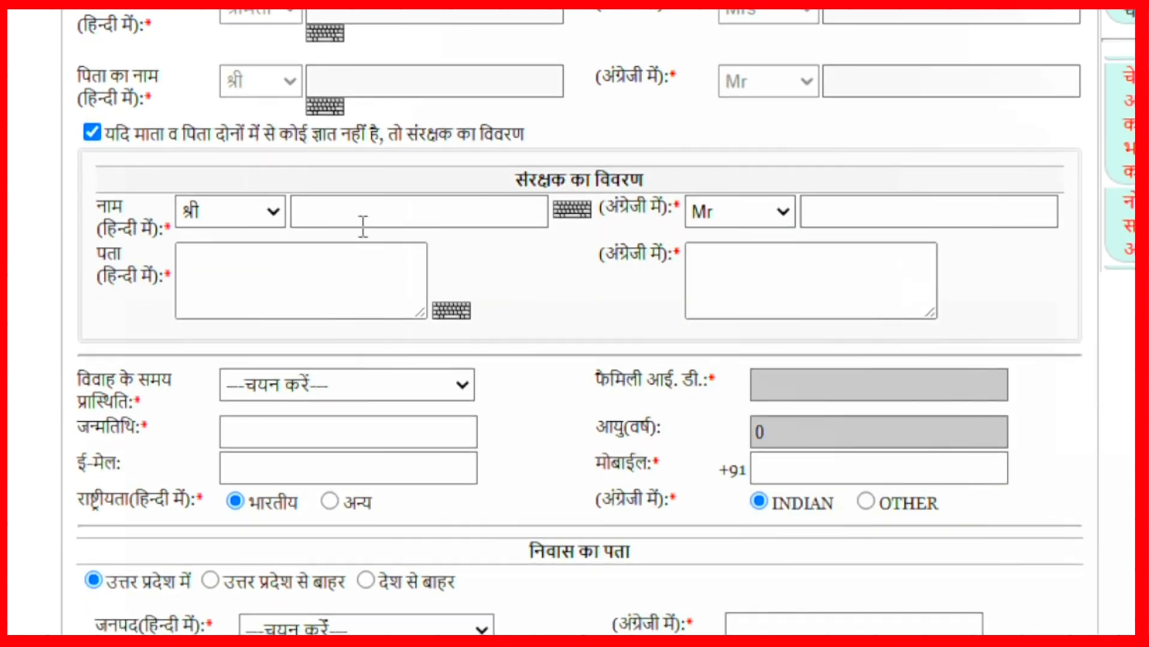
{"action": "left_click", "coordinate": [245, 211]}
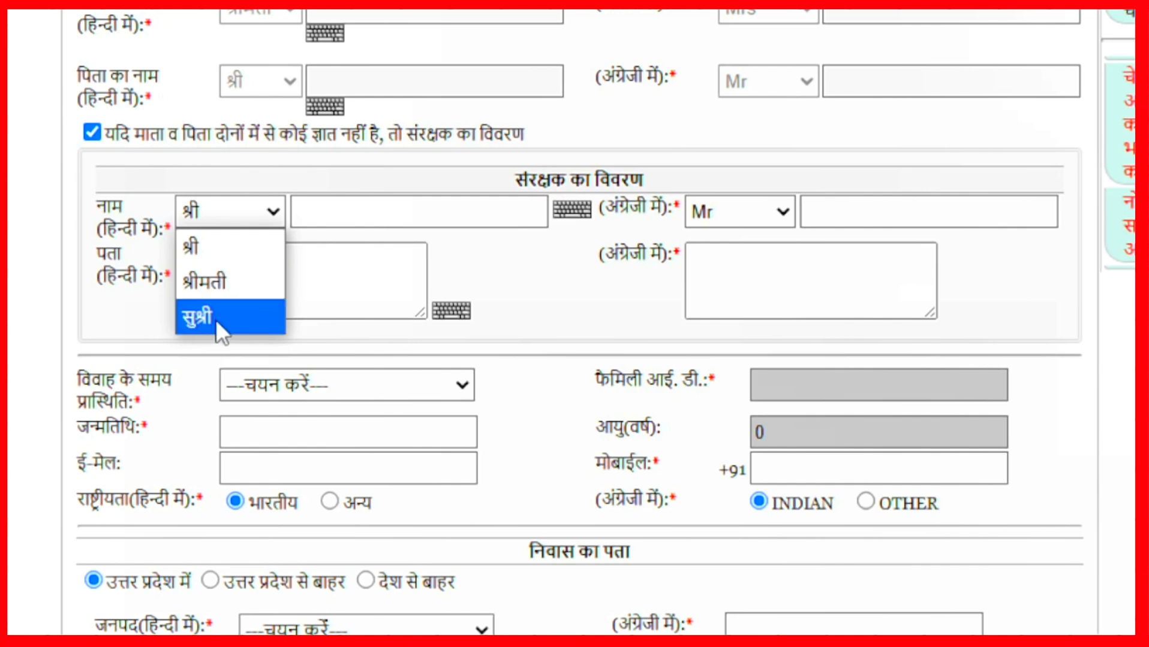
{"action": "left_click", "coordinate": [208, 260]}
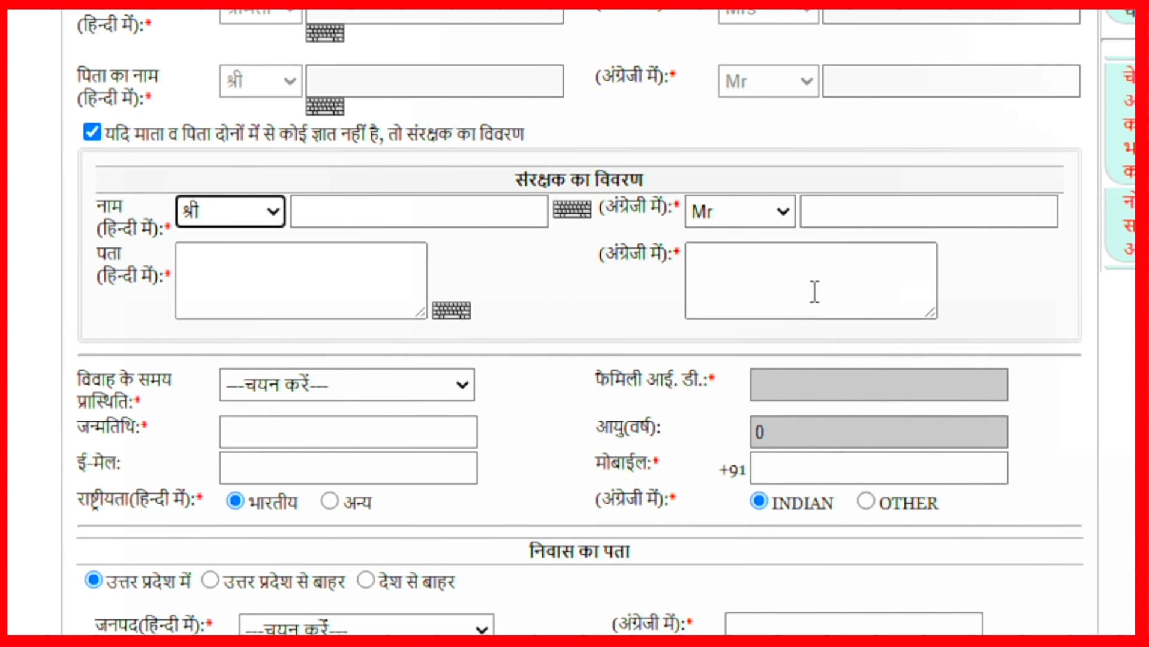
{"action": "scroll", "coordinate": [615, 303], "scroll_direction": "up", "scroll_amount": 4}
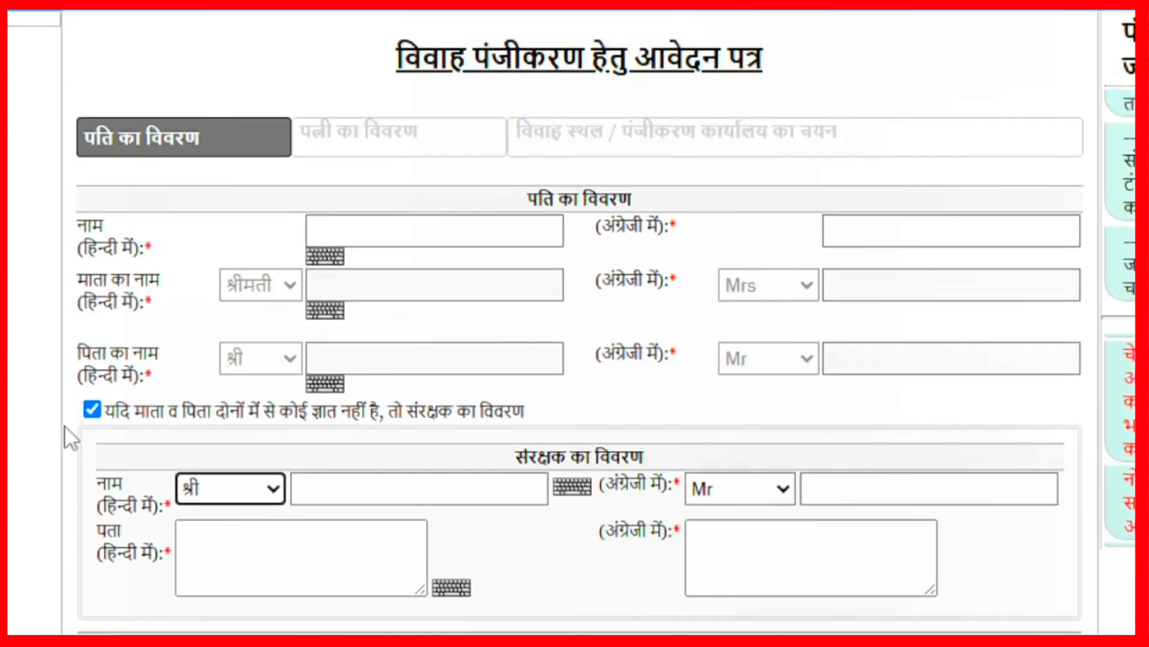
{"action": "left_click", "coordinate": [93, 410]}
Set the husband's status at the time of marriage to एकल
{"action": "scroll", "coordinate": [162, 410], "scroll_direction": "down", "scroll_amount": 2}
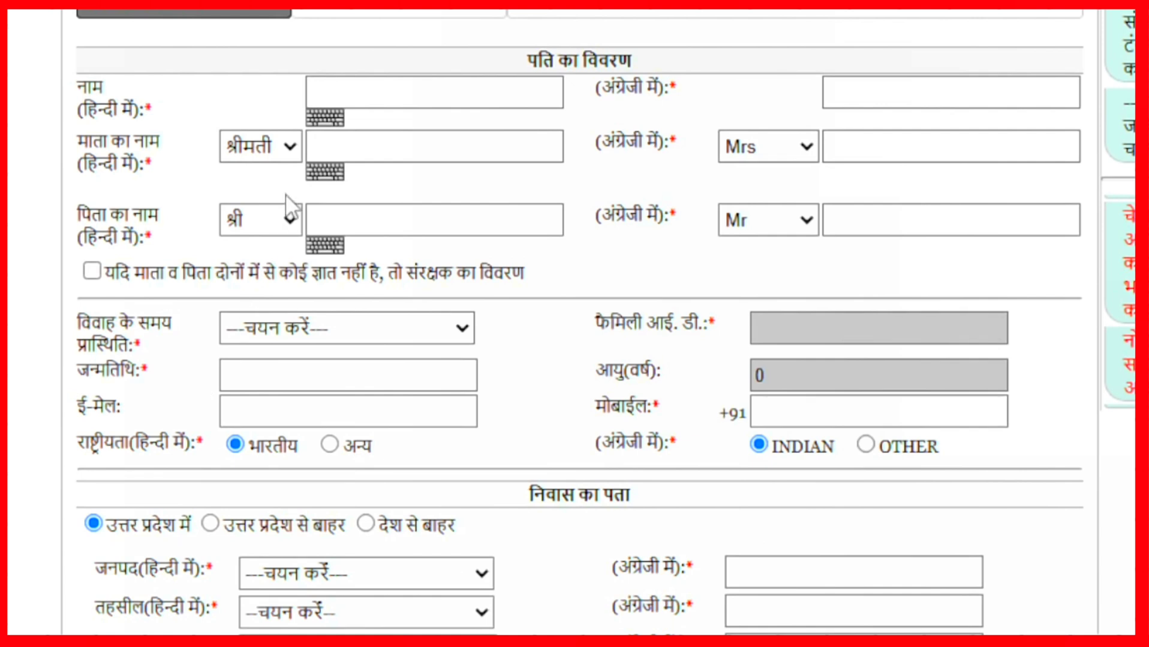
{"action": "scroll", "coordinate": [360, 198], "scroll_direction": "down", "scroll_amount": 2}
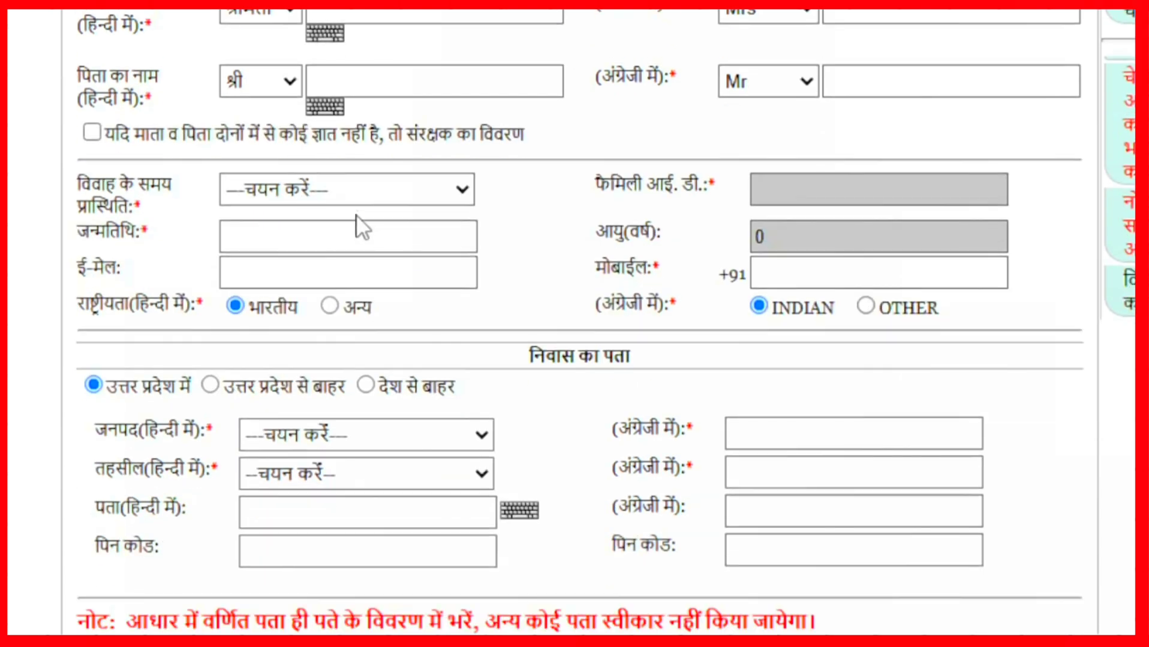
{"action": "left_click", "coordinate": [300, 192]}
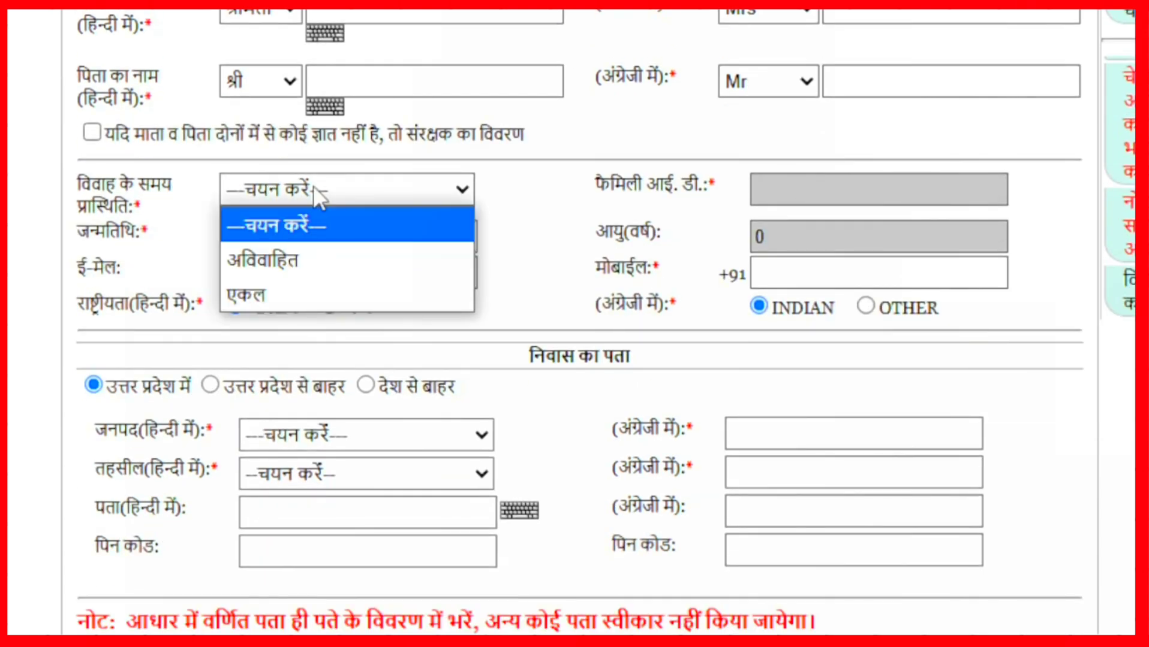
{"action": "left_click", "coordinate": [287, 293]}
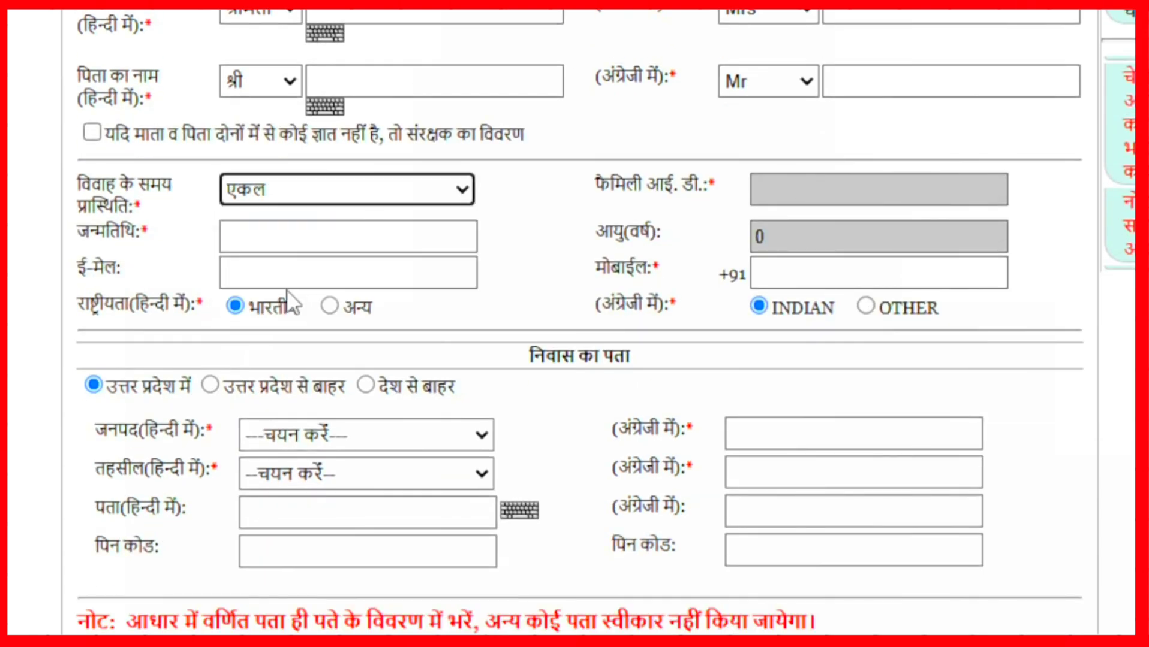
Enter the husband's date of birth using the calendar
{"action": "left_click", "coordinate": [312, 234]}
{"action": "left_click", "coordinate": [456, 294]}
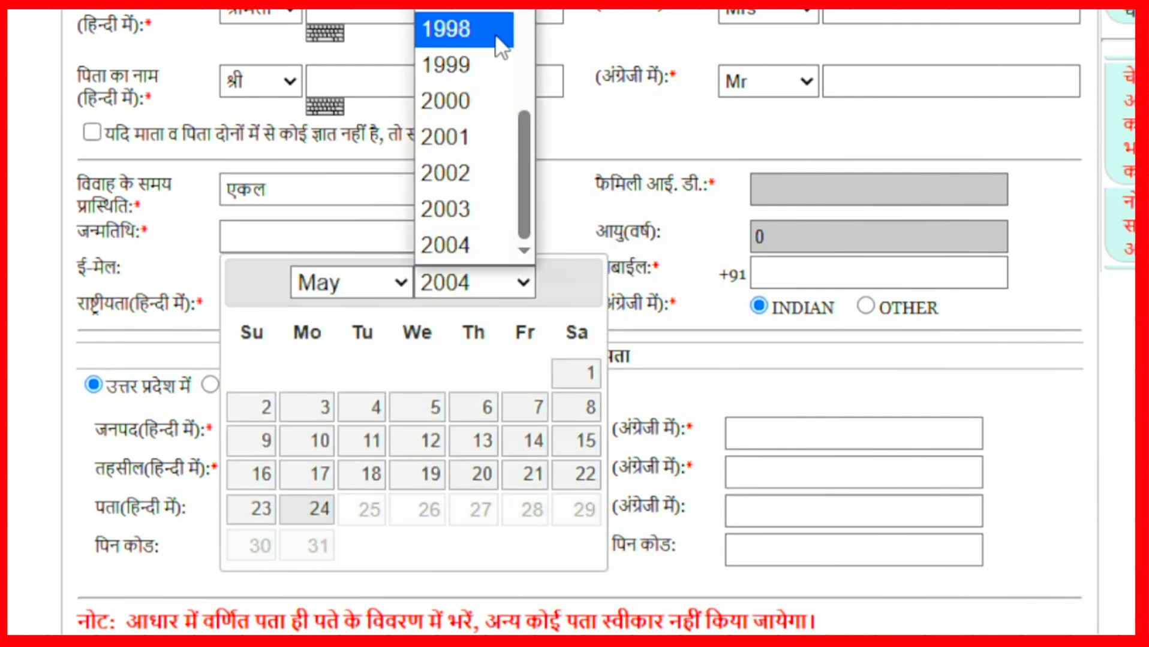
{"action": "left_click", "coordinate": [462, 29]}
{"action": "left_click", "coordinate": [324, 411]}
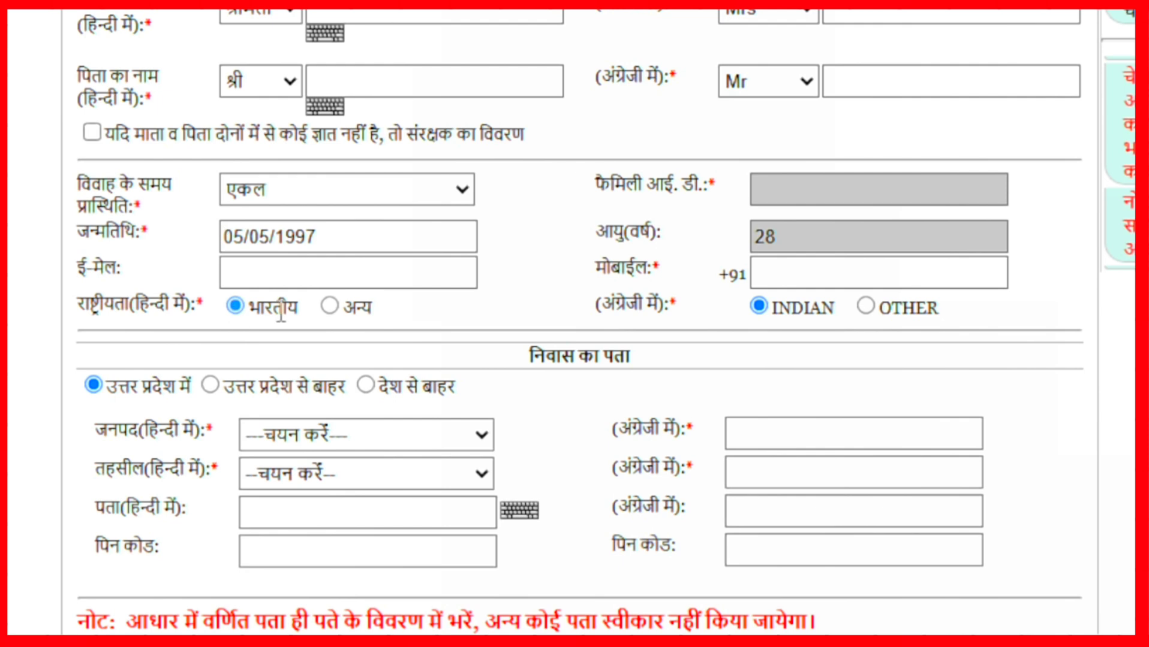
Preview the husband's residence address fields for outside Uttar Pradesh and outside the country, and return to उत्तर प्रदेश में
{"action": "scroll", "coordinate": [333, 364], "scroll_direction": "down", "scroll_amount": 1}
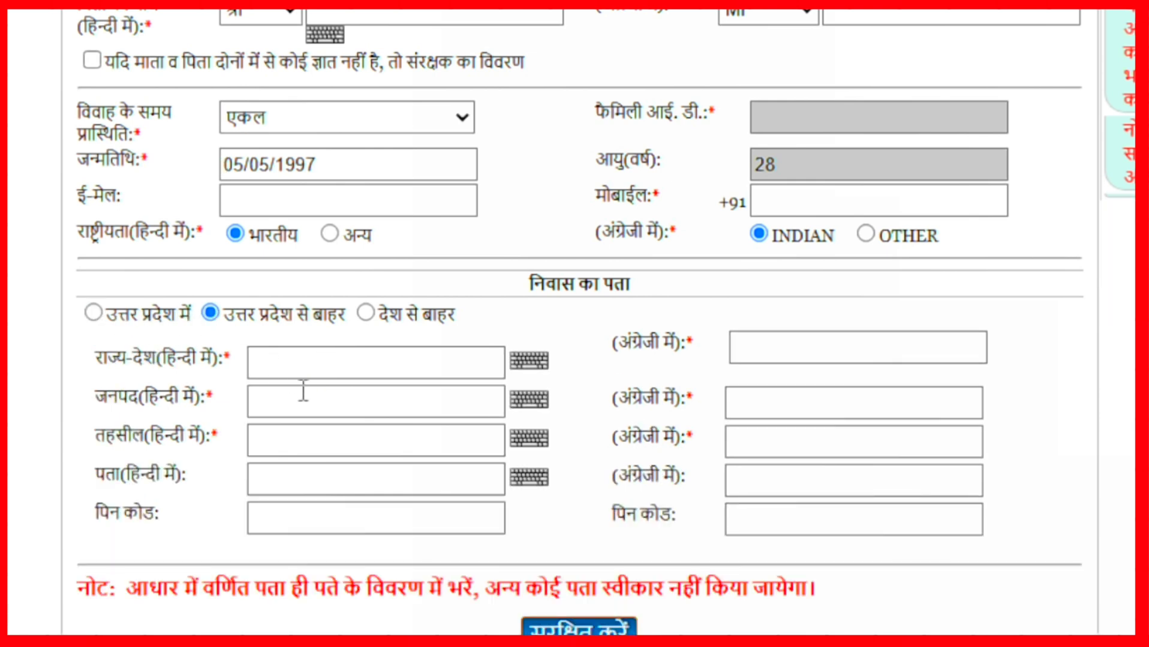
{"action": "scroll", "coordinate": [305, 392], "scroll_direction": "down", "scroll_amount": 1}
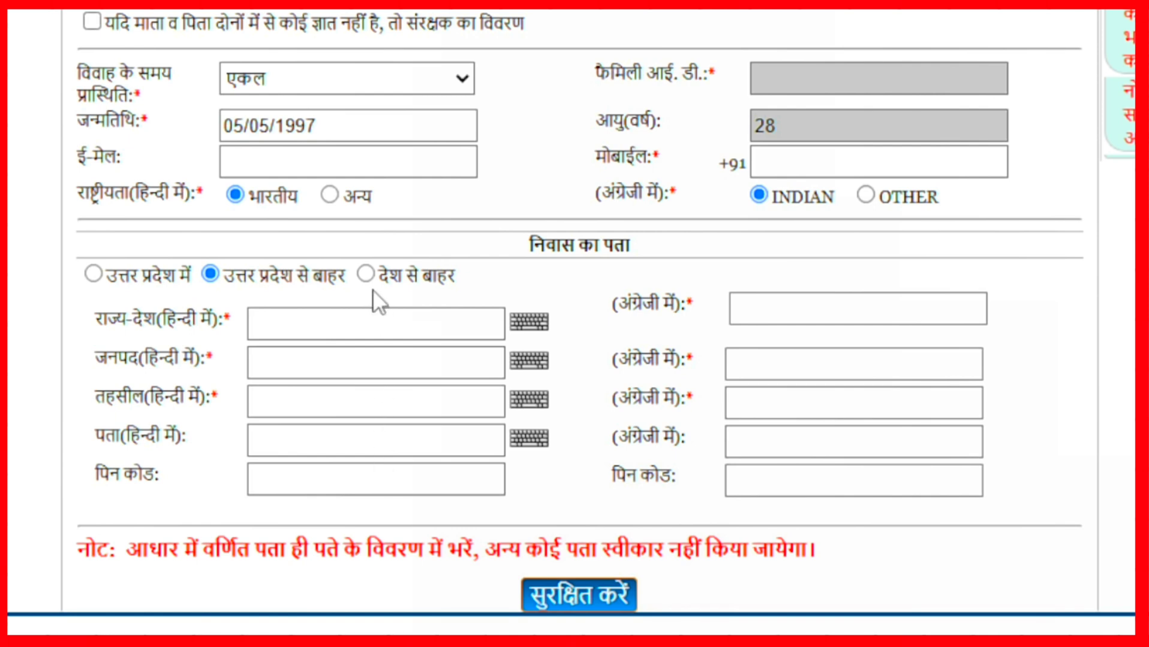
{"action": "left_click", "coordinate": [369, 273]}
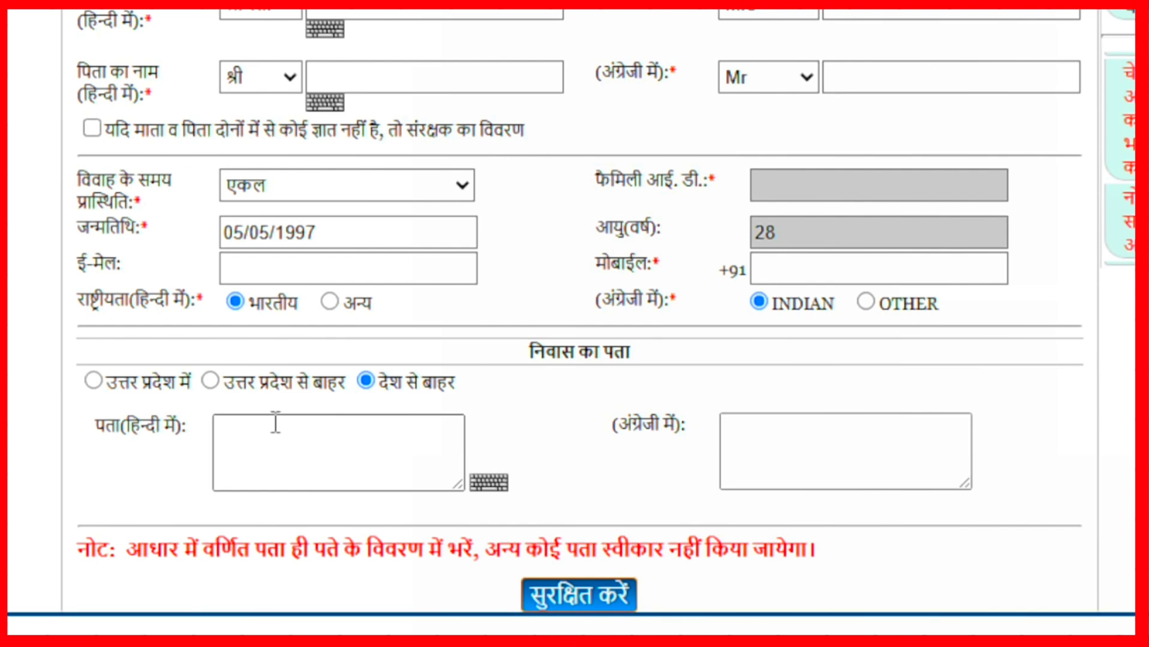
{"action": "left_click", "coordinate": [94, 381]}
{"action": "scroll", "coordinate": [389, 384], "scroll_direction": "down", "scroll_amount": 1}
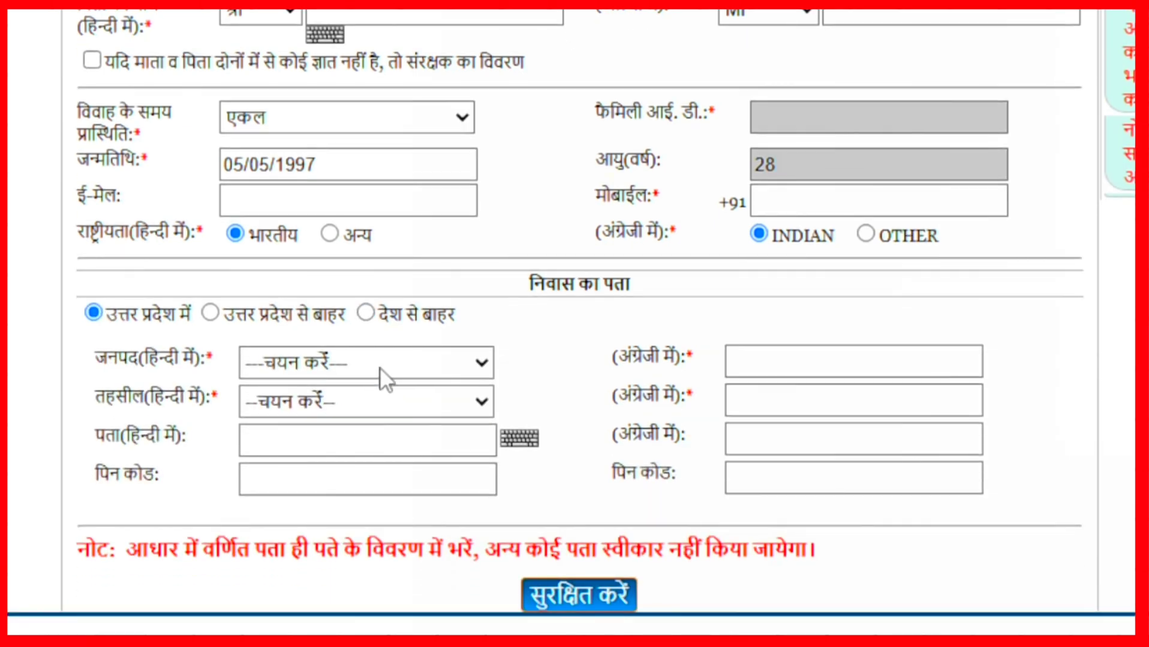
Set the district of the husband's residence to हरदोई and the tehsil to सण्डीला
{"action": "left_click", "coordinate": [379, 374]}
{"action": "scroll", "coordinate": [392, 239], "scroll_direction": "down", "scroll_amount": 10}
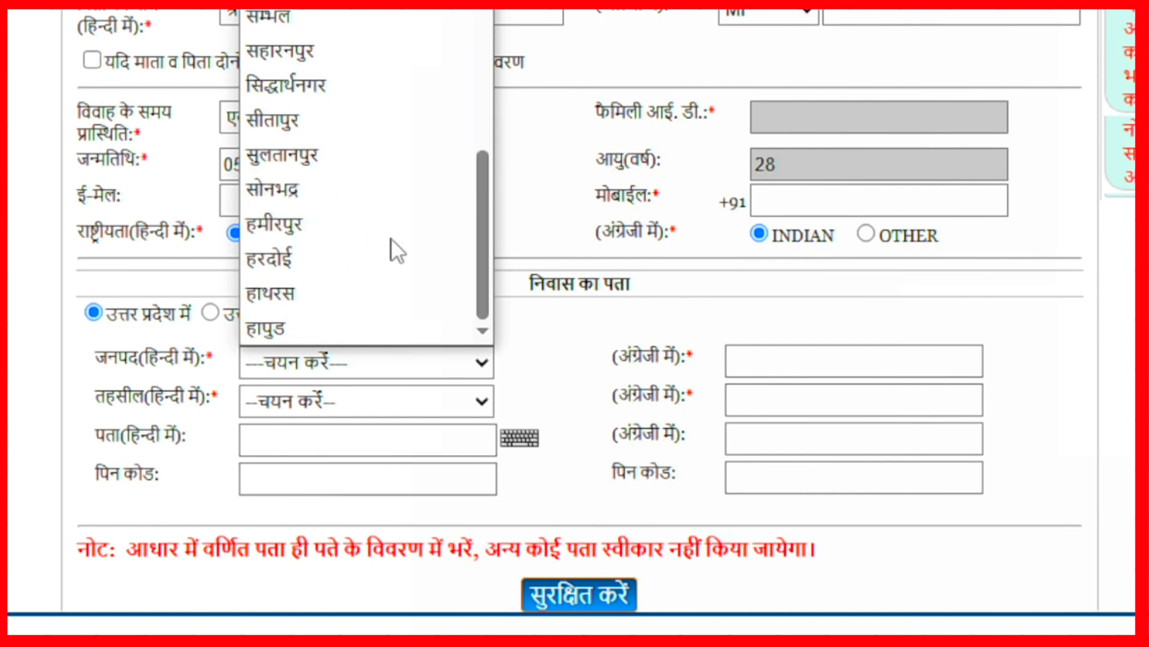
{"action": "left_click", "coordinate": [343, 262]}
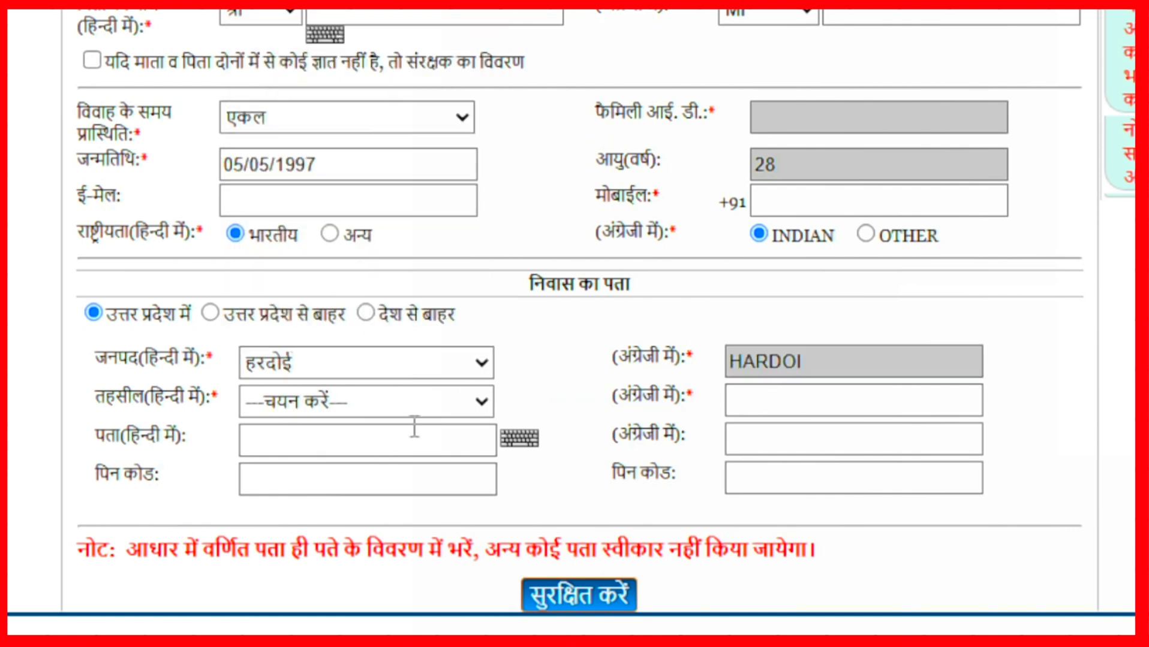
{"action": "left_click", "coordinate": [417, 391]}
{"action": "left_click", "coordinate": [386, 539]}
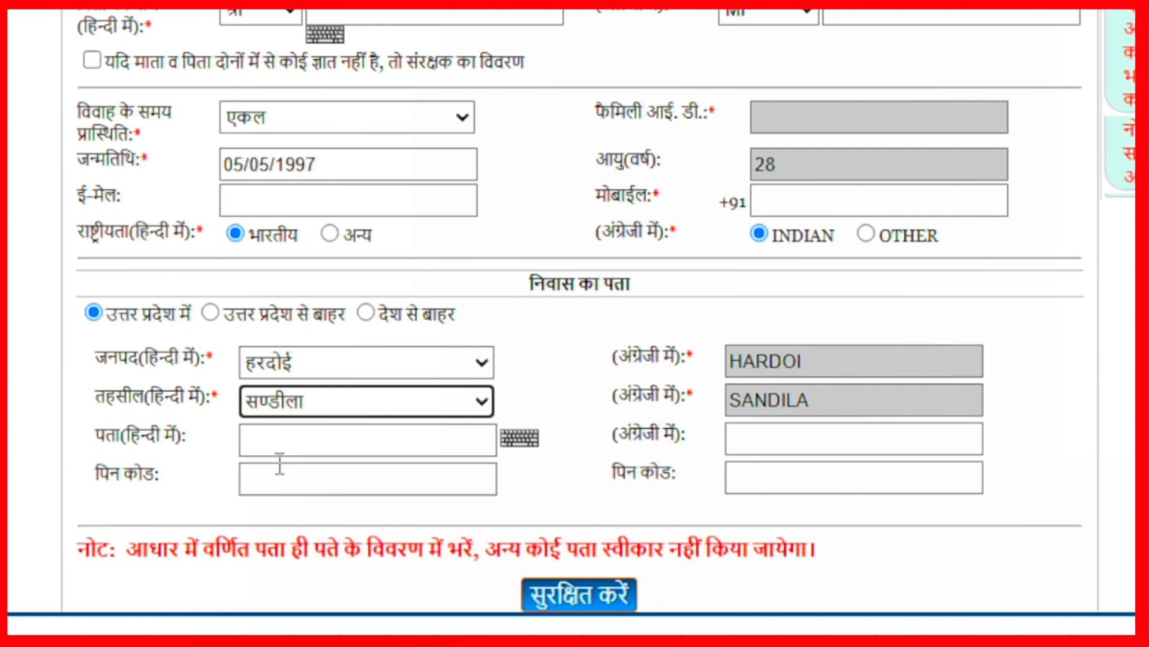
{"action": "left_click", "coordinate": [283, 409]}
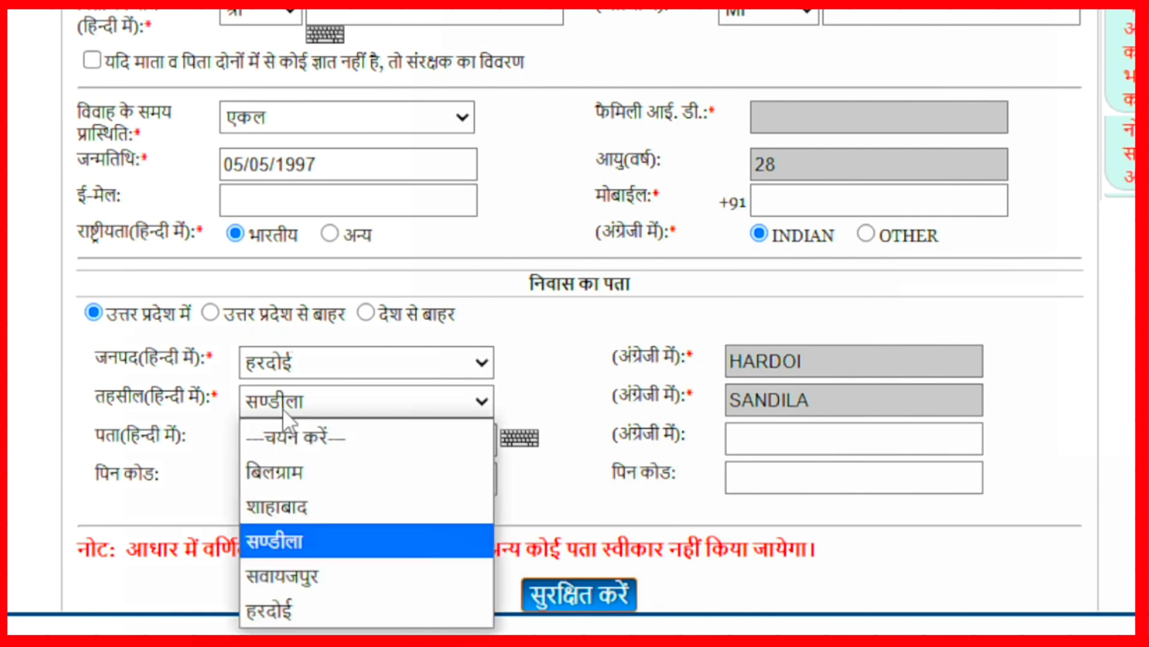
{"action": "left_click", "coordinate": [294, 533]}
Enter the postal PIN code of the husband's residence and check over the husband's details
{"action": "left_click", "coordinate": [286, 473]}
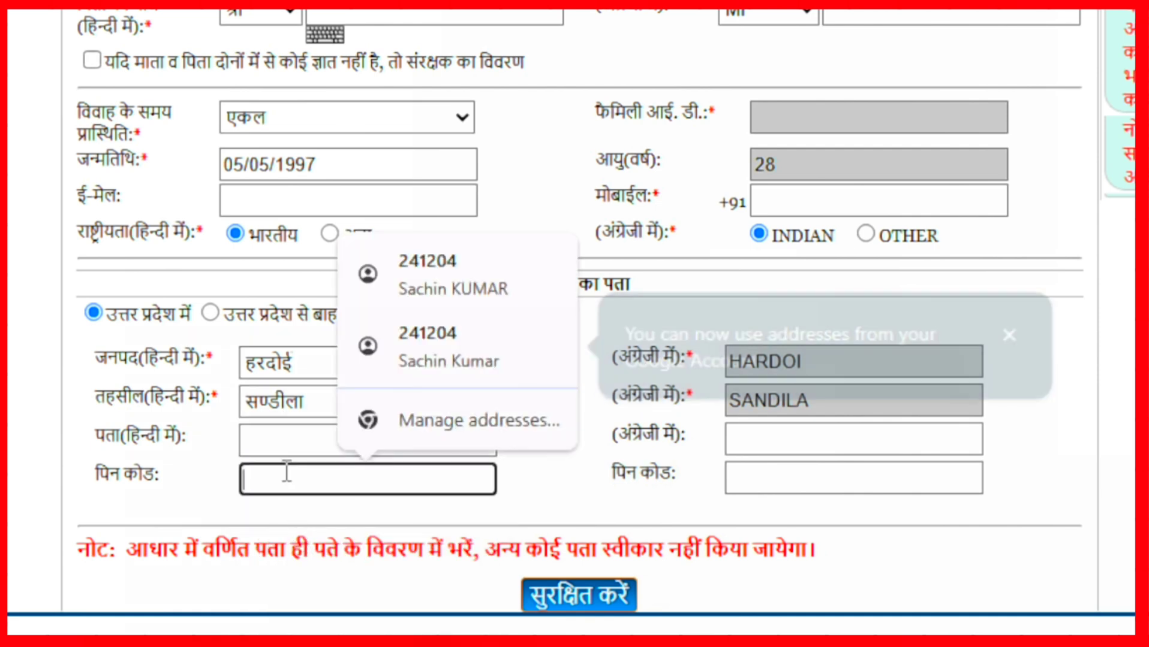
{"action": "type", "text": "241"}
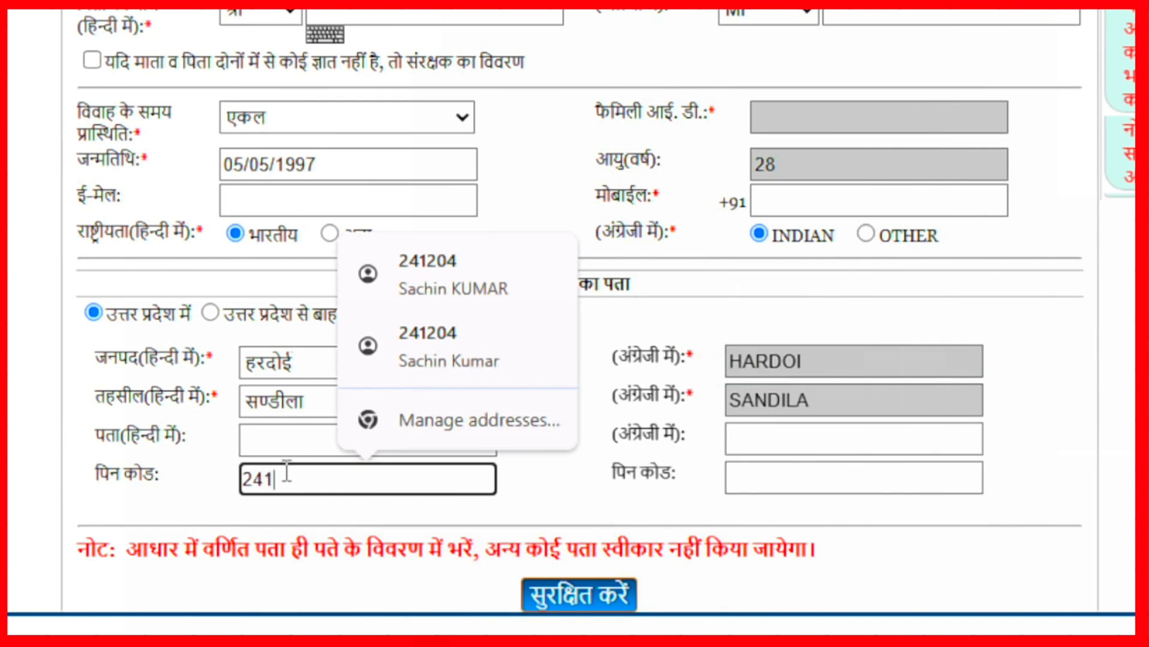
{"action": "type", "text": "204"}
{"action": "left_click", "coordinate": [578, 500]}
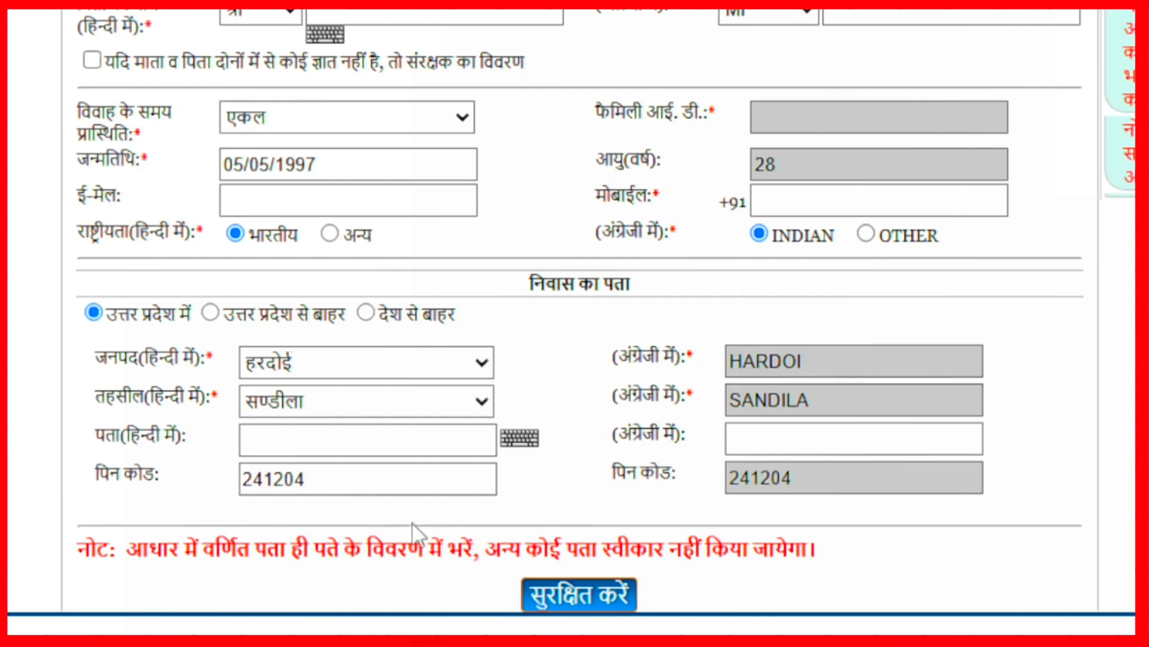
{"action": "scroll", "coordinate": [465, 468], "scroll_direction": "up", "scroll_amount": 5}
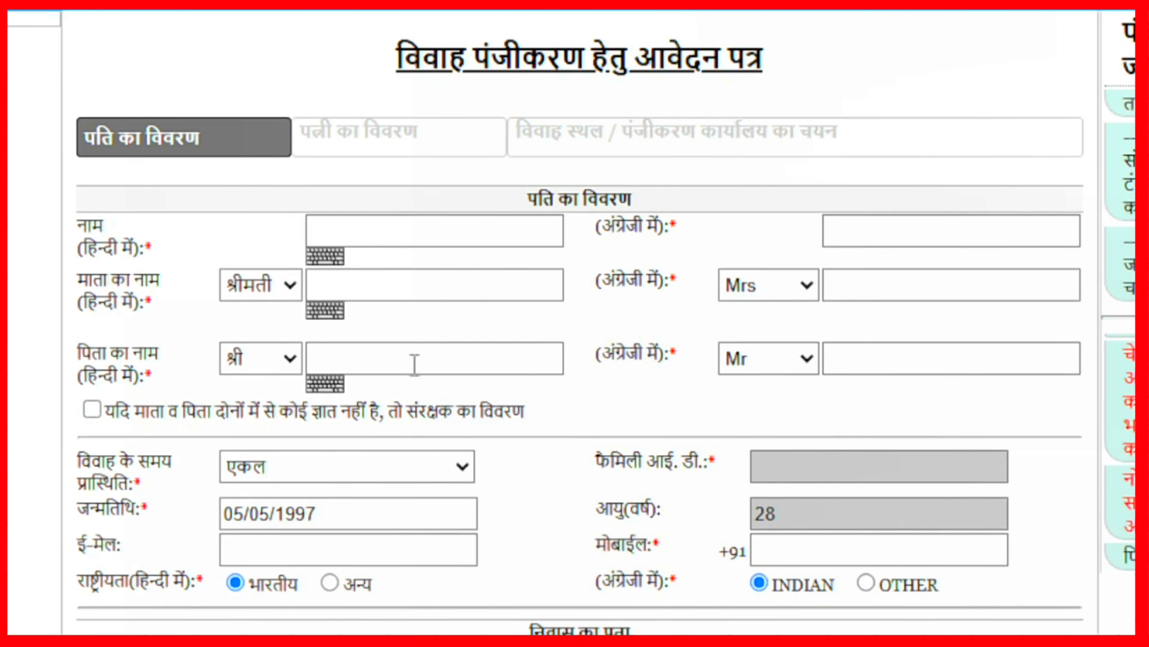
{"action": "scroll", "coordinate": [414, 364], "scroll_direction": "down", "scroll_amount": 5}
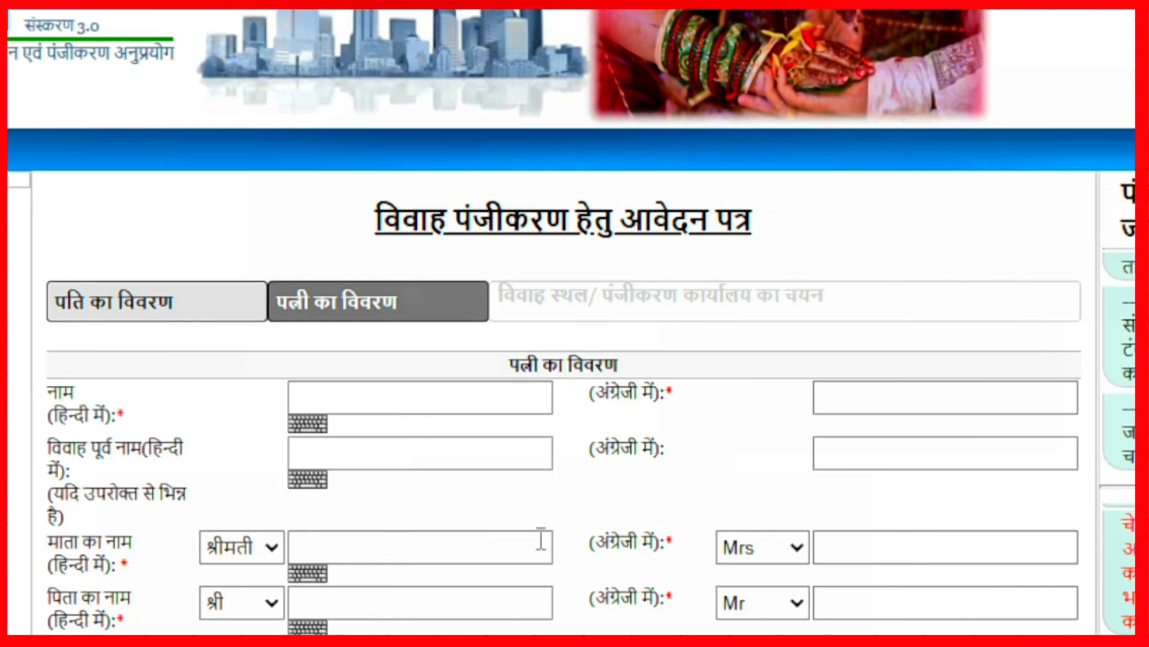
Look through the wife's personal and residence details and save them
{"action": "scroll", "coordinate": [539, 540], "scroll_direction": "down", "scroll_amount": 3}
{"action": "scroll", "coordinate": [540, 540], "scroll_direction": "down", "scroll_amount": 5}
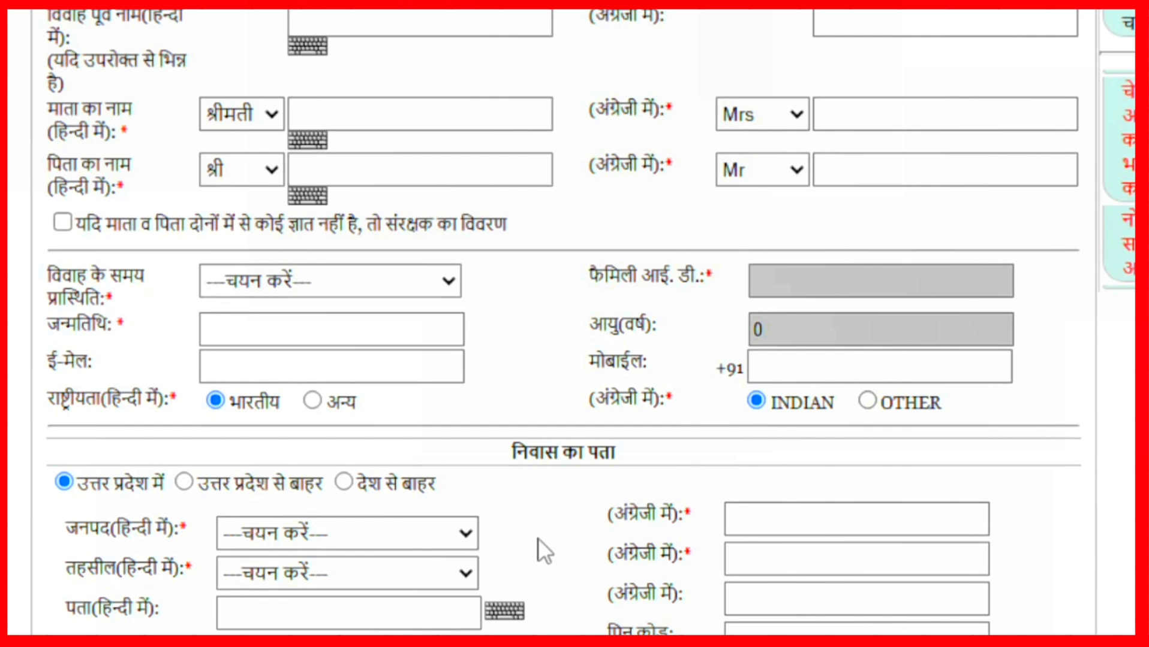
{"action": "scroll", "coordinate": [538, 539], "scroll_direction": "up", "scroll_amount": 7}
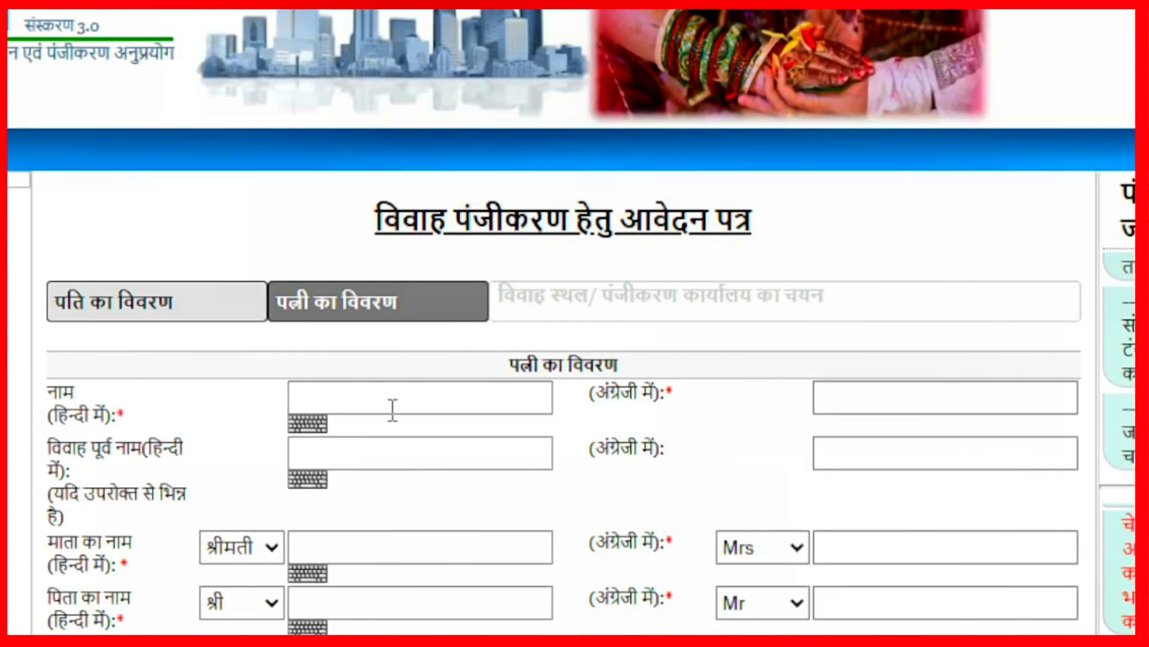
{"action": "scroll", "coordinate": [484, 510], "scroll_direction": "down", "scroll_amount": 7}
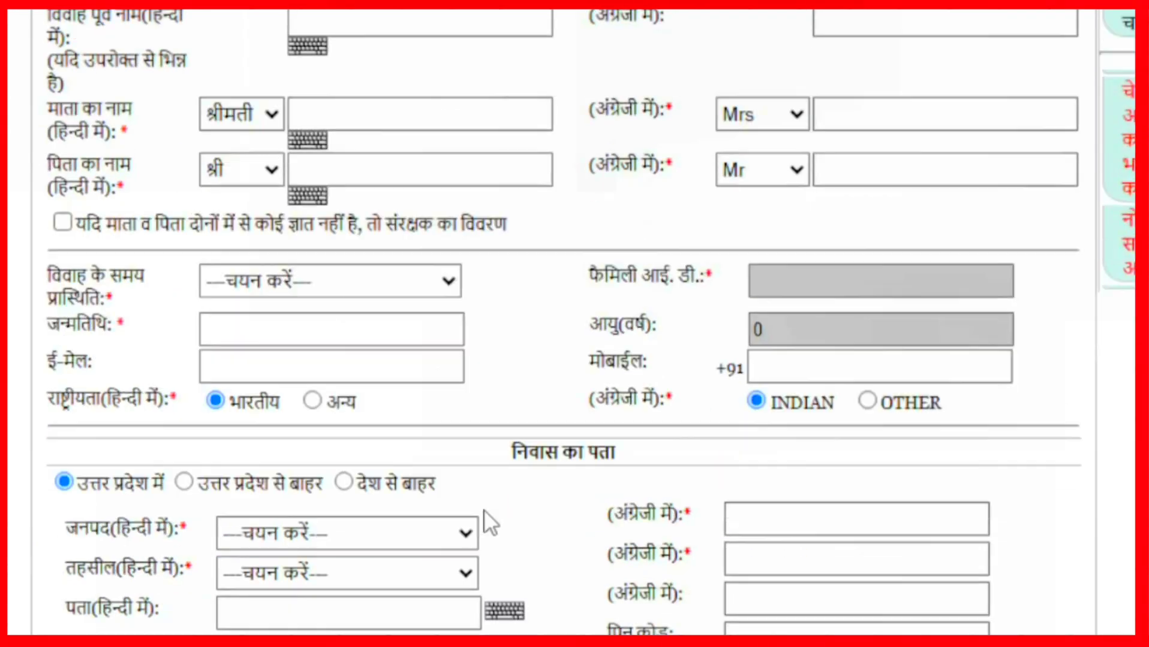
{"action": "scroll", "coordinate": [484, 510], "scroll_direction": "up", "scroll_amount": 7}
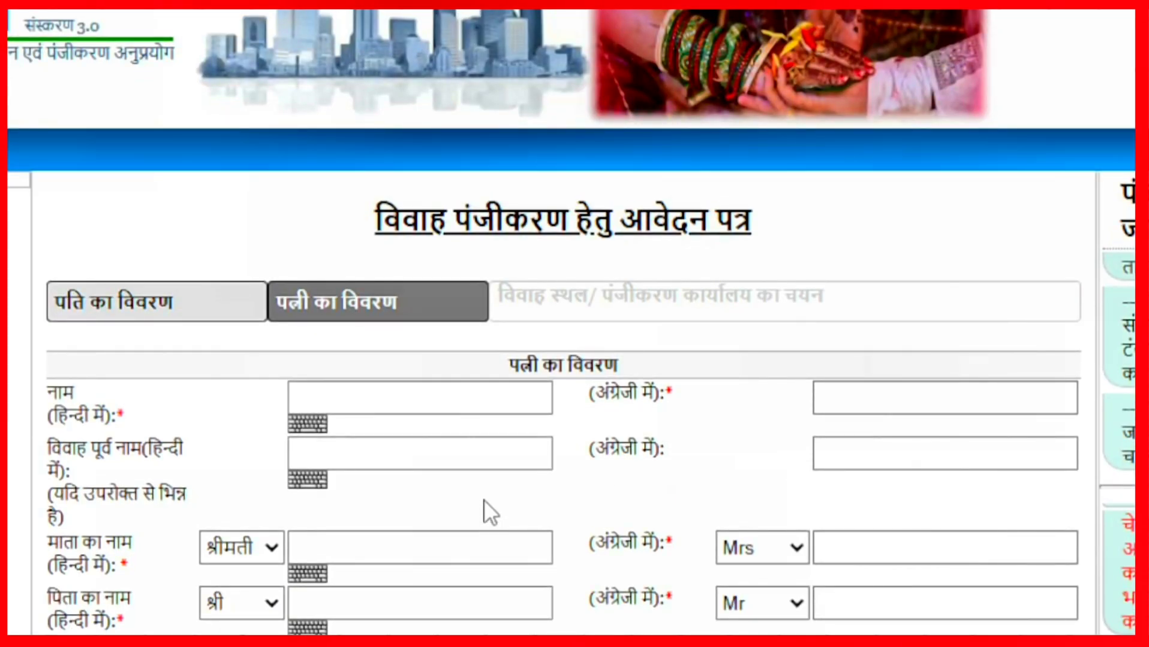
{"action": "scroll", "coordinate": [483, 509], "scroll_direction": "down", "scroll_amount": 10}
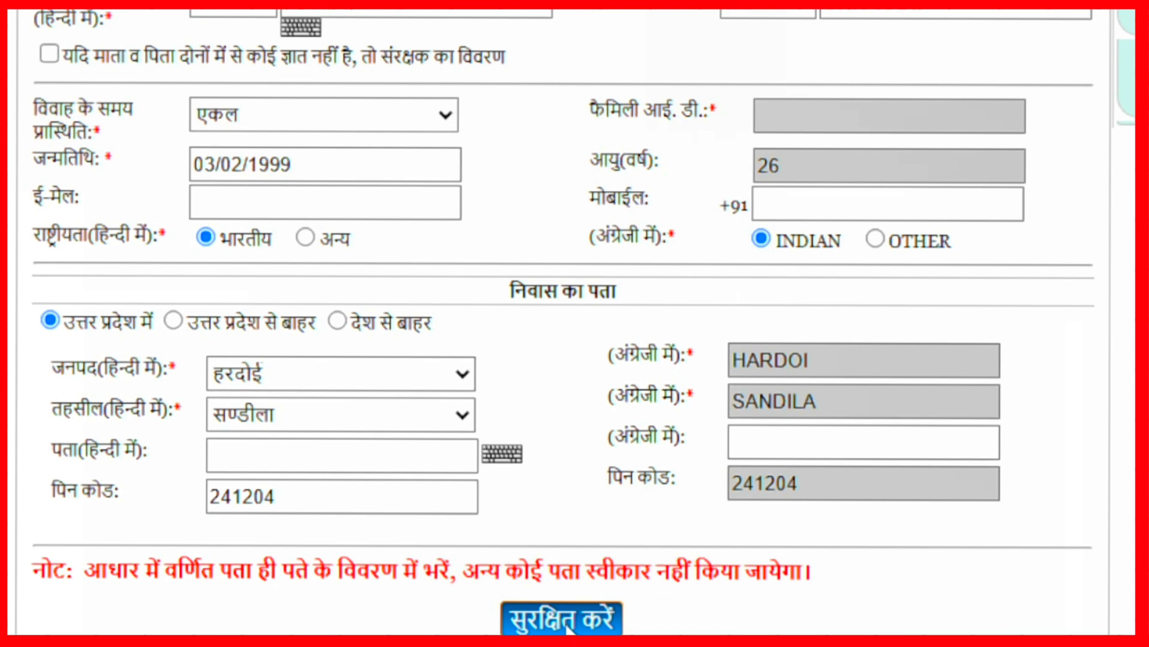
{"action": "left_click", "coordinate": [563, 620]}
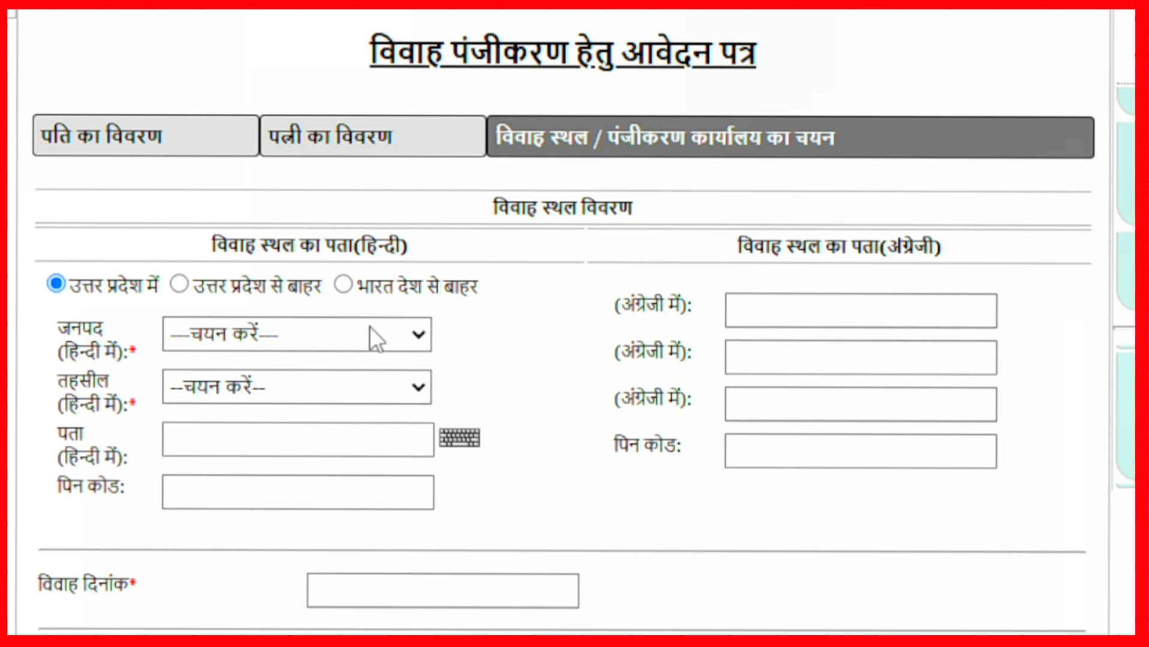
Set the marriage venue's district to हरदोई and its tehsil to सण्डीला
{"action": "scroll", "coordinate": [370, 326], "scroll_direction": "down", "scroll_amount": 3}
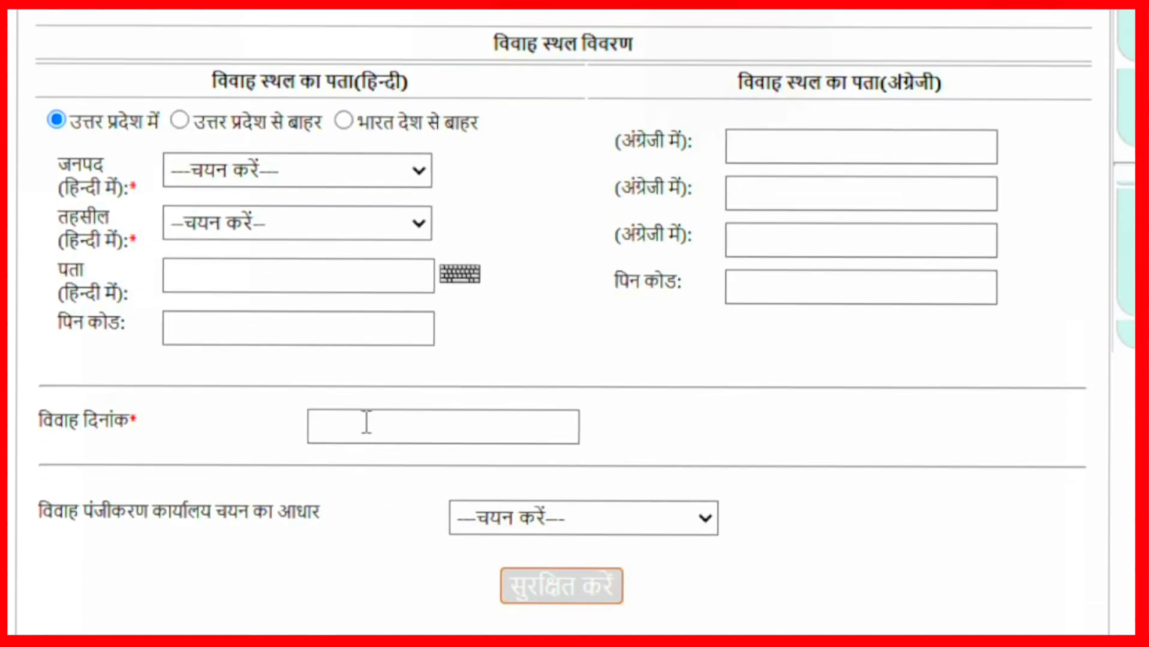
{"action": "left_click", "coordinate": [322, 168]}
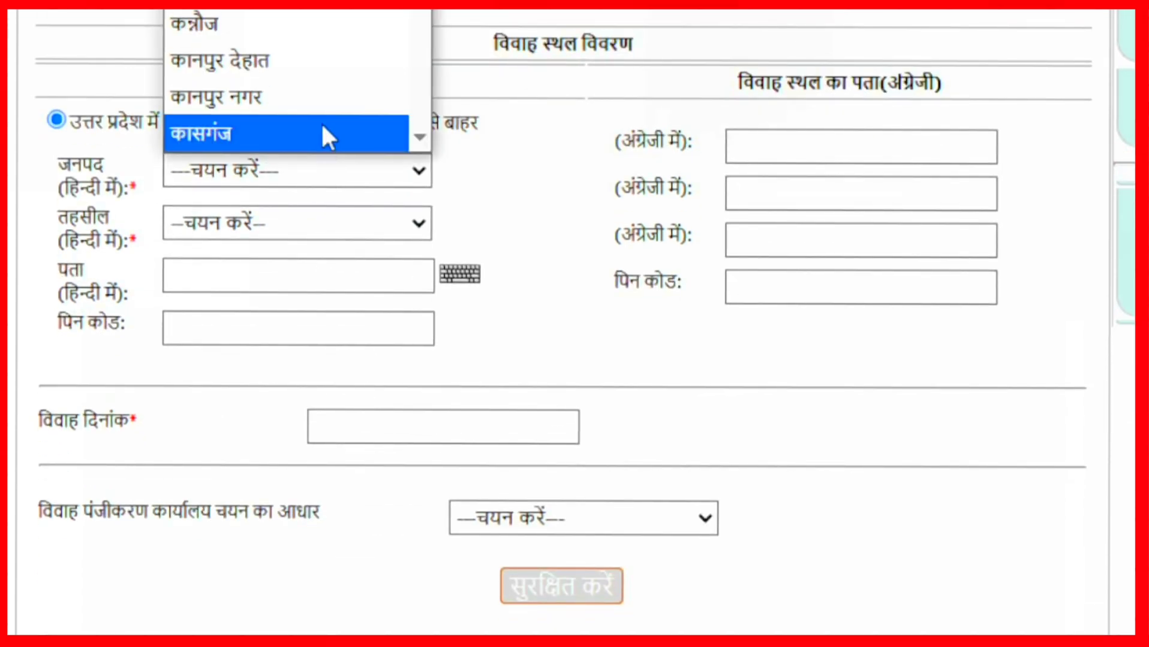
{"action": "scroll", "coordinate": [322, 62], "scroll_direction": "down", "scroll_amount": 12}
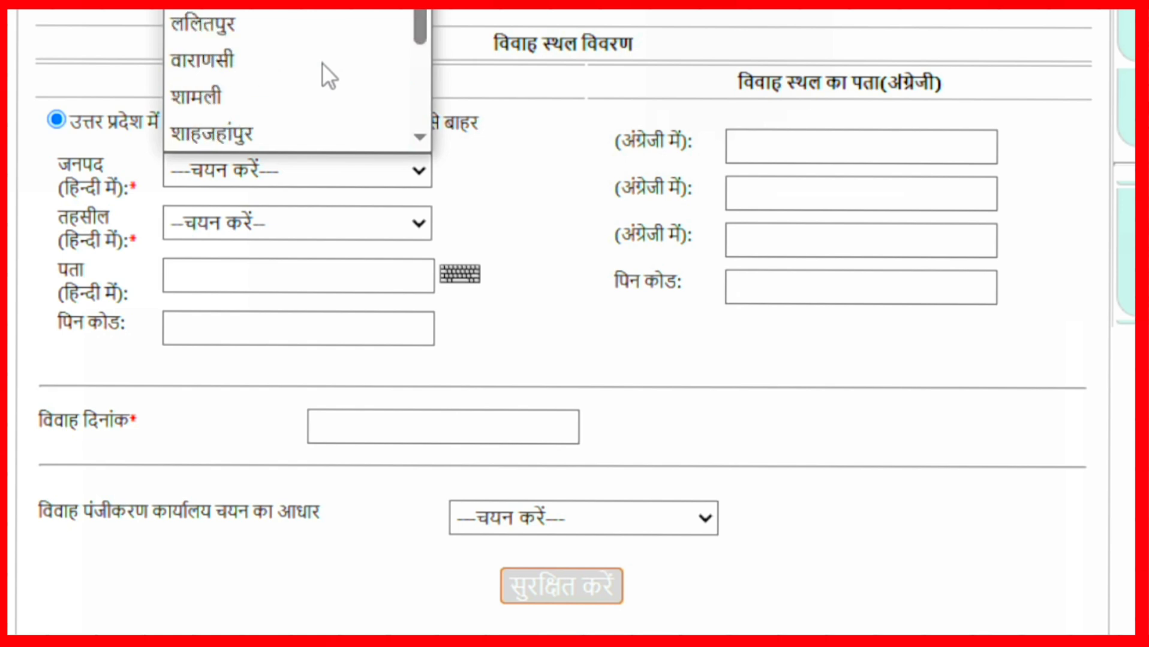
{"action": "scroll", "coordinate": [322, 63], "scroll_direction": "down", "scroll_amount": 4}
{"action": "left_click", "coordinate": [207, 59]}
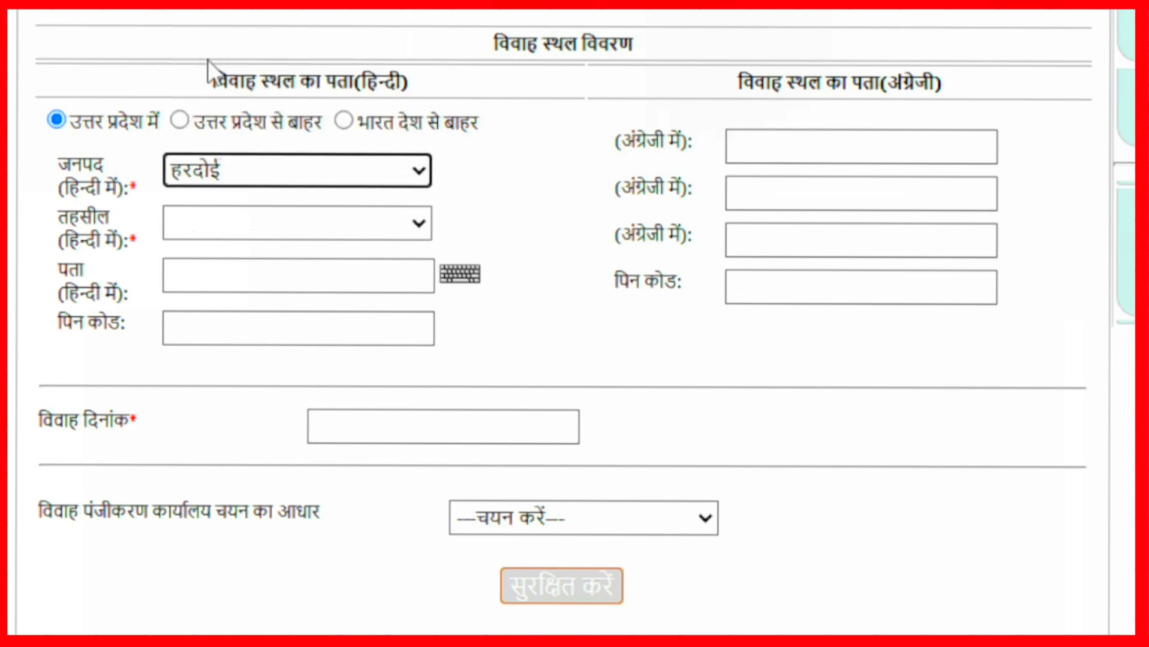
{"action": "left_click", "coordinate": [257, 220]}
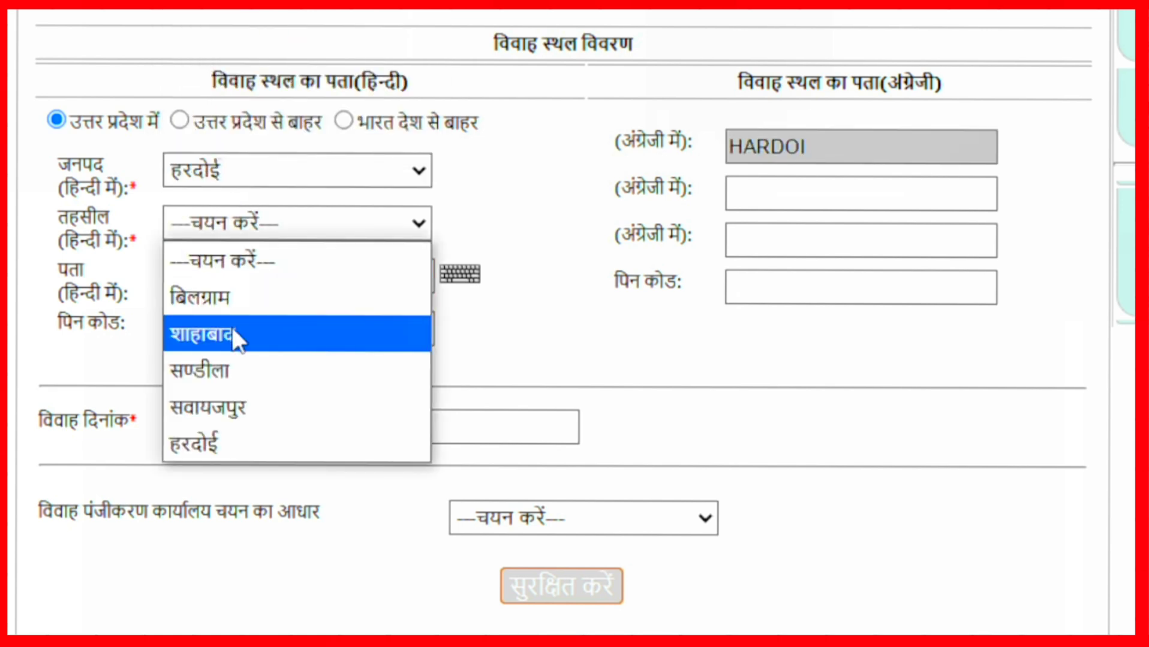
{"action": "left_click", "coordinate": [232, 372]}
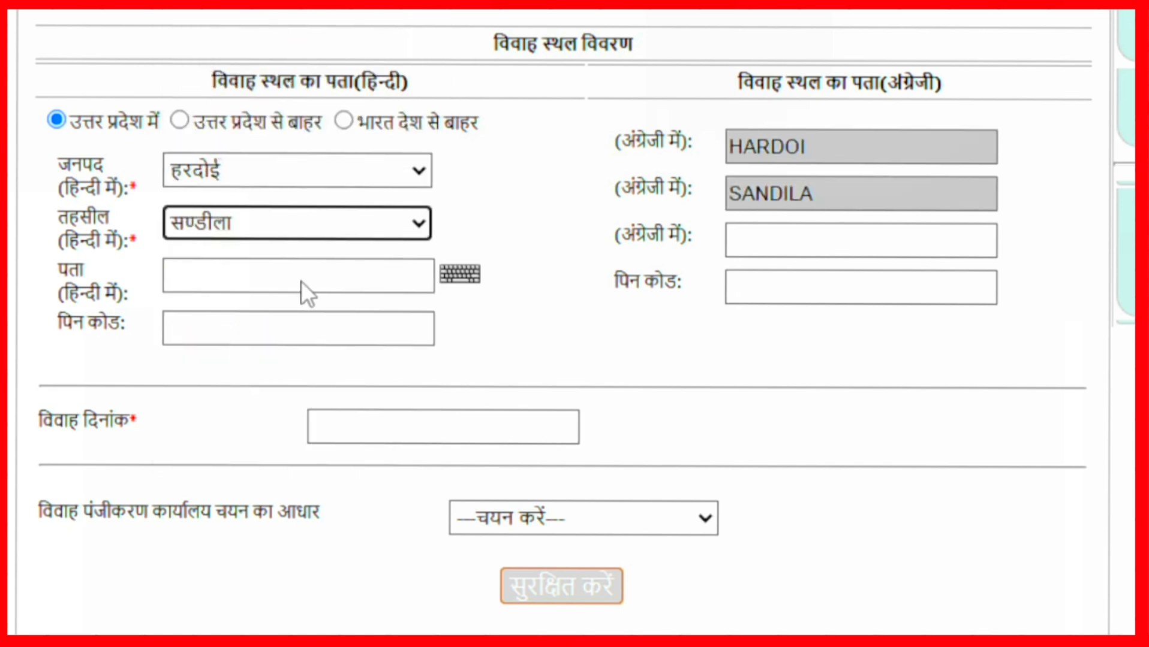
Enter the postal PIN code of the marriage venue
{"action": "left_click", "coordinate": [210, 326]}
{"action": "type", "text": "2412"}
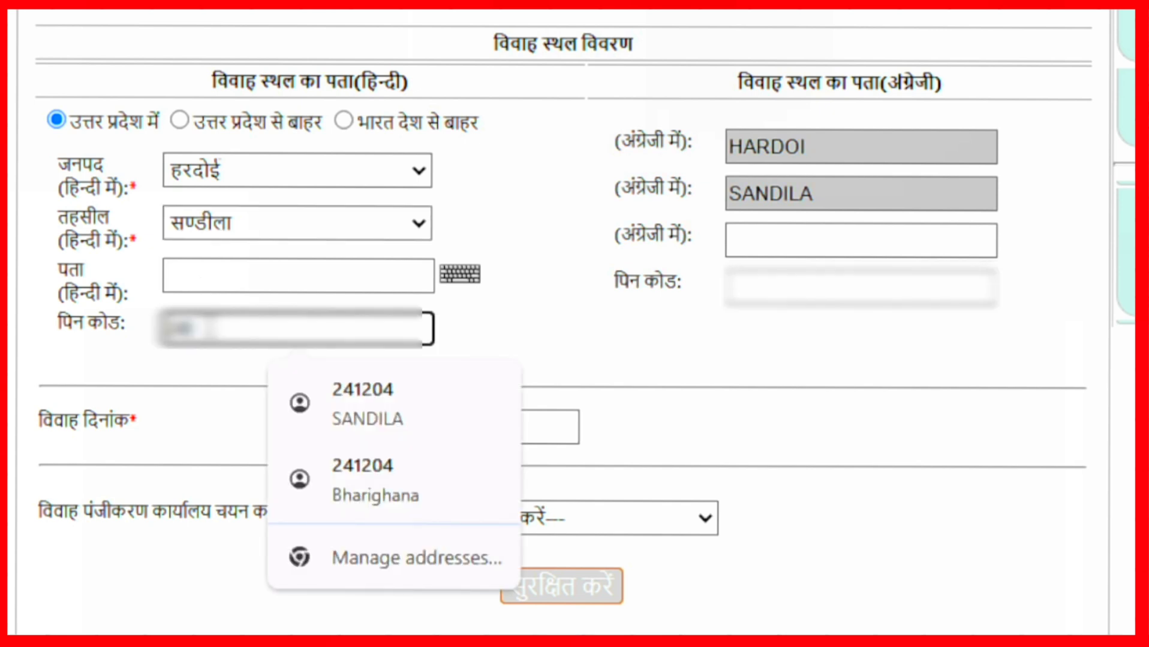
{"action": "type", "text": "04"}
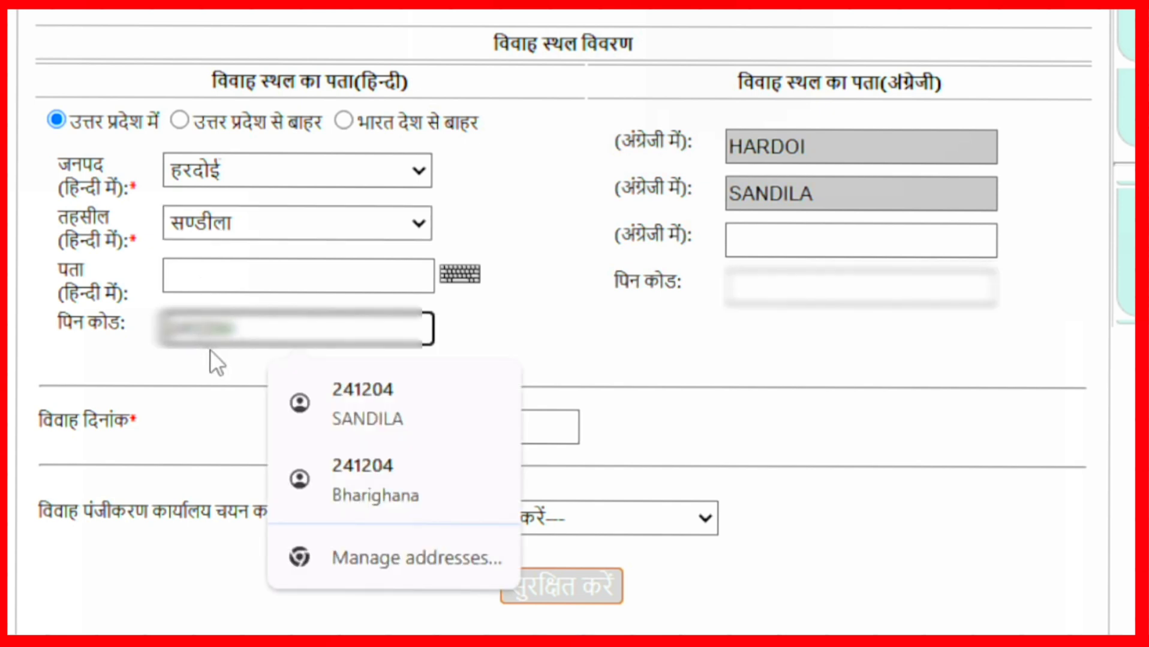
{"action": "left_click", "coordinate": [171, 358]}
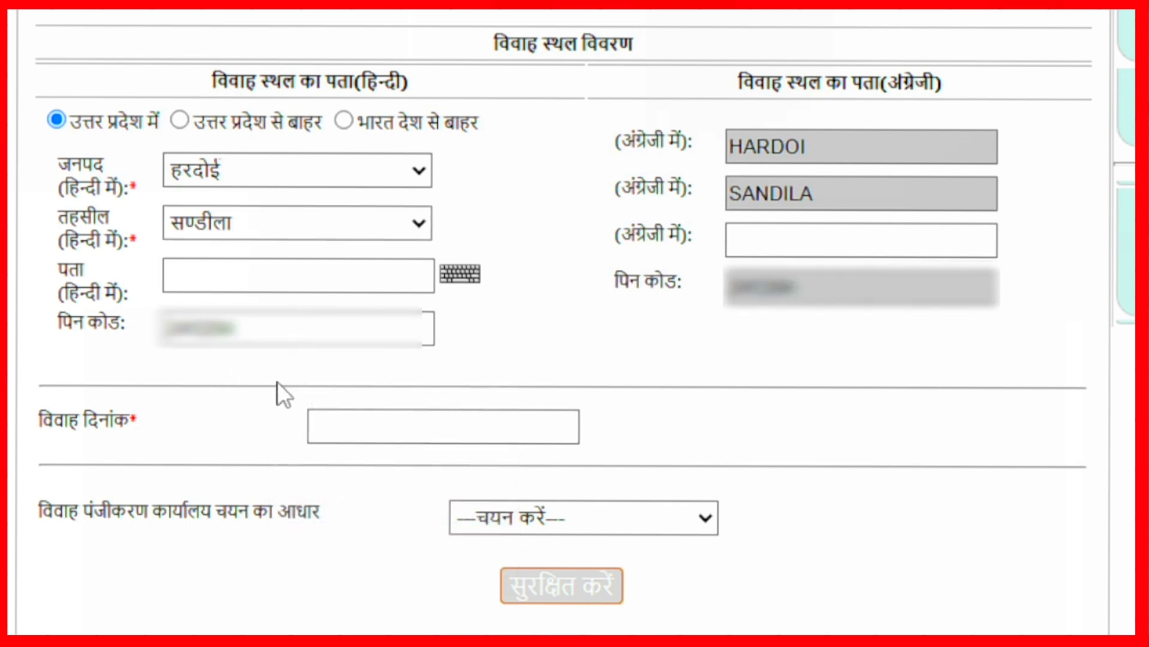
Set the marriage date to 16/02/2023 using the calendar
{"action": "left_click", "coordinate": [410, 423]}
{"action": "left_click", "coordinate": [581, 143]}
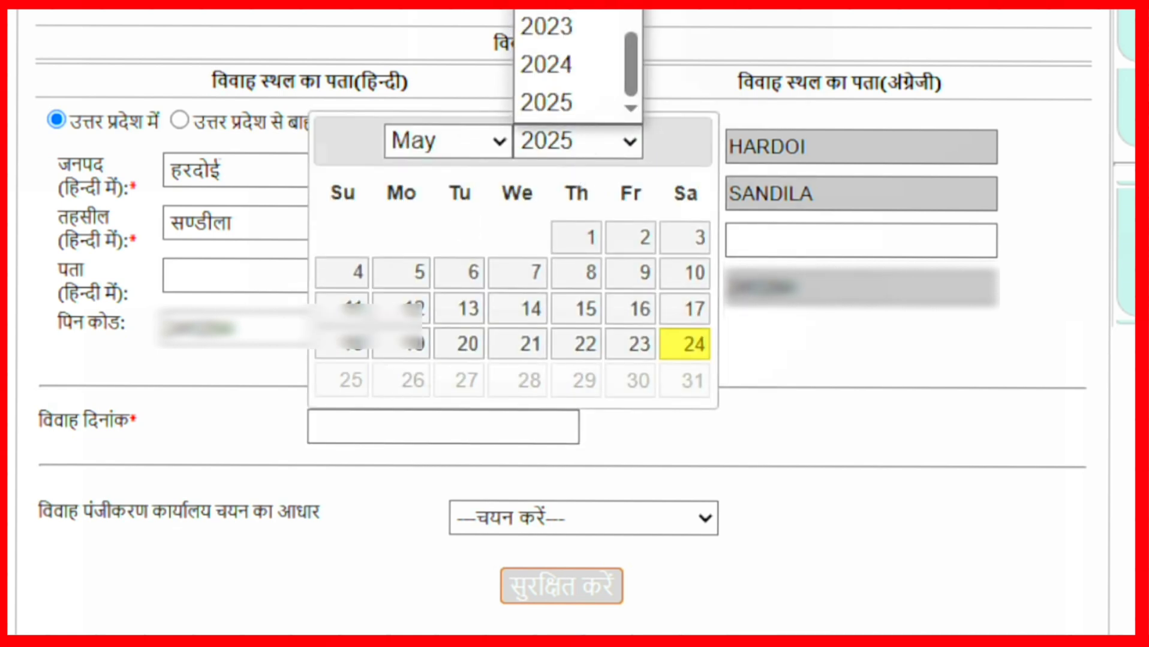
{"action": "left_click", "coordinate": [555, 25]}
{"action": "left_click", "coordinate": [462, 148]}
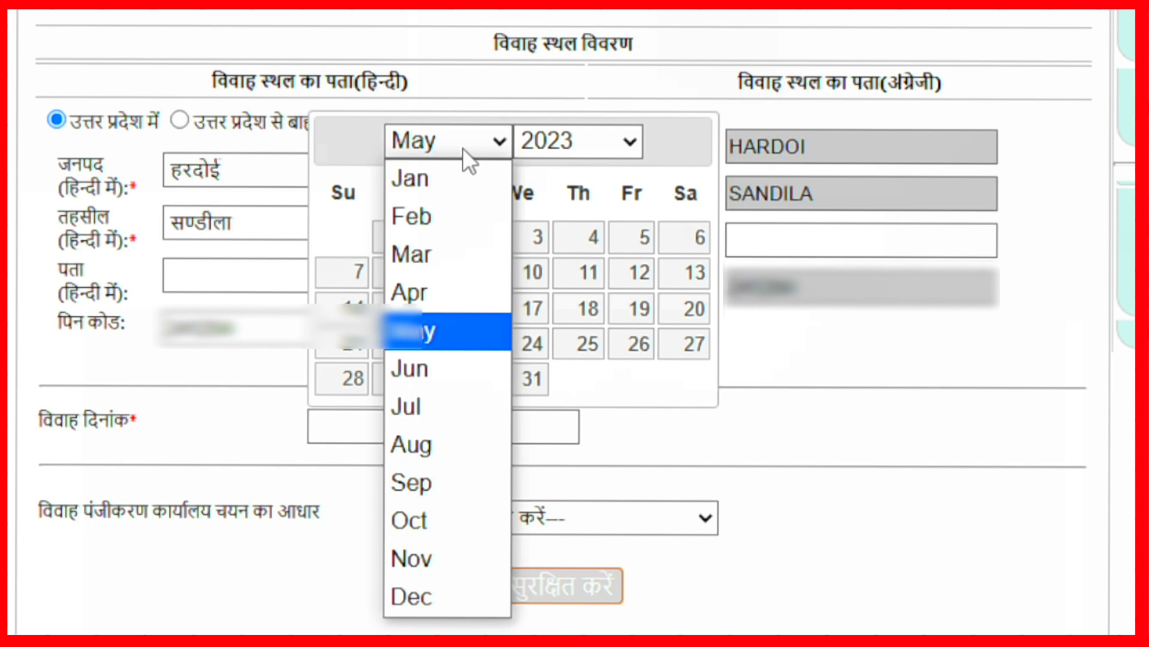
{"action": "left_click", "coordinate": [443, 219]}
{"action": "left_click", "coordinate": [580, 315]}
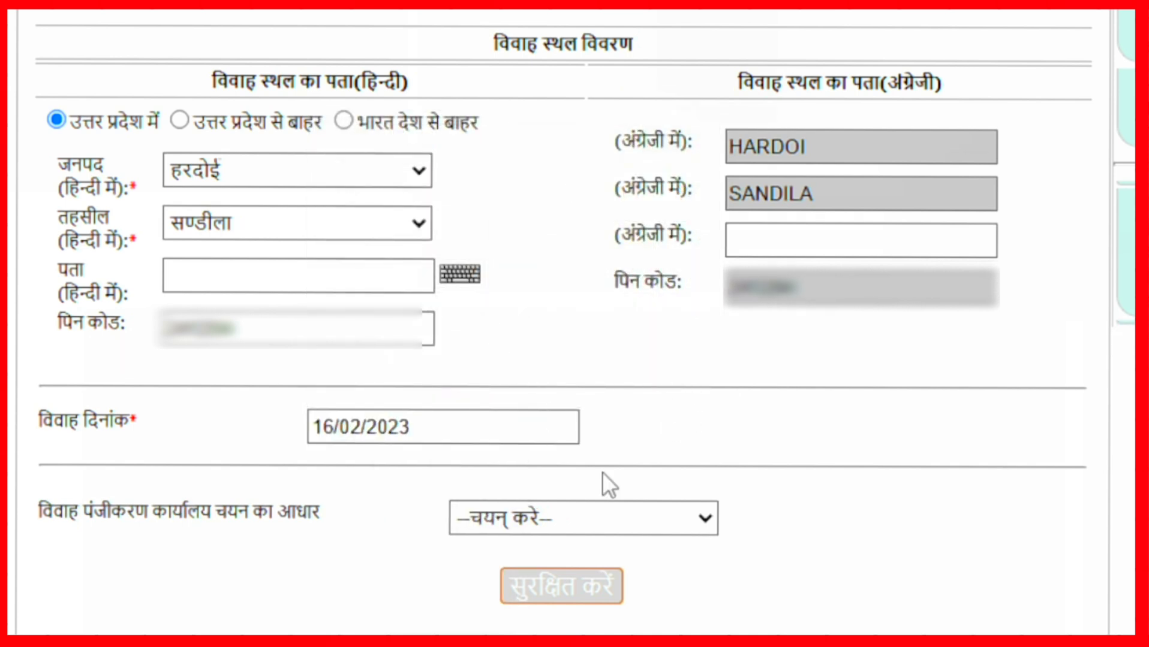
Choose विवाह स्थल as the basis for selecting the marriage registration office and save the marriage venue details
{"action": "left_click", "coordinate": [560, 518]}
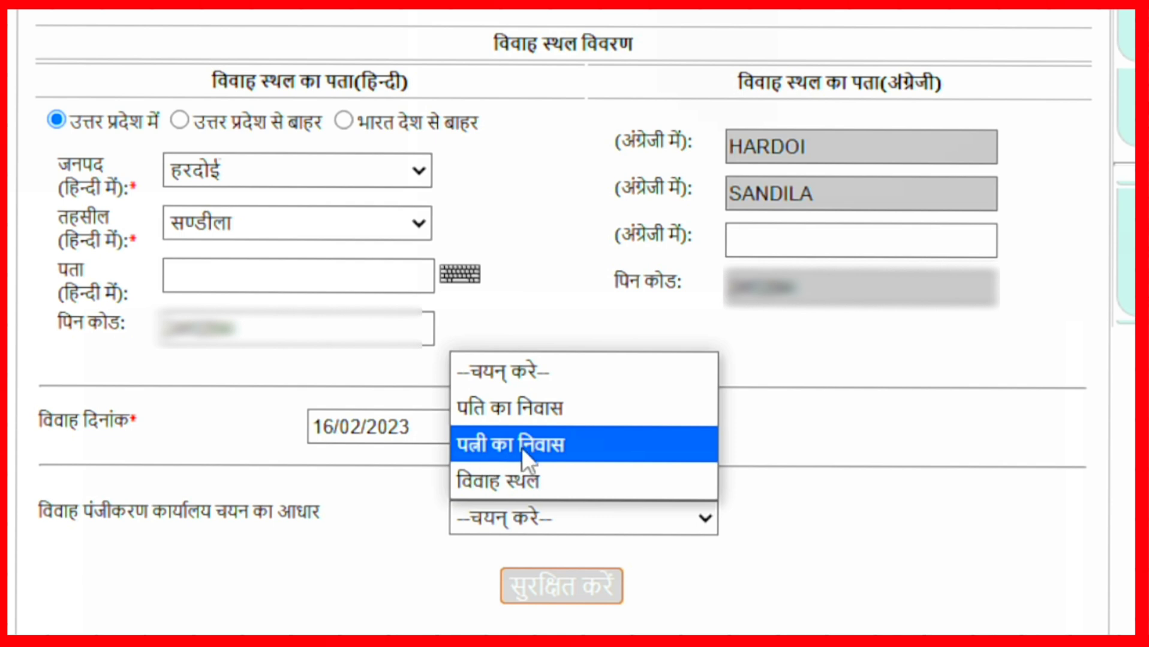
{"action": "left_click", "coordinate": [563, 441]}
{"action": "key", "text": "Down"}
{"action": "left_click", "coordinate": [538, 519]}
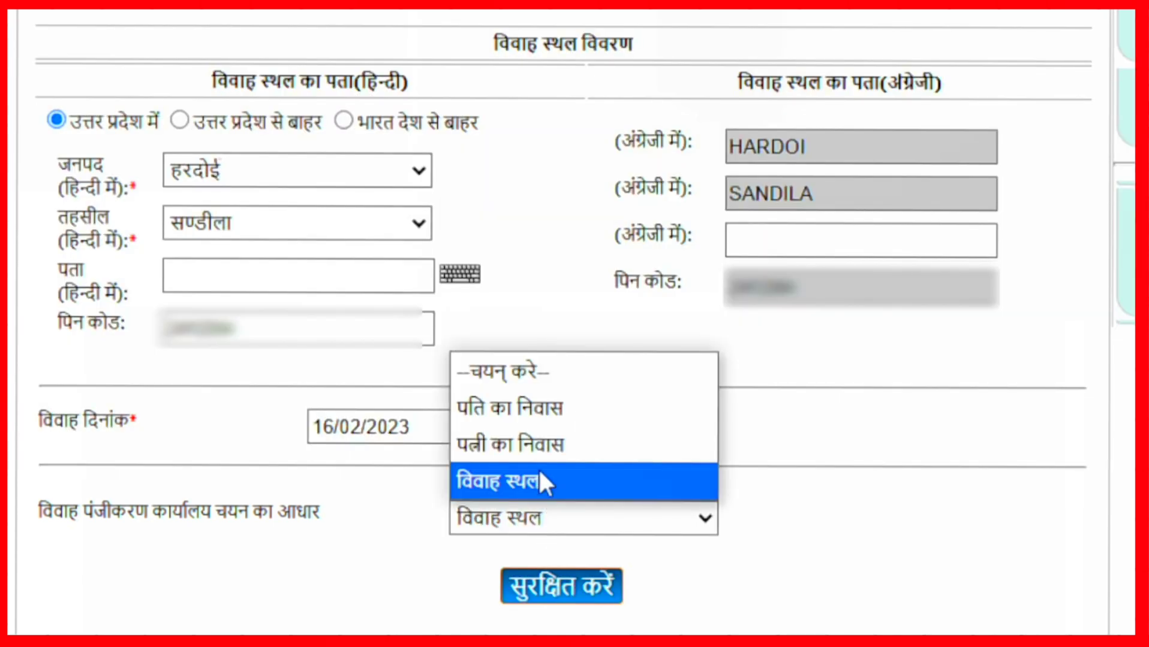
{"action": "left_click", "coordinate": [536, 427]}
{"action": "left_click", "coordinate": [554, 591]}
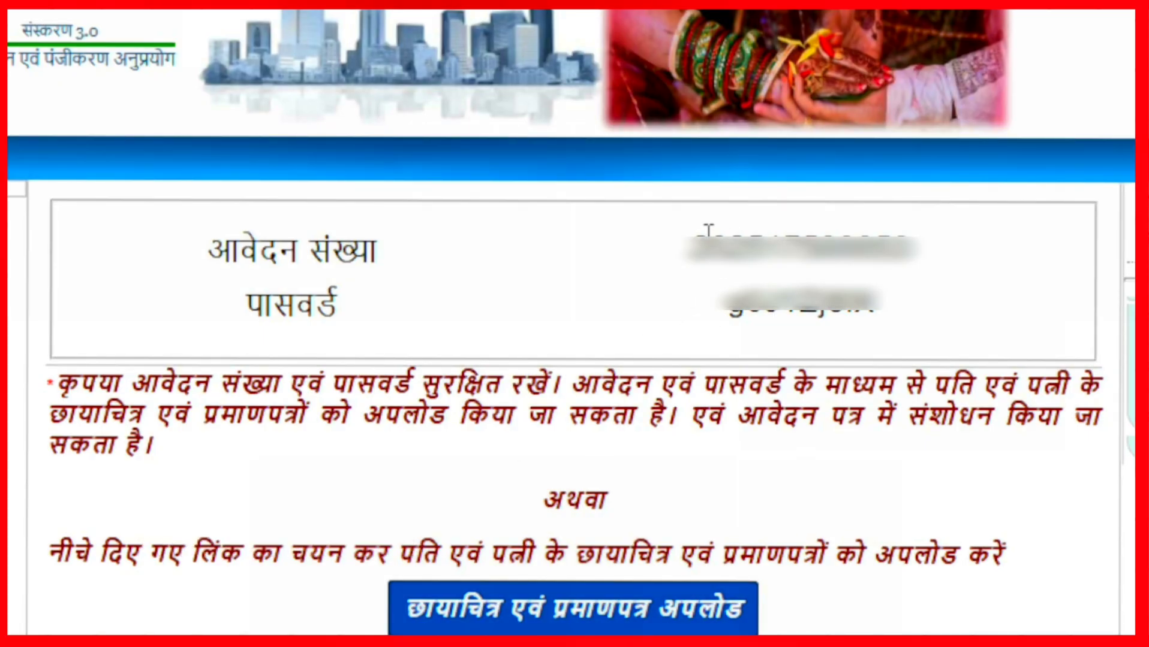
Copy the generated application number and the application password from the confirmation page
{"action": "left_click_drag", "start_coordinate": [692, 247], "coordinate": [911, 248]}
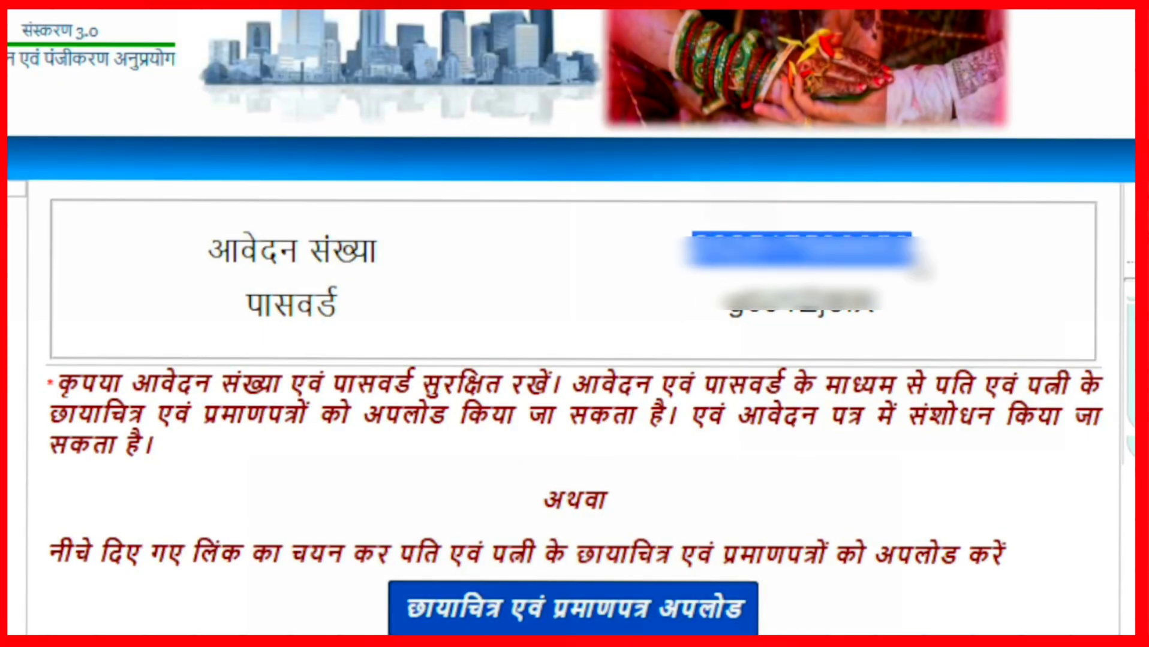
{"action": "right_click", "coordinate": [845, 243]}
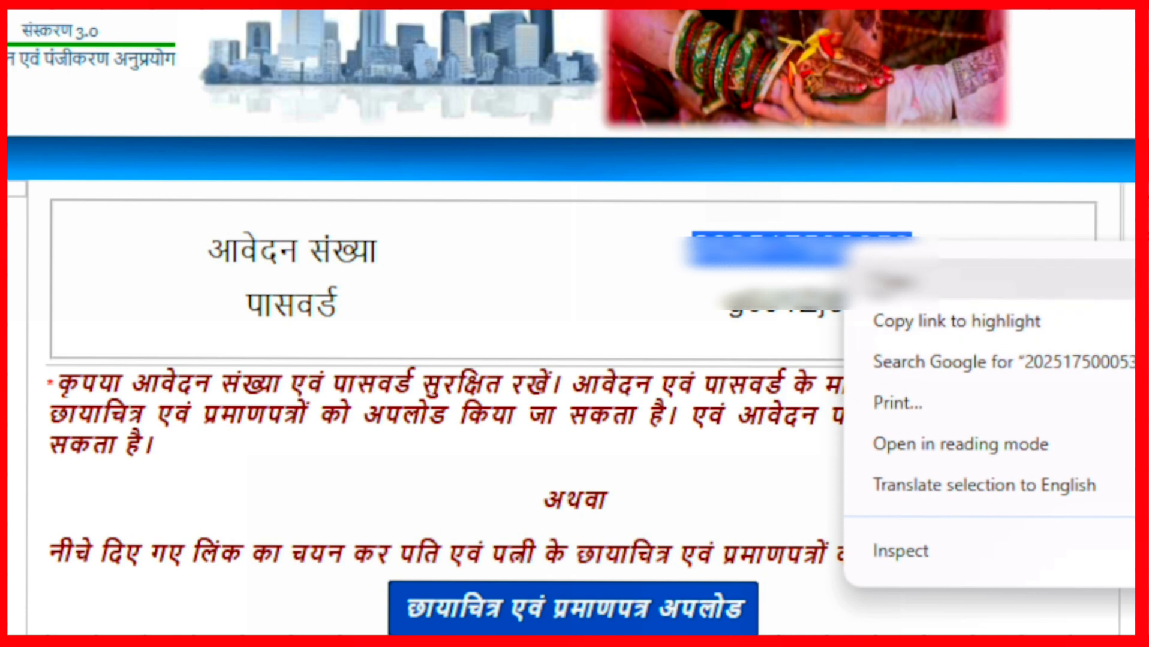
{"action": "left_click", "coordinate": [888, 280]}
{"action": "left_click_drag", "start_coordinate": [727, 315], "coordinate": [878, 307]}
{"action": "right_click", "coordinate": [808, 300]}
{"action": "left_click", "coordinate": [854, 321]}
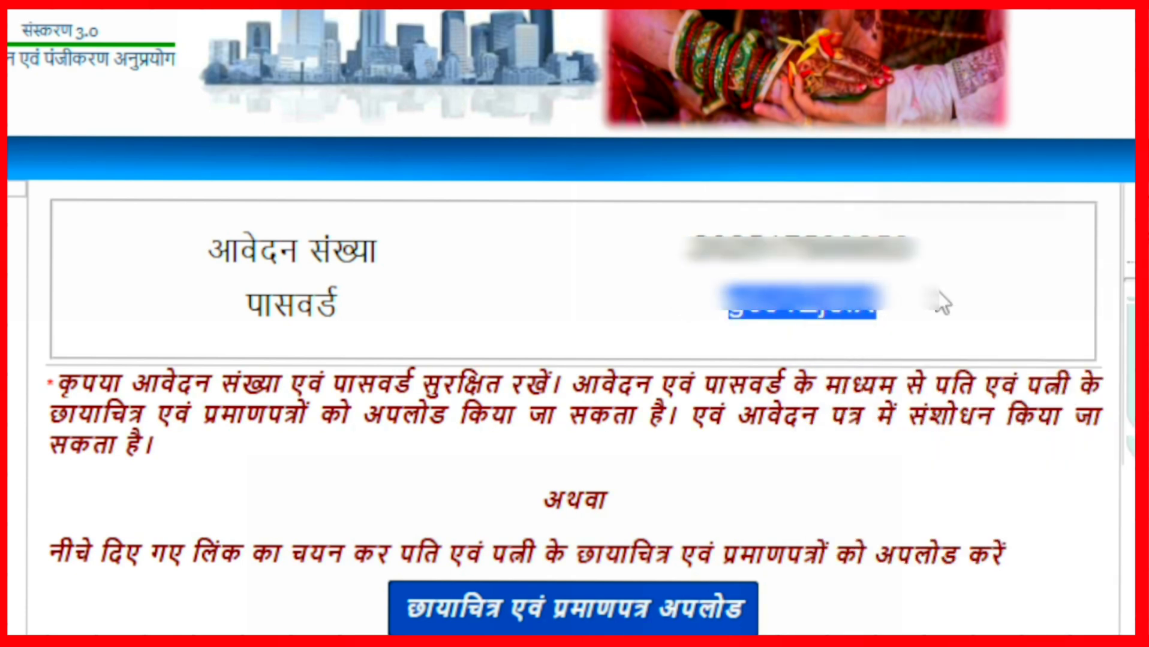
{"action": "left_click", "coordinate": [930, 299]}
Open the photo and certificate upload form and review its sections and the size limit for the husband's photo
{"action": "left_click", "coordinate": [542, 612]}
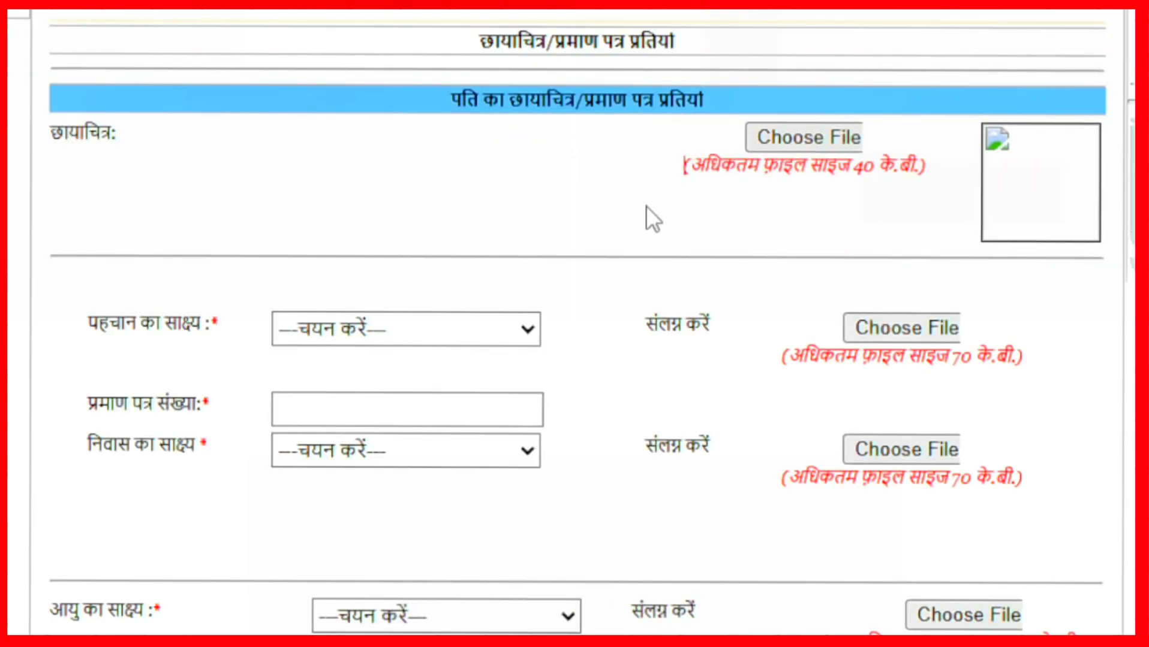
{"action": "scroll", "coordinate": [645, 205], "scroll_direction": "down", "scroll_amount": 20}
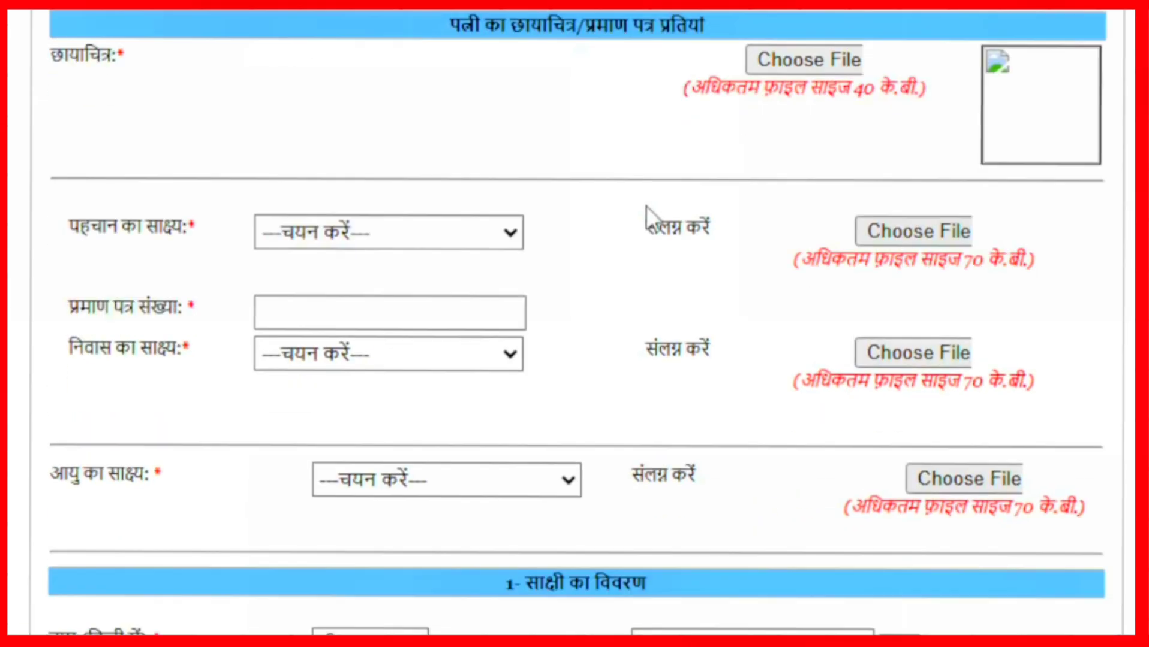
{"action": "scroll", "coordinate": [648, 206], "scroll_direction": "down", "scroll_amount": 8}
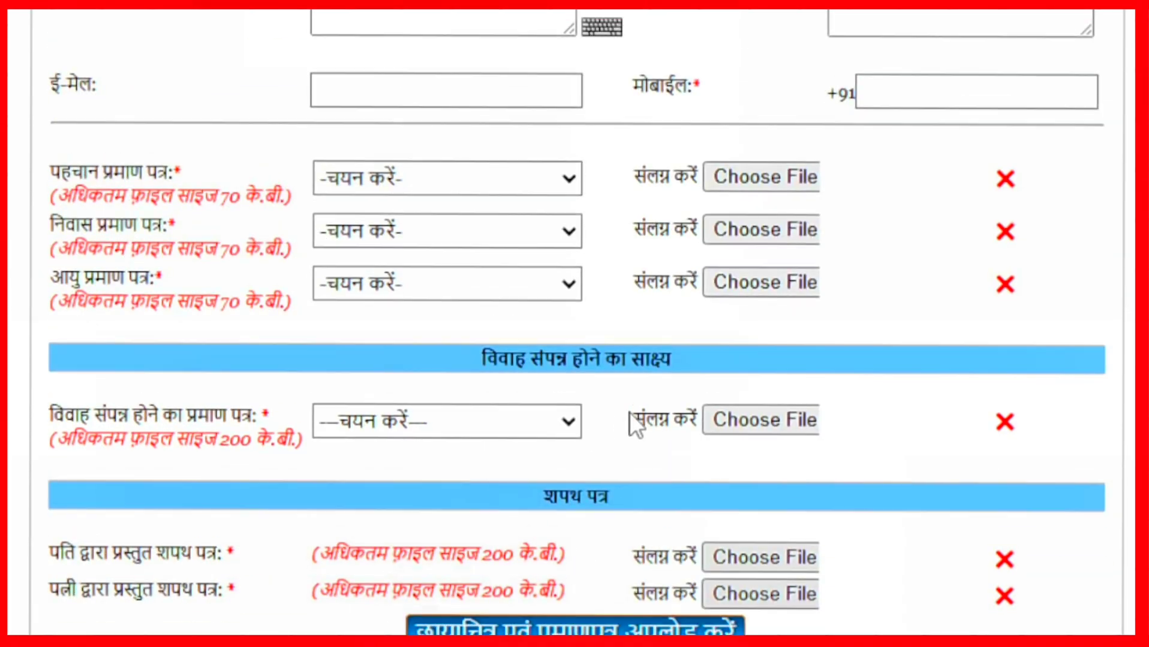
{"action": "scroll", "coordinate": [629, 413], "scroll_direction": "up", "scroll_amount": 15}
{"action": "scroll", "coordinate": [628, 413], "scroll_direction": "up", "scroll_amount": 8}
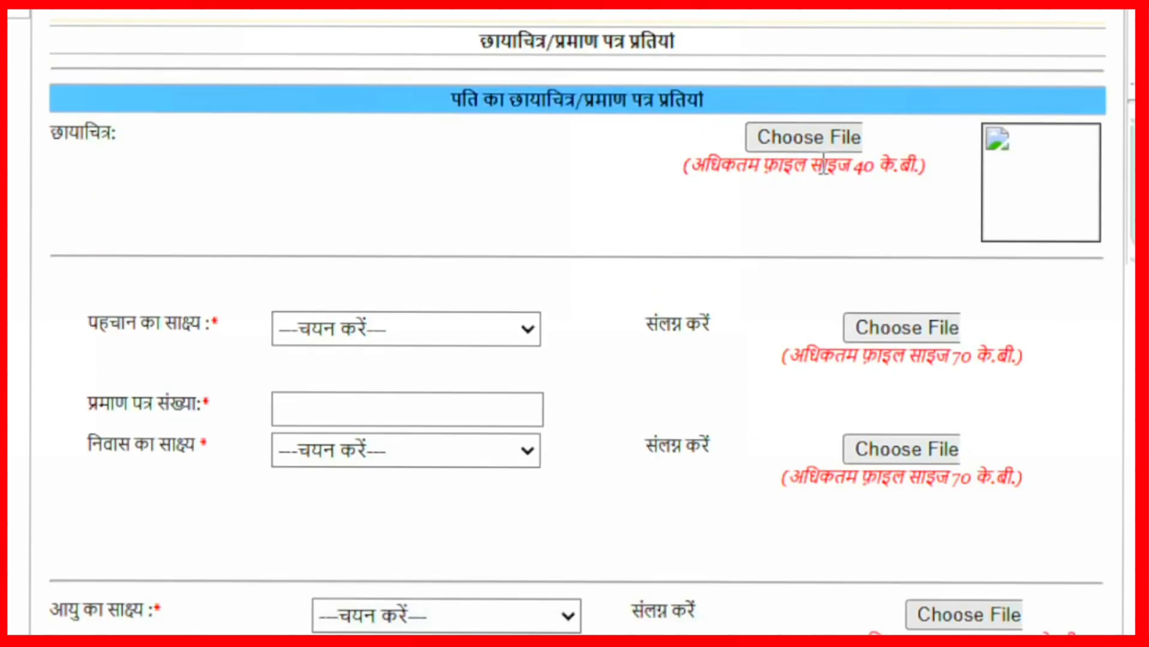
{"action": "left_click_drag", "start_coordinate": [450, 98], "coordinate": [710, 106]}
{"action": "left_click", "coordinate": [731, 97]}
{"action": "left_click_drag", "start_coordinate": [848, 165], "coordinate": [927, 165]}
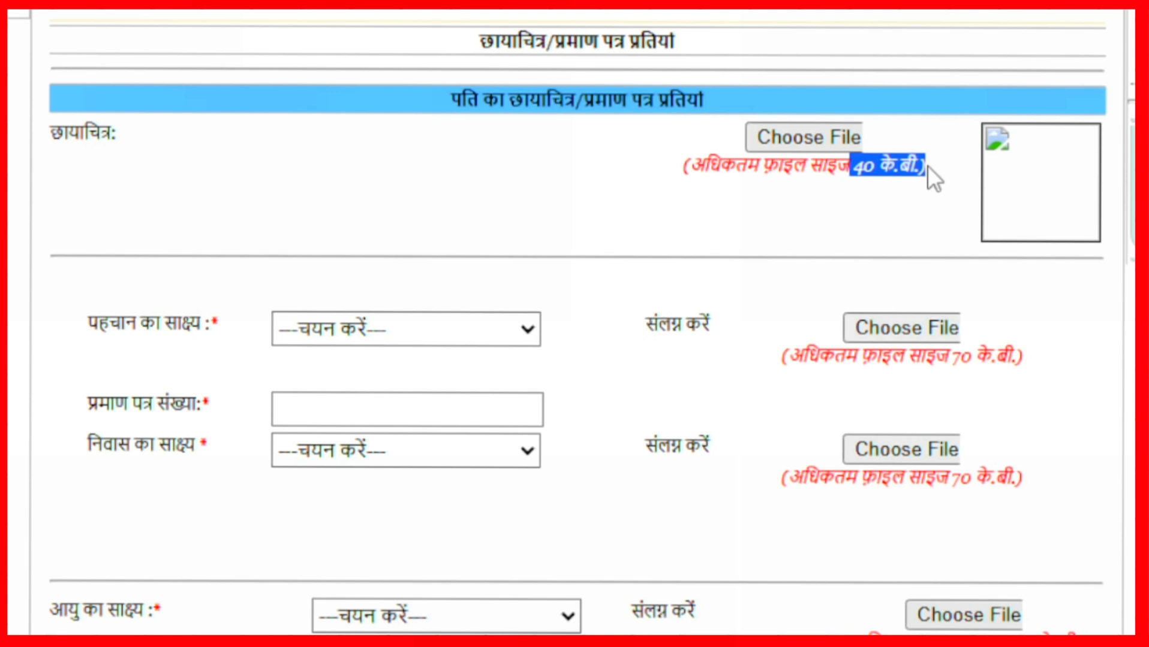
Select पैन कार्ड as the husband's identity proof and check the file size limit of its attachment
{"action": "left_click", "coordinate": [461, 340]}
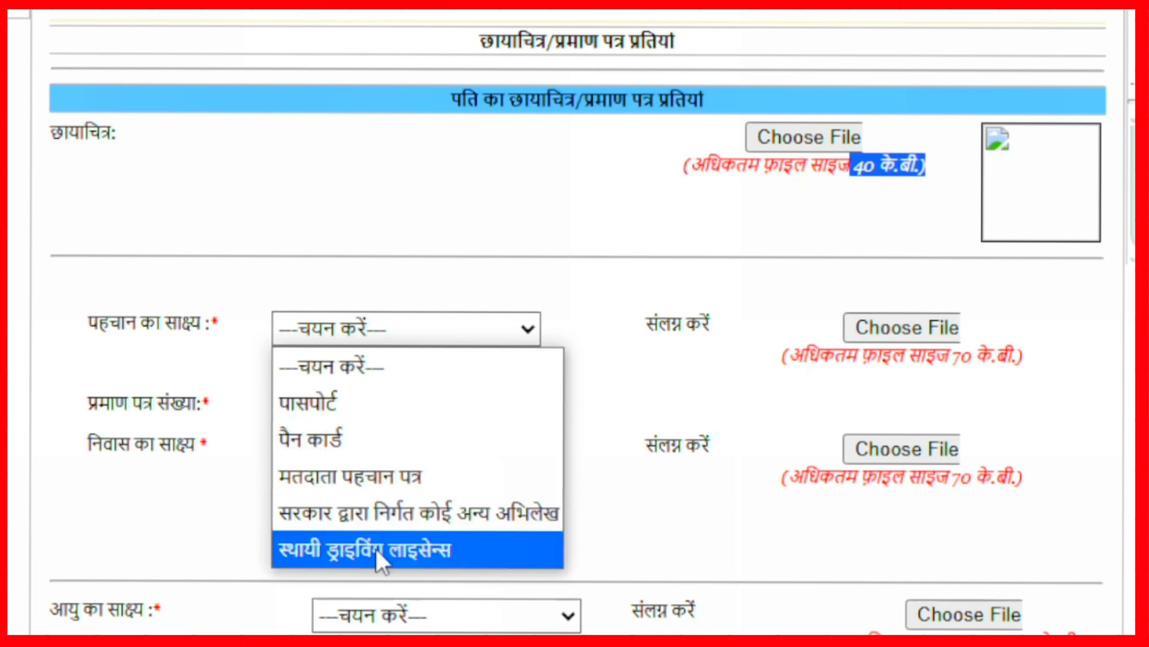
{"action": "left_click", "coordinate": [375, 447]}
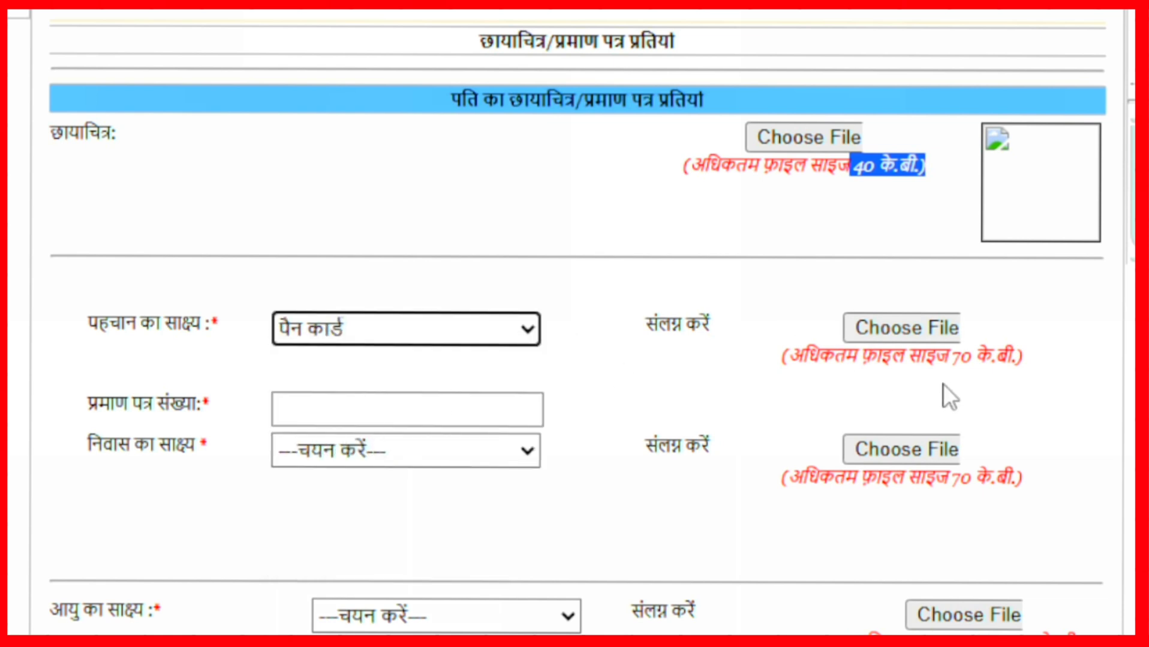
{"action": "left_click_drag", "start_coordinate": [948, 357], "coordinate": [1035, 356]}
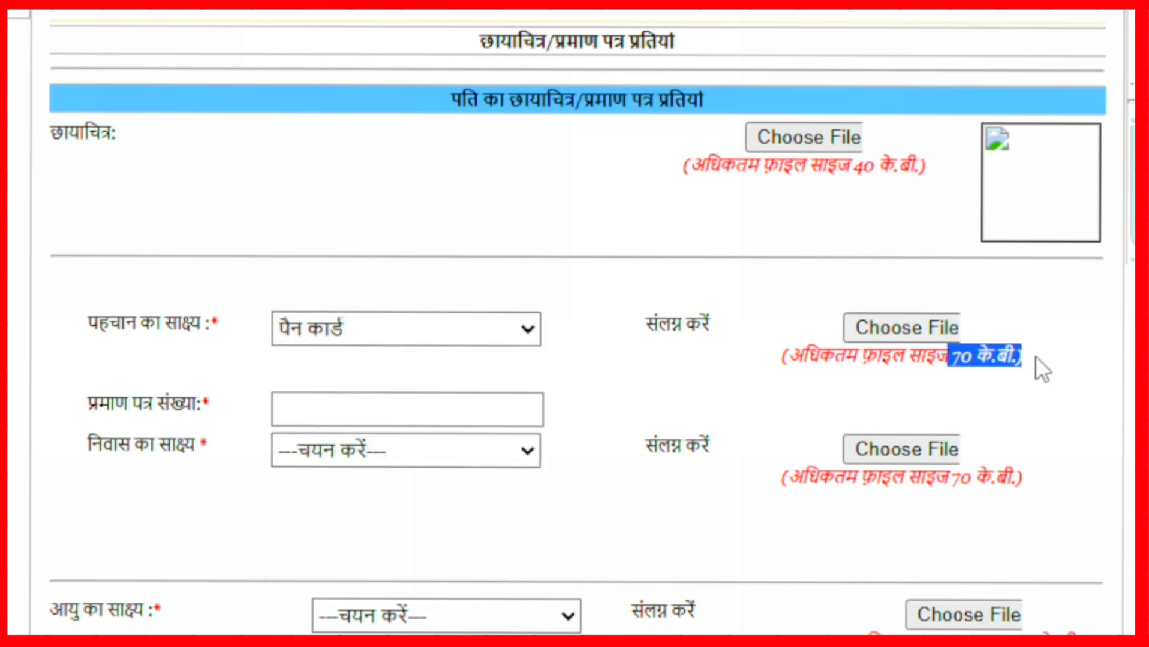
{"action": "left_click", "coordinate": [958, 410]}
Select आधार कार्ड as the husband's residence proof and fill in his identity certificate number
{"action": "left_click", "coordinate": [323, 446]}
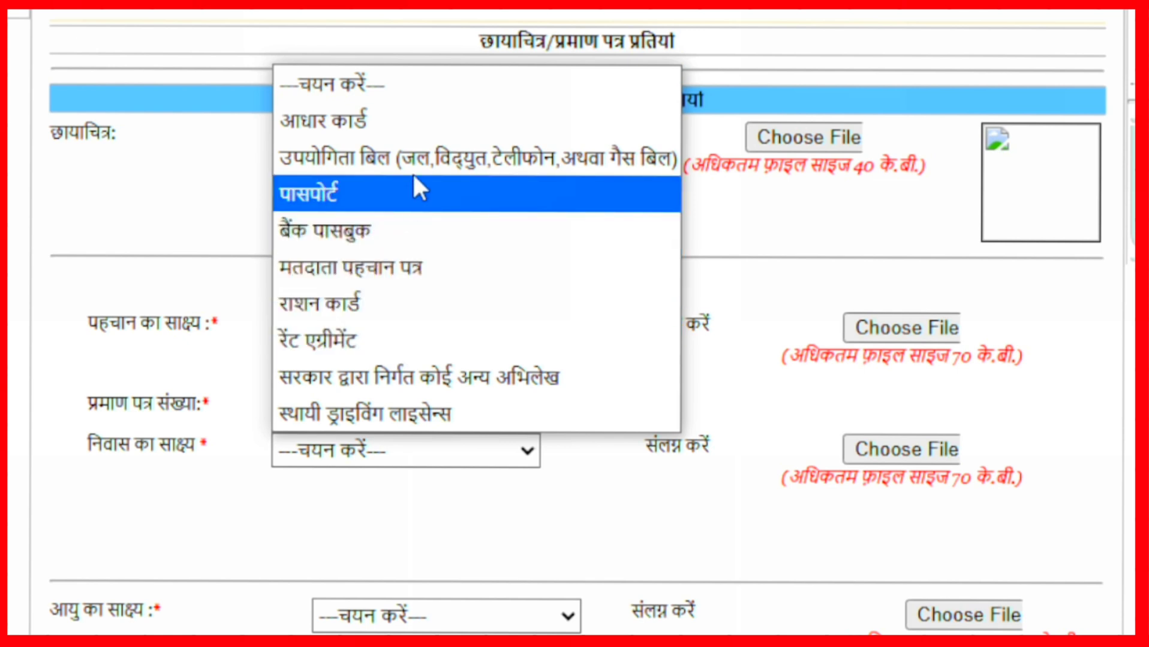
{"action": "left_click", "coordinate": [426, 133]}
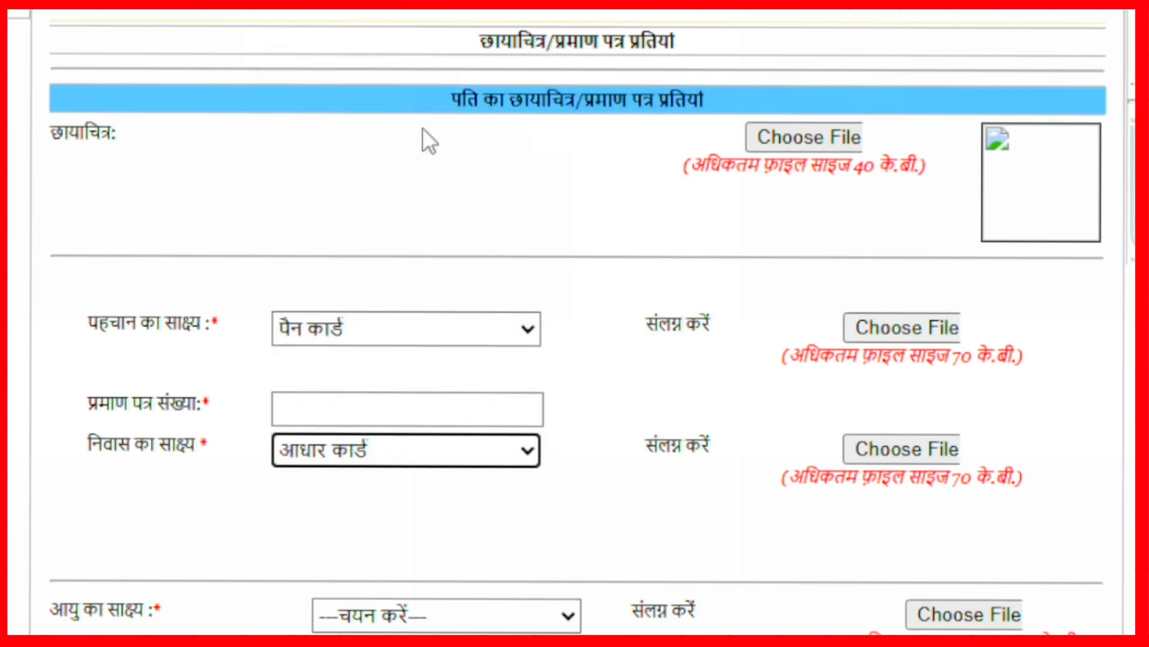
{"action": "left_click", "coordinate": [352, 412]}
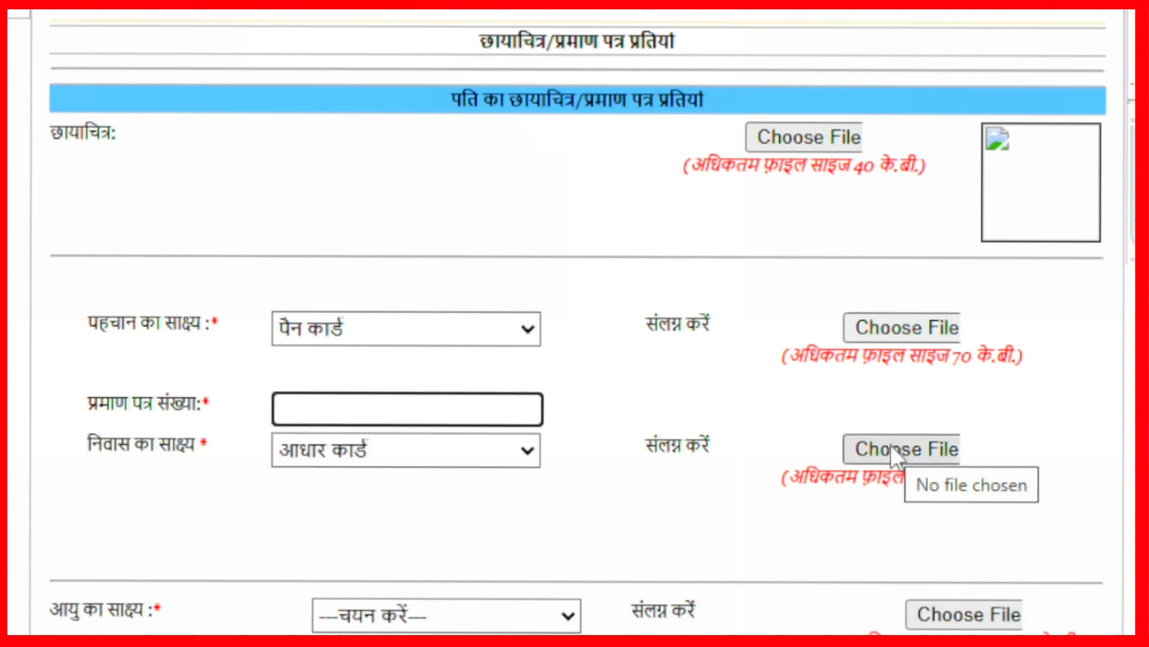
Select हाईस्कूल/ एस०एस०सी० प्रमाण पत्र as the husband's age proof
{"action": "scroll", "coordinate": [889, 445], "scroll_direction": "down", "scroll_amount": 1}
{"action": "scroll", "coordinate": [889, 445], "scroll_direction": "down", "scroll_amount": 3}
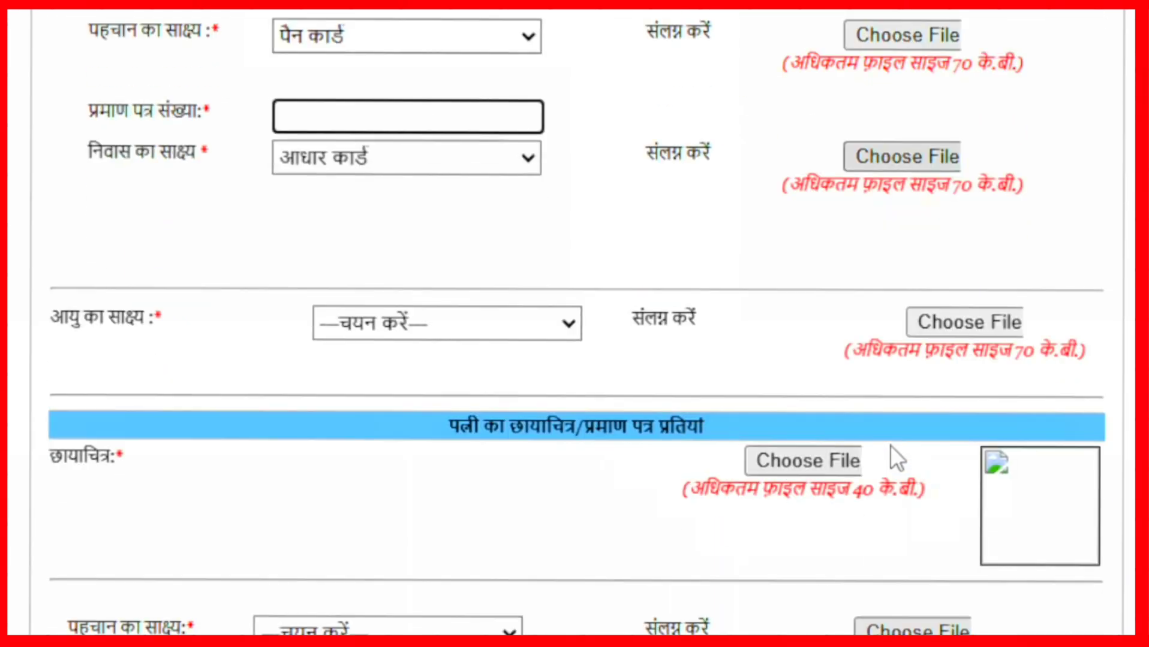
{"action": "left_click", "coordinate": [450, 321]}
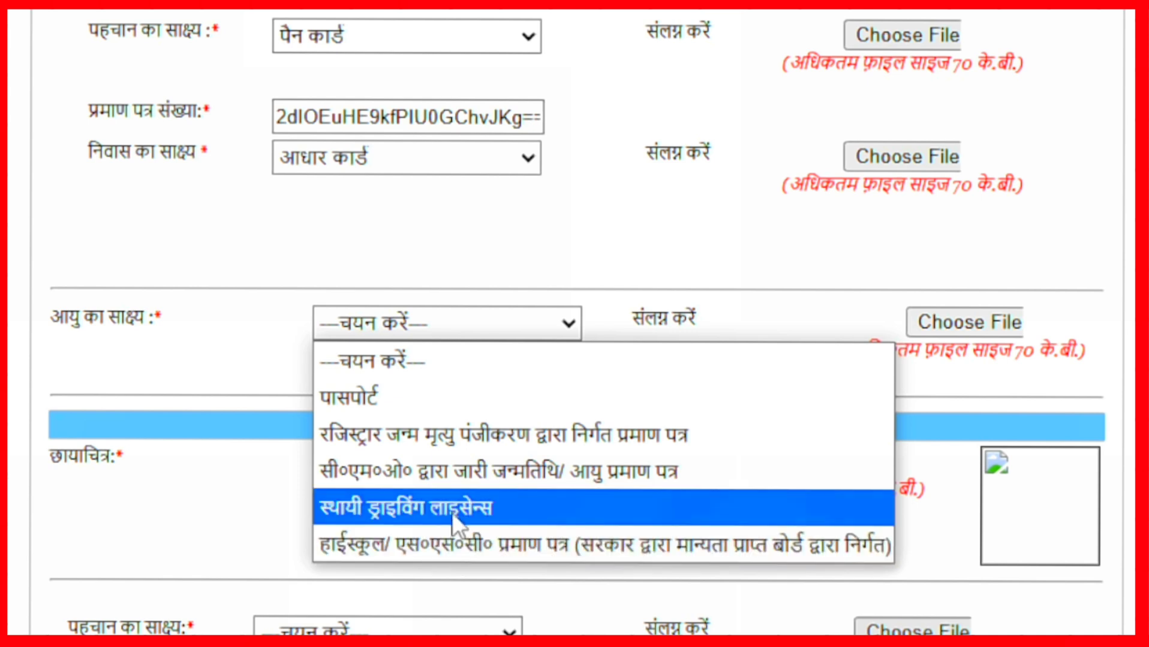
{"action": "left_click", "coordinate": [452, 546]}
Select पैन कार्ड as the identity proof in the wife's photo and certificate section
{"action": "scroll", "coordinate": [514, 340], "scroll_direction": "down", "scroll_amount": 3}
{"action": "left_click_drag", "start_coordinate": [450, 281], "coordinate": [706, 284]}
{"action": "left_click", "coordinate": [797, 259]}
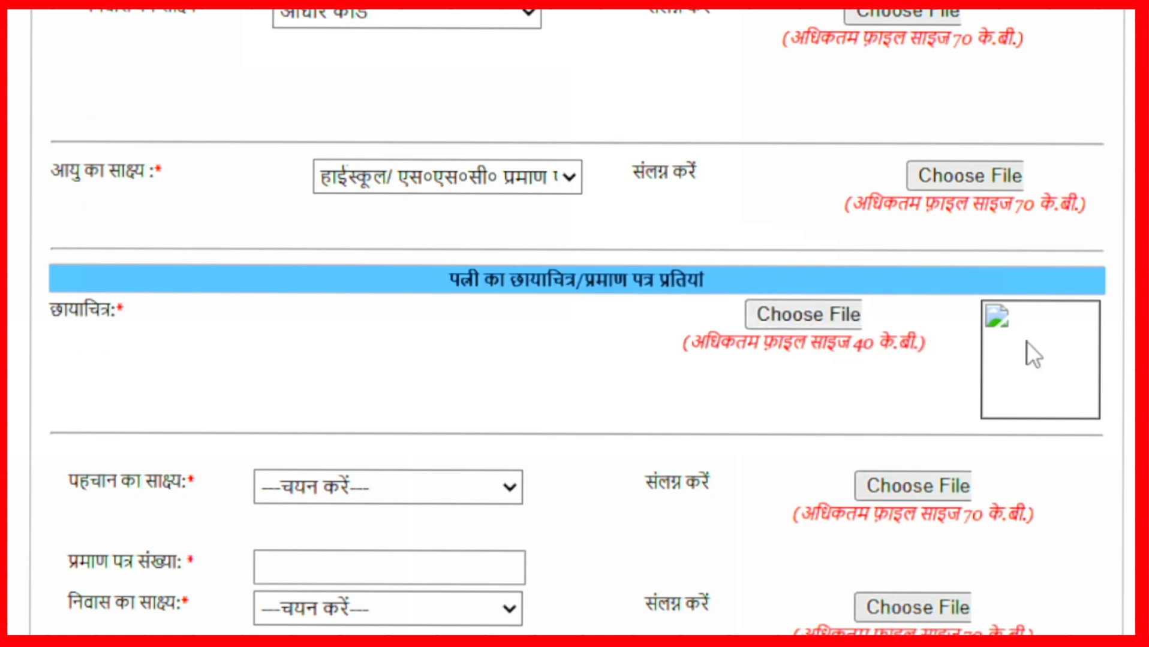
{"action": "scroll", "coordinate": [856, 381], "scroll_direction": "down", "scroll_amount": 5}
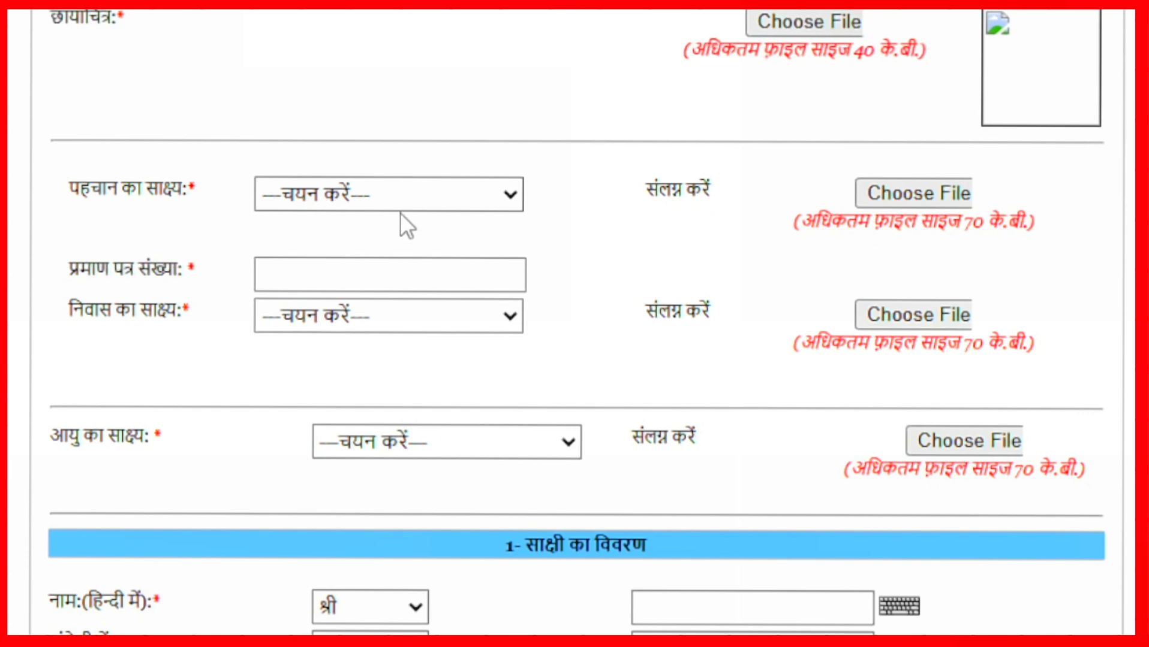
{"action": "left_click", "coordinate": [401, 197]}
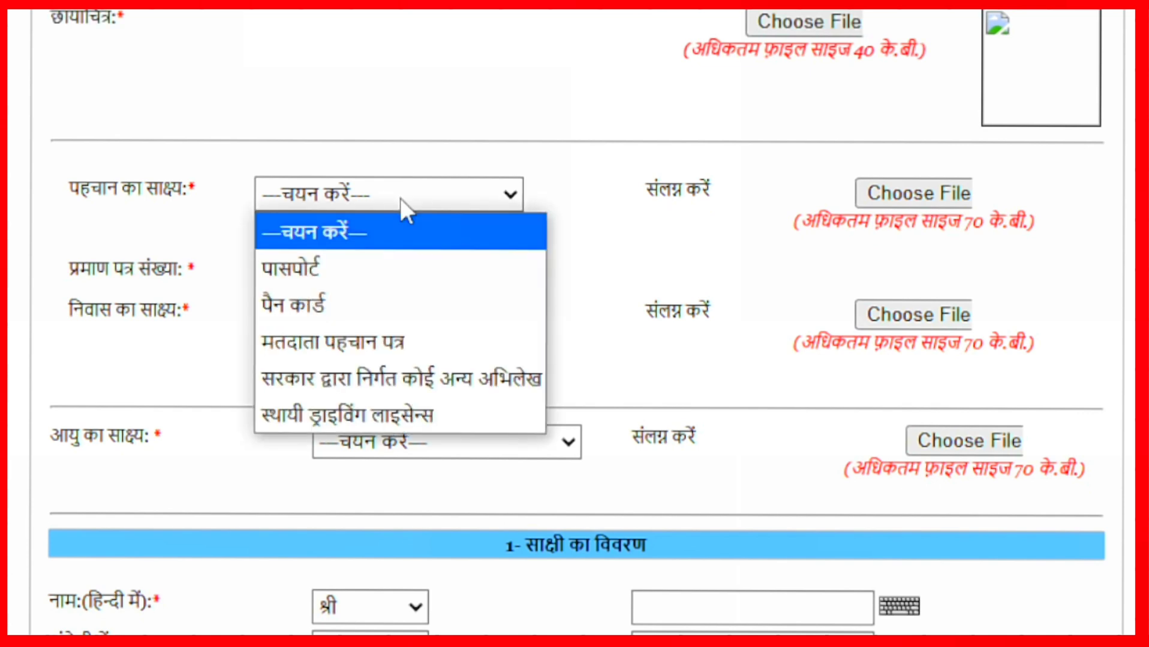
{"action": "left_click", "coordinate": [373, 305]}
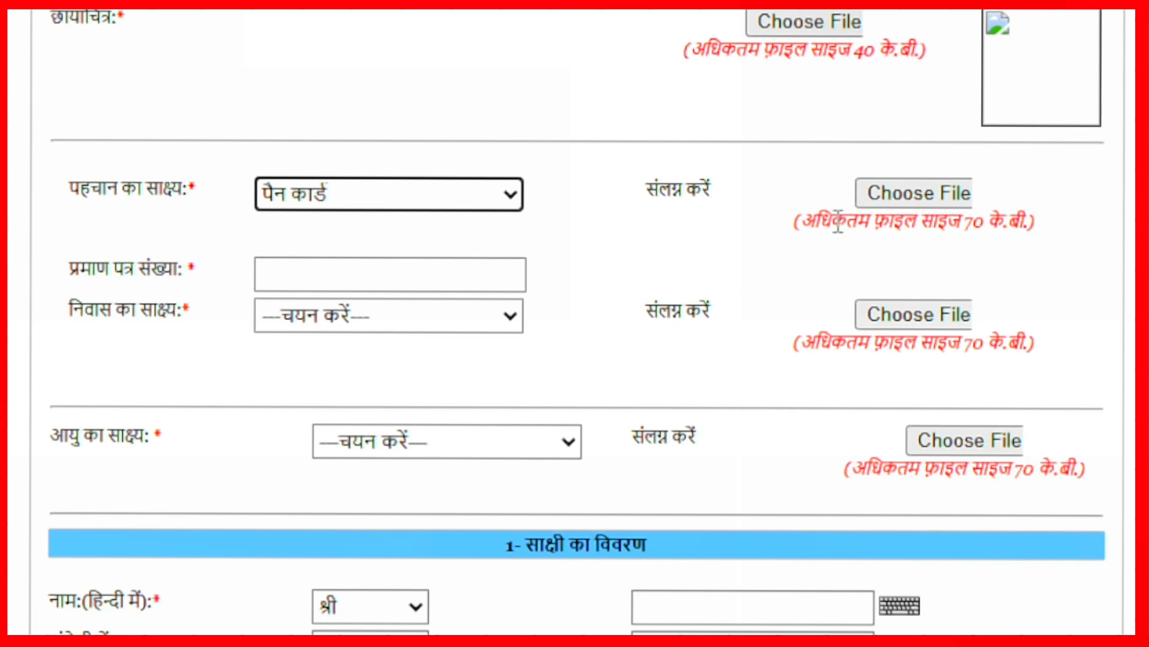
Select आधार कार्ड as the wife's residence proof and check the size limit for its attachment
{"action": "left_click", "coordinate": [291, 316]}
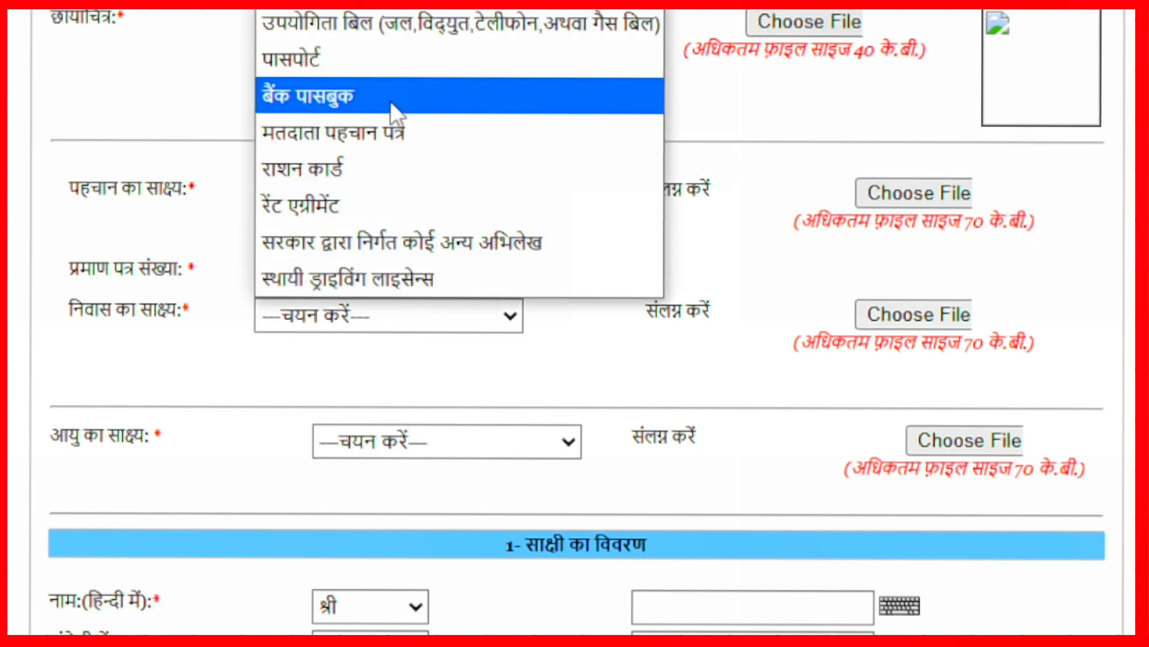
{"action": "left_click", "coordinate": [417, 12]}
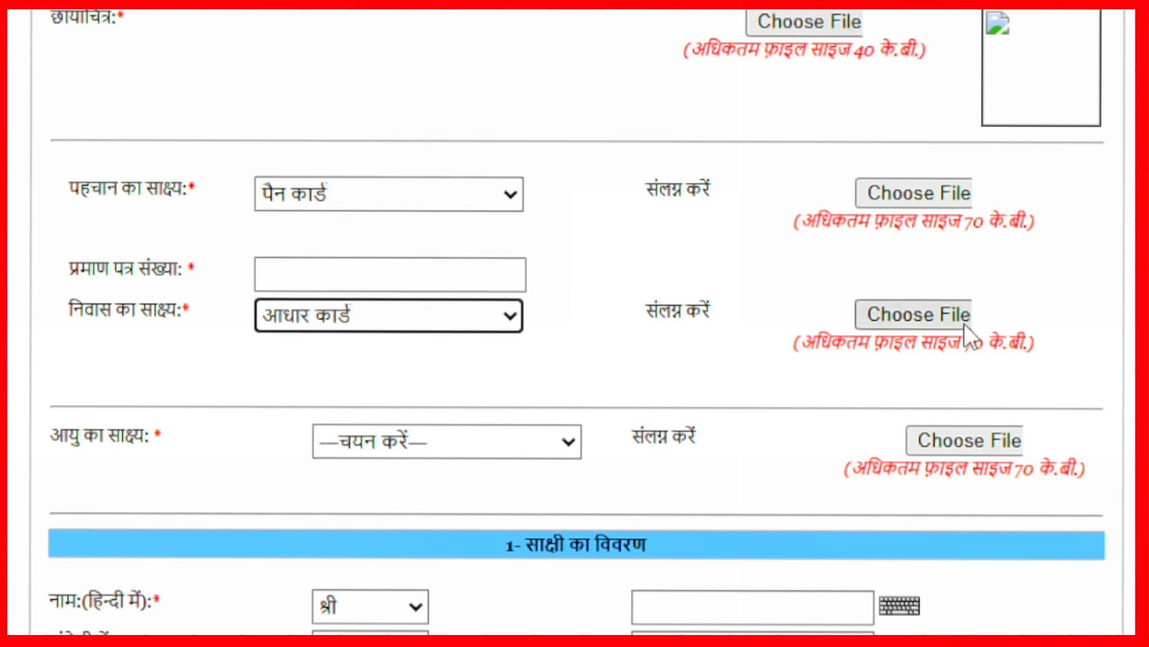
{"action": "left_click_drag", "start_coordinate": [960, 343], "coordinate": [1033, 346]}
{"action": "left_click", "coordinate": [1041, 316]}
Select हाईस्कूल/ एस०एस०सी० प्रमाण पत्र as the wife's age proof and check its attachment size limit
{"action": "scroll", "coordinate": [1019, 309], "scroll_direction": "down", "scroll_amount": 2}
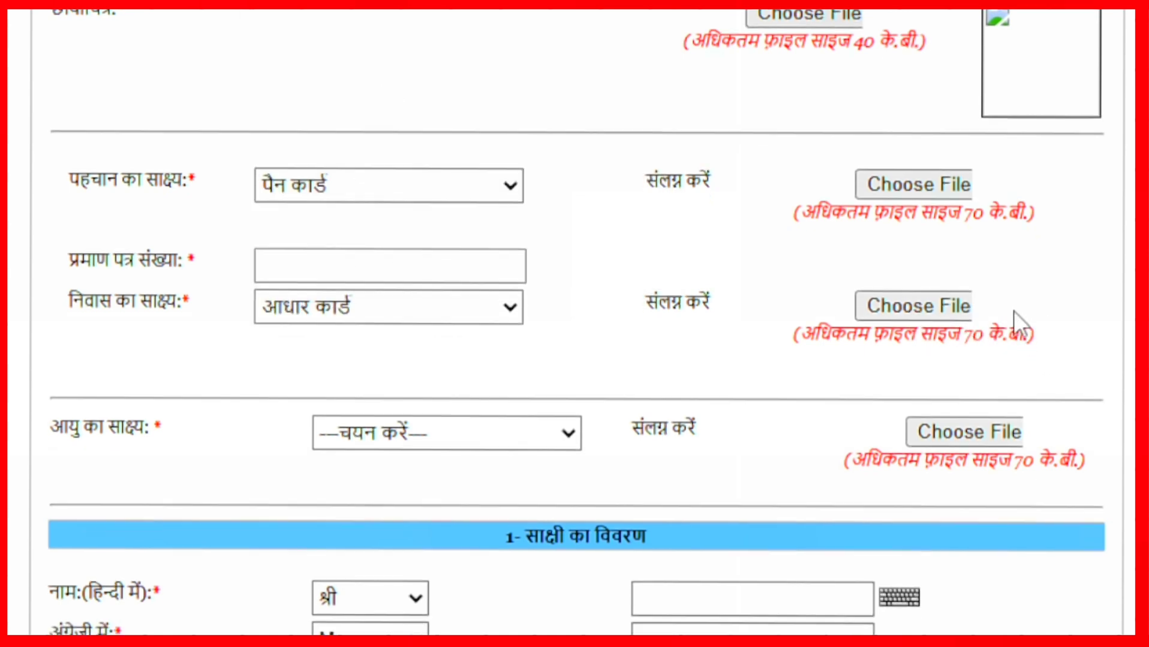
{"action": "left_click", "coordinate": [418, 306]}
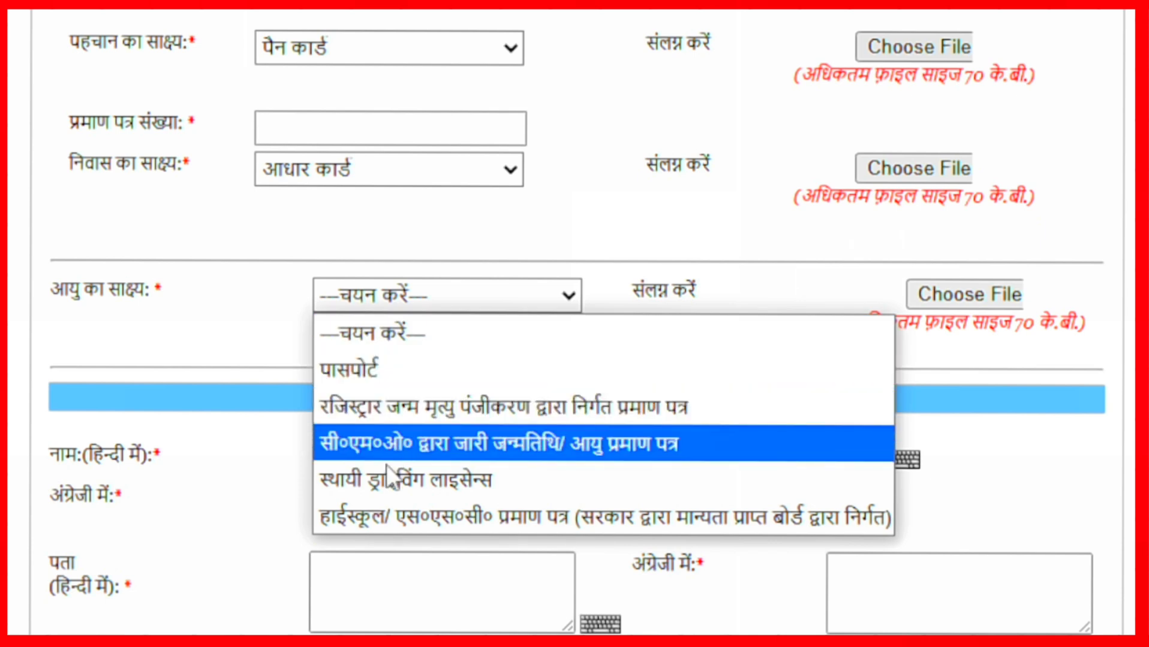
{"action": "left_click", "coordinate": [389, 509]}
{"action": "left_click_drag", "start_coordinate": [988, 324], "coordinate": [1056, 294]}
{"action": "left_click", "coordinate": [1057, 293]}
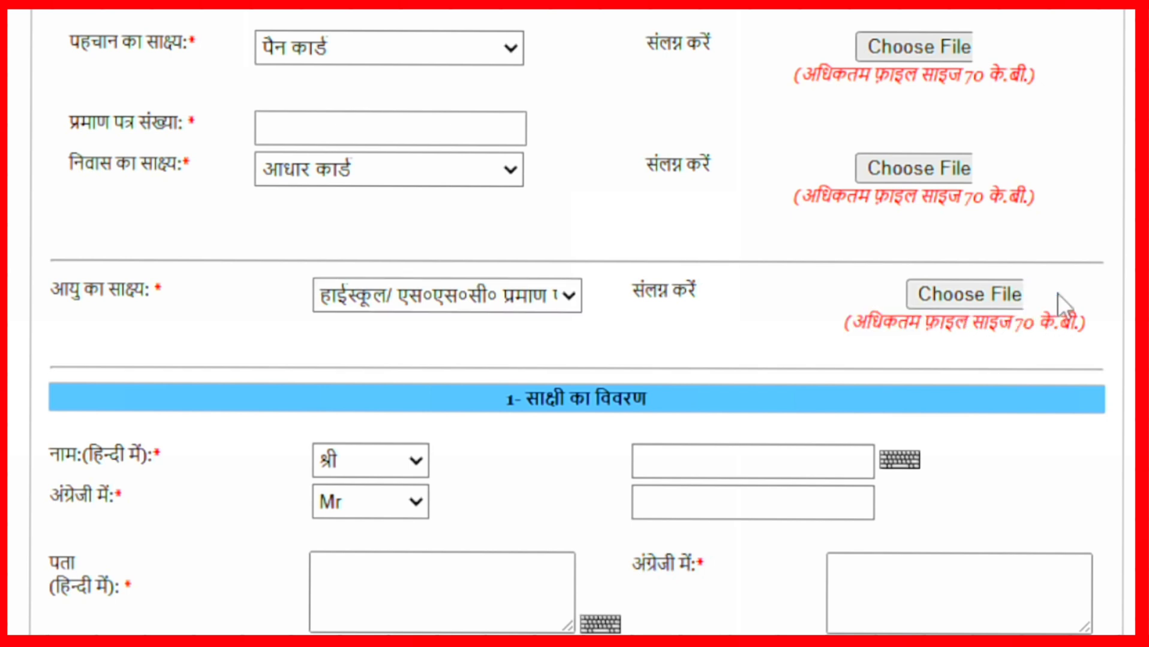
Examine the detail fields and required certificates for the first and second witnesses
{"action": "scroll", "coordinate": [718, 408], "scroll_direction": "down", "scroll_amount": 5}
{"action": "left_click_drag", "start_coordinate": [522, 107], "coordinate": [649, 107]}
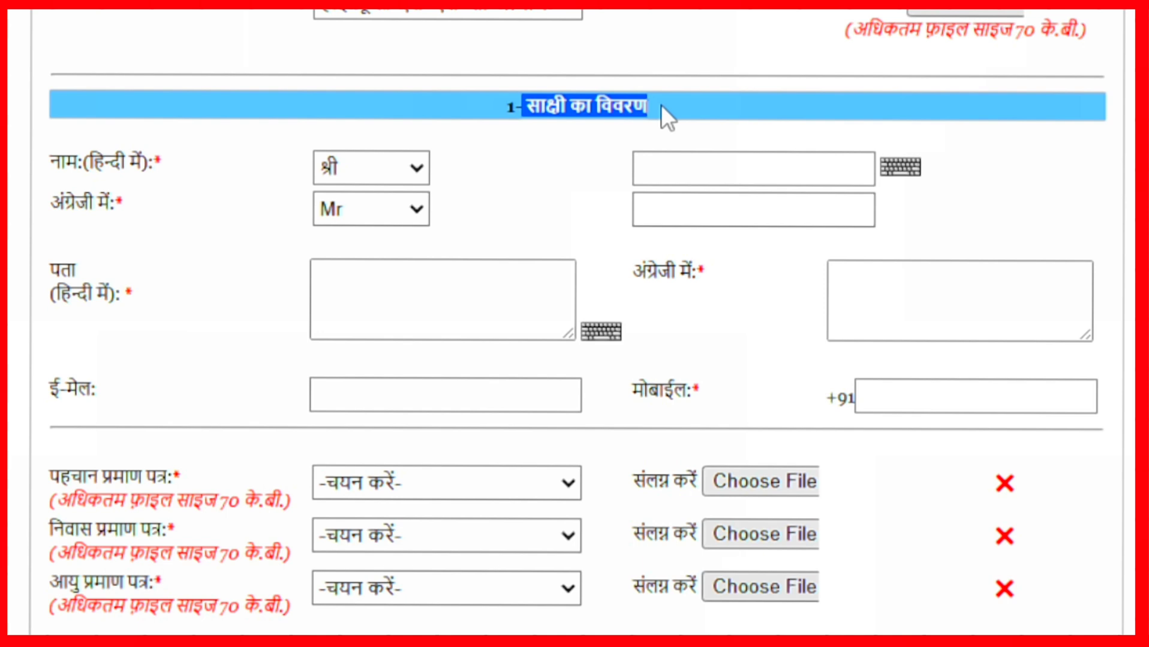
{"action": "scroll", "coordinate": [661, 105], "scroll_direction": "down", "scroll_amount": 5}
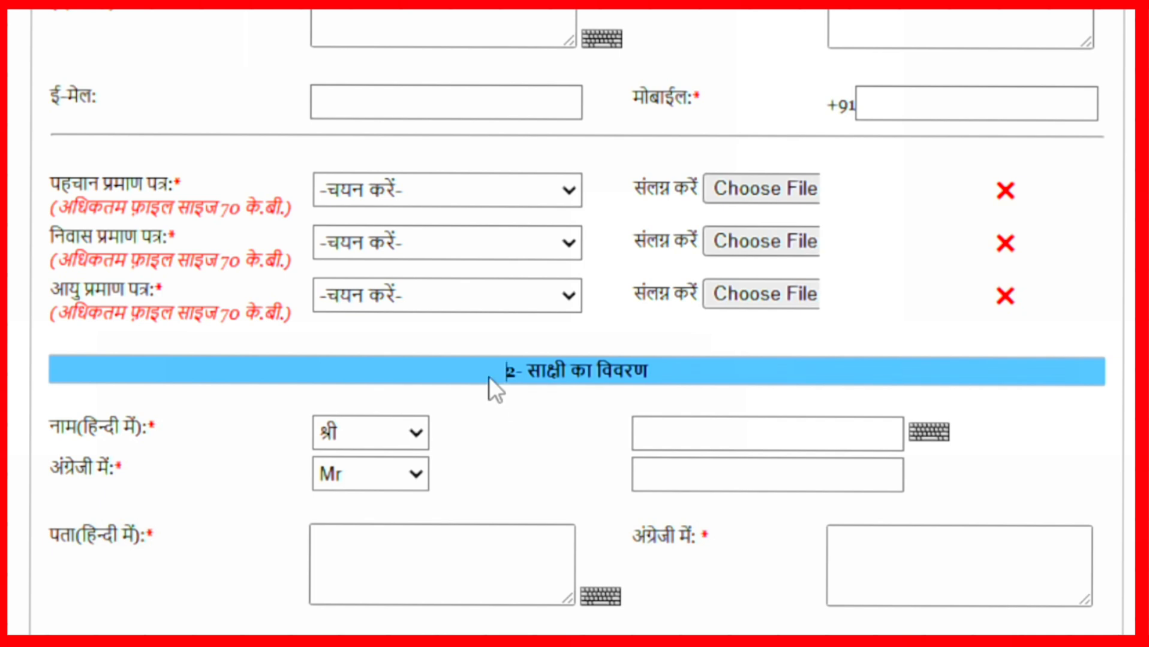
{"action": "left_click_drag", "start_coordinate": [490, 390], "coordinate": [659, 384]}
{"action": "scroll", "coordinate": [659, 359], "scroll_direction": "down", "scroll_amount": 7}
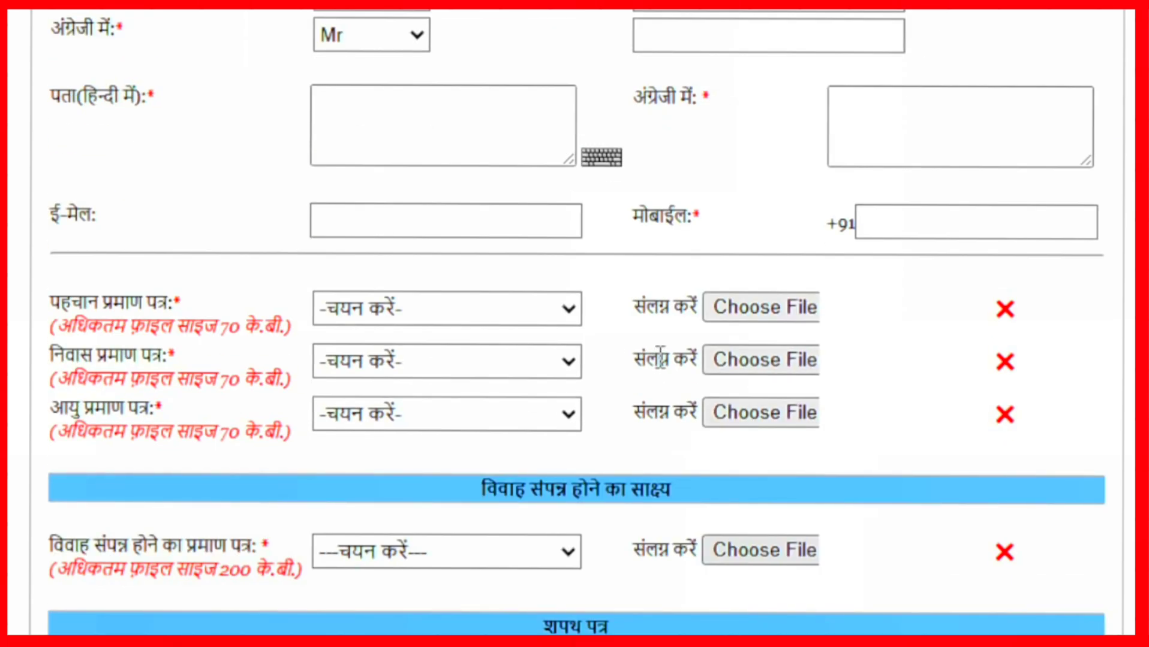
{"action": "scroll", "coordinate": [659, 357], "scroll_direction": "up", "scroll_amount": 12}
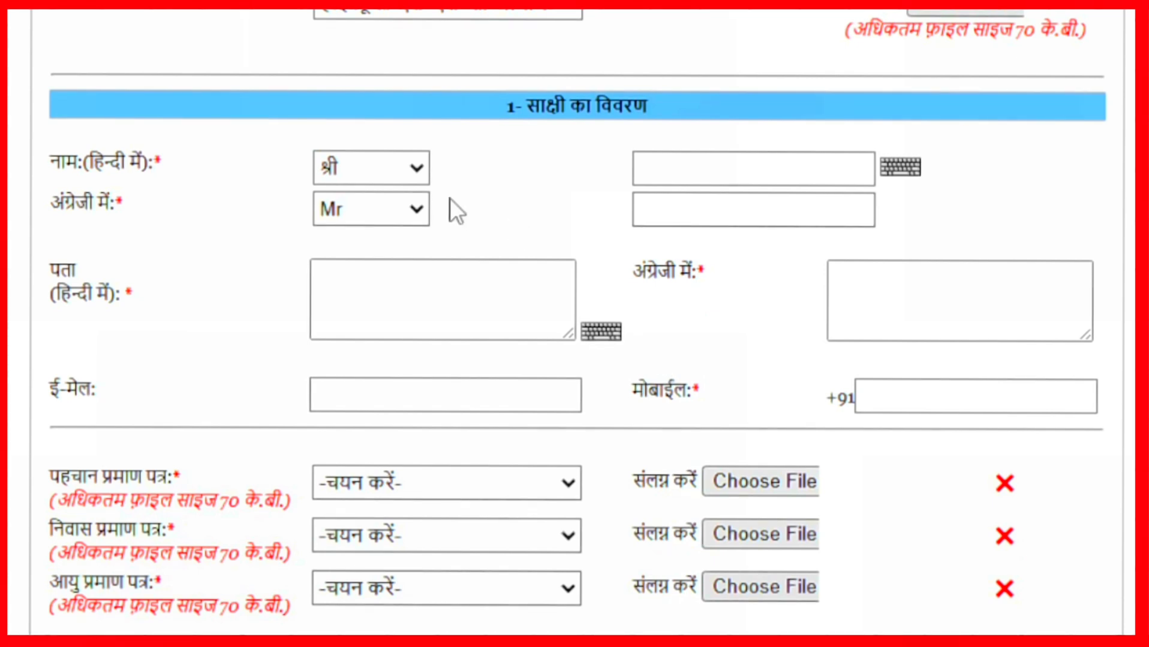
Set the first witness's title to श्री in Hindi and Mr in English
{"action": "left_click", "coordinate": [406, 172]}
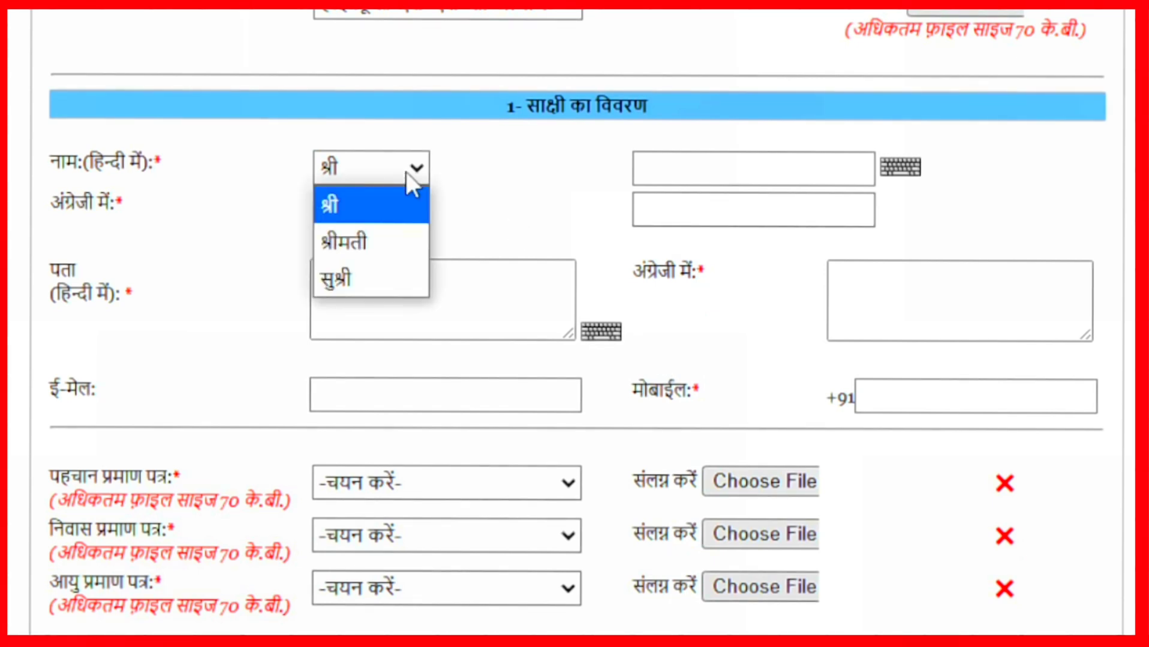
{"action": "left_click", "coordinate": [361, 210]}
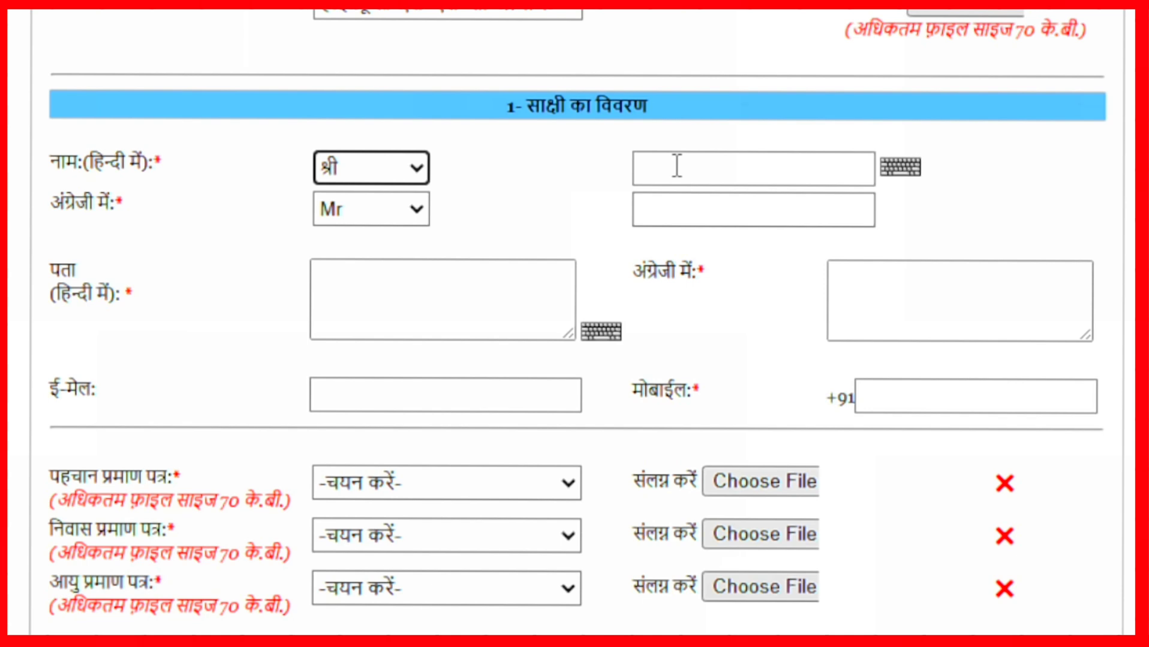
{"action": "left_click", "coordinate": [384, 209]}
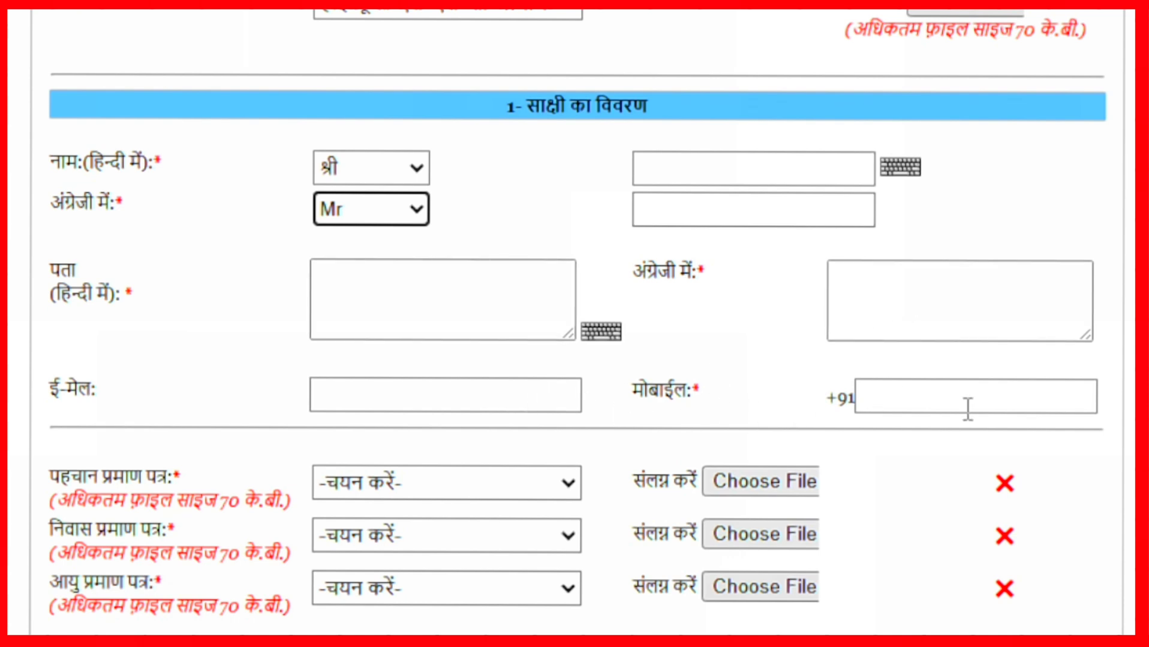
Select पैन कार्ड as the first witness's identity proof and आधार कार्ड as the residence proof
{"action": "scroll", "coordinate": [759, 401], "scroll_direction": "down", "scroll_amount": 2}
{"action": "left_click", "coordinate": [426, 338]}
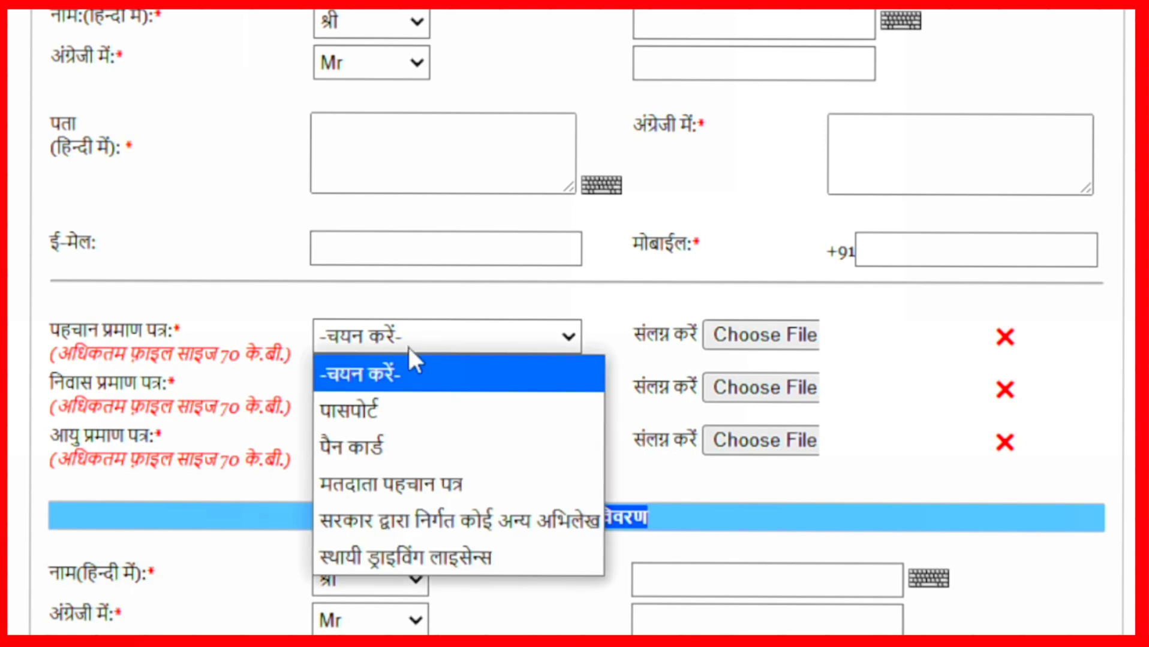
{"action": "left_click", "coordinate": [401, 444]}
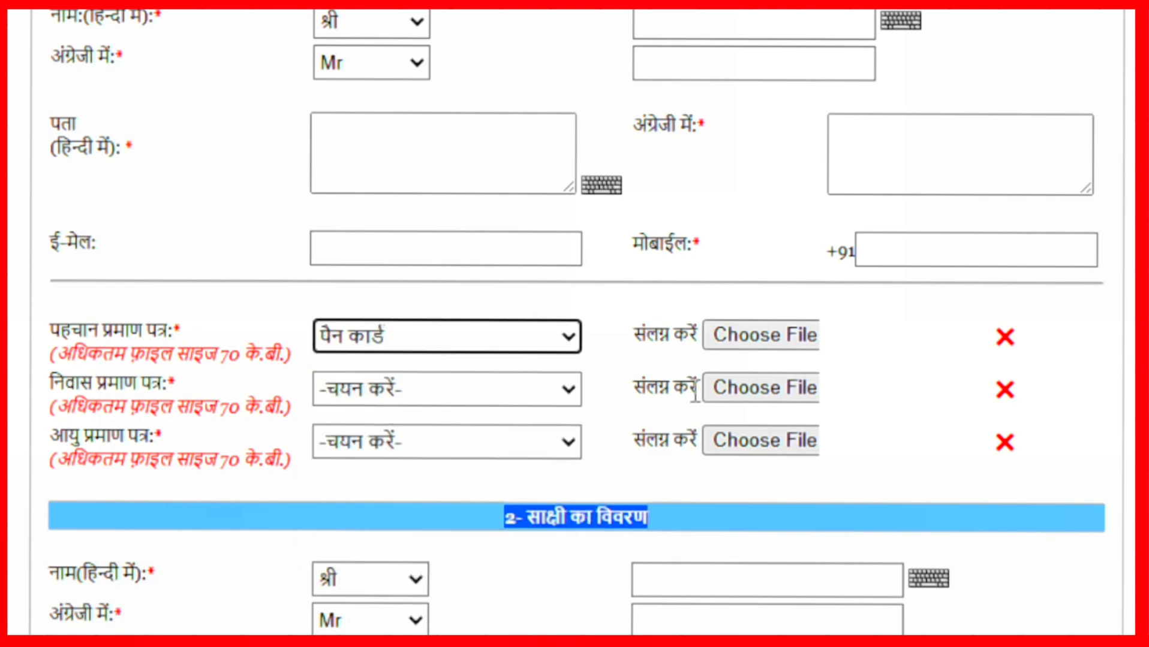
{"action": "left_click", "coordinate": [441, 391]}
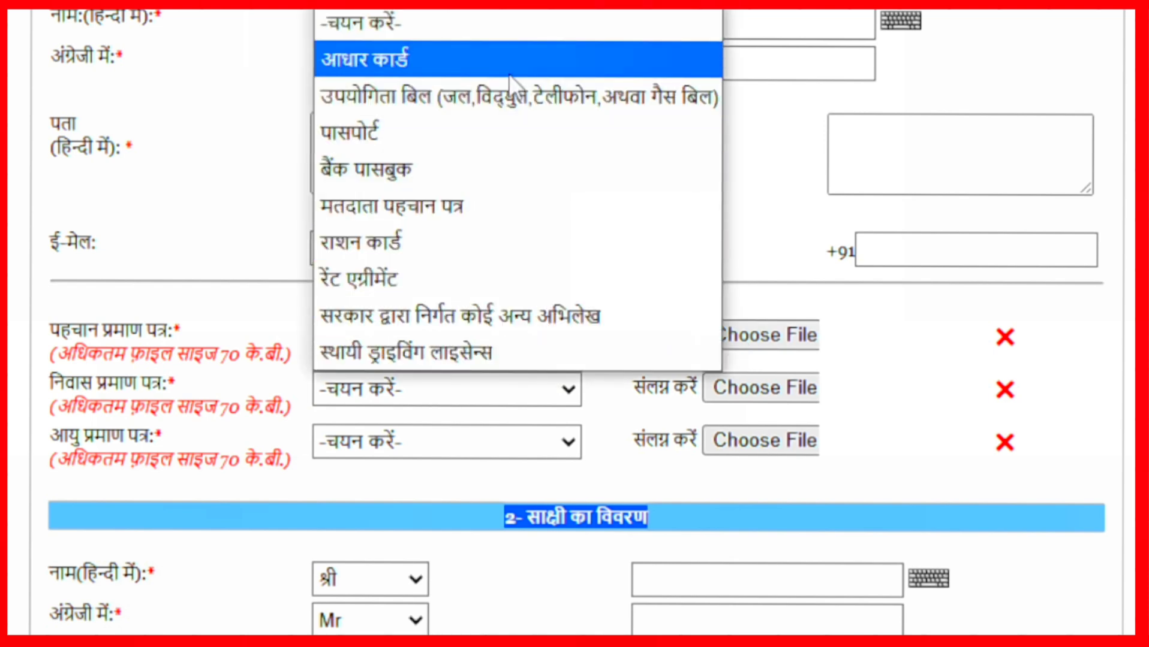
{"action": "left_click", "coordinate": [509, 74]}
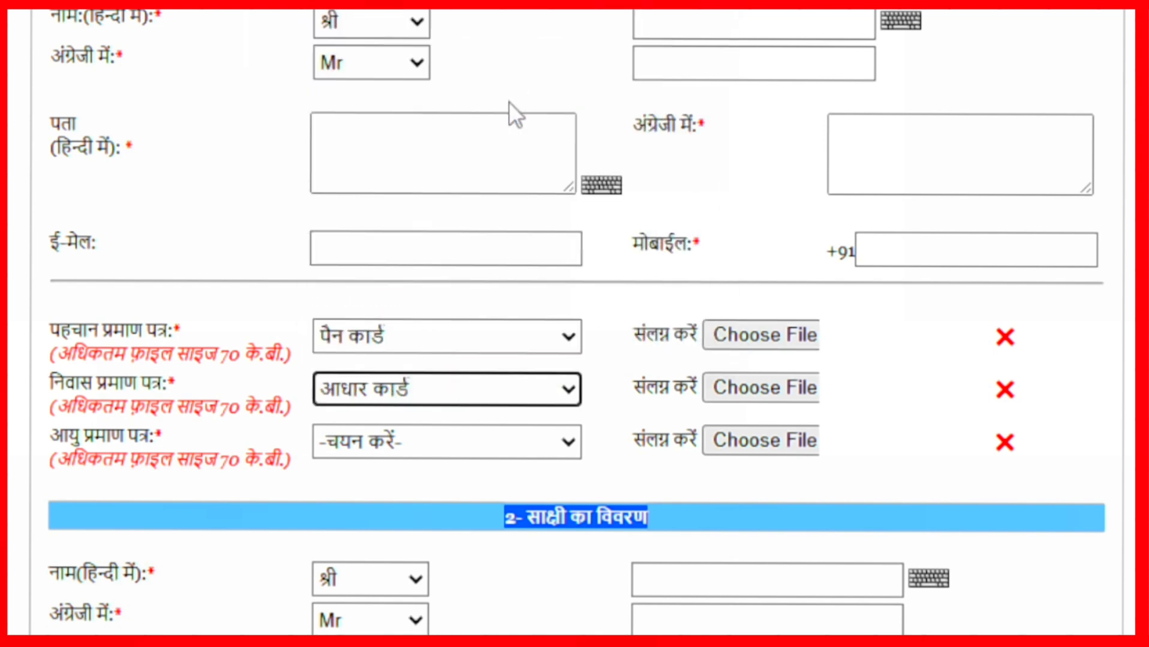
Set the first witness's age proof to स्थायी ड्राइविंग लाइसेन्स
{"action": "left_click", "coordinate": [454, 442]}
{"action": "scroll", "coordinate": [453, 446], "scroll_direction": "down", "scroll_amount": 5}
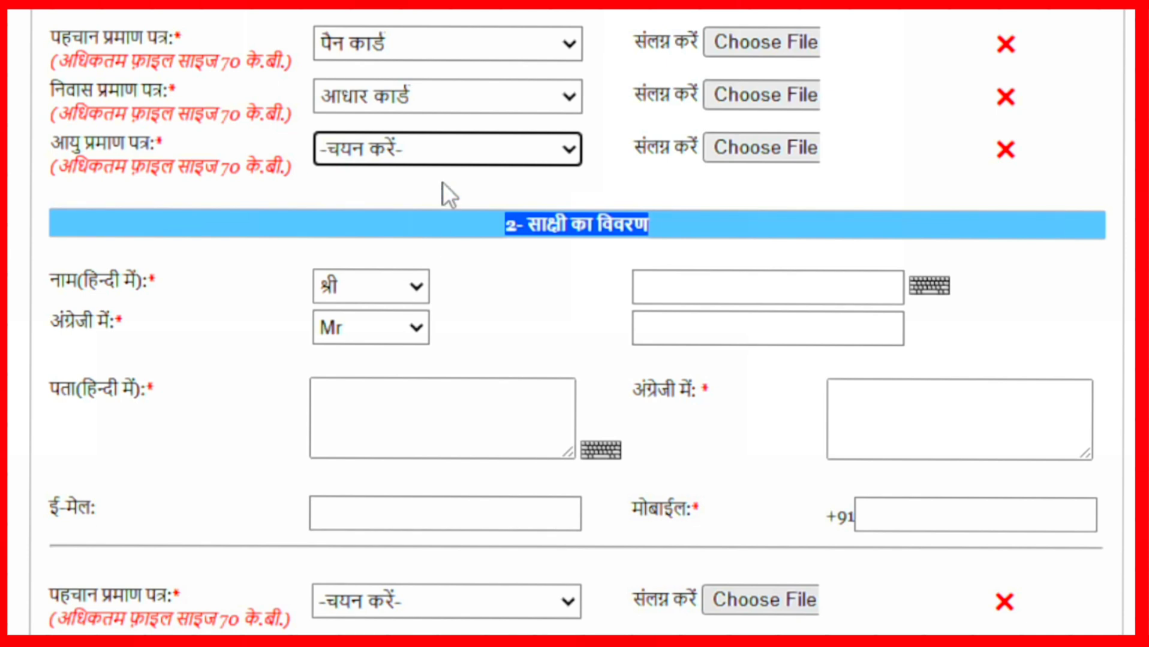
{"action": "left_click", "coordinate": [452, 144]}
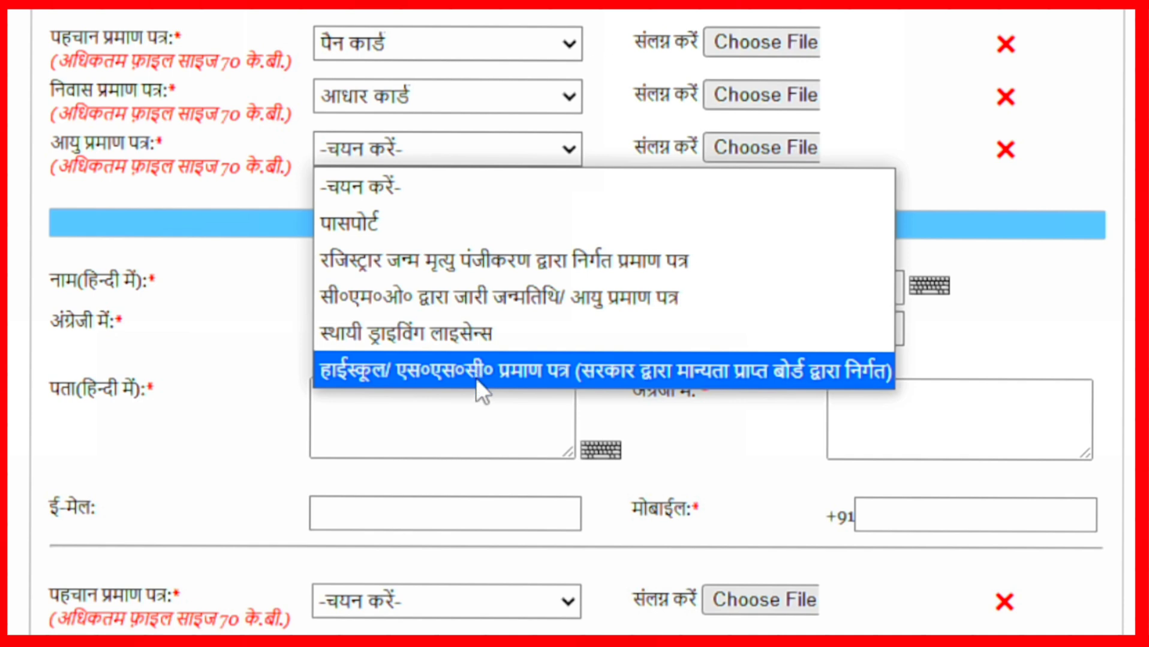
{"action": "left_click", "coordinate": [481, 330]}
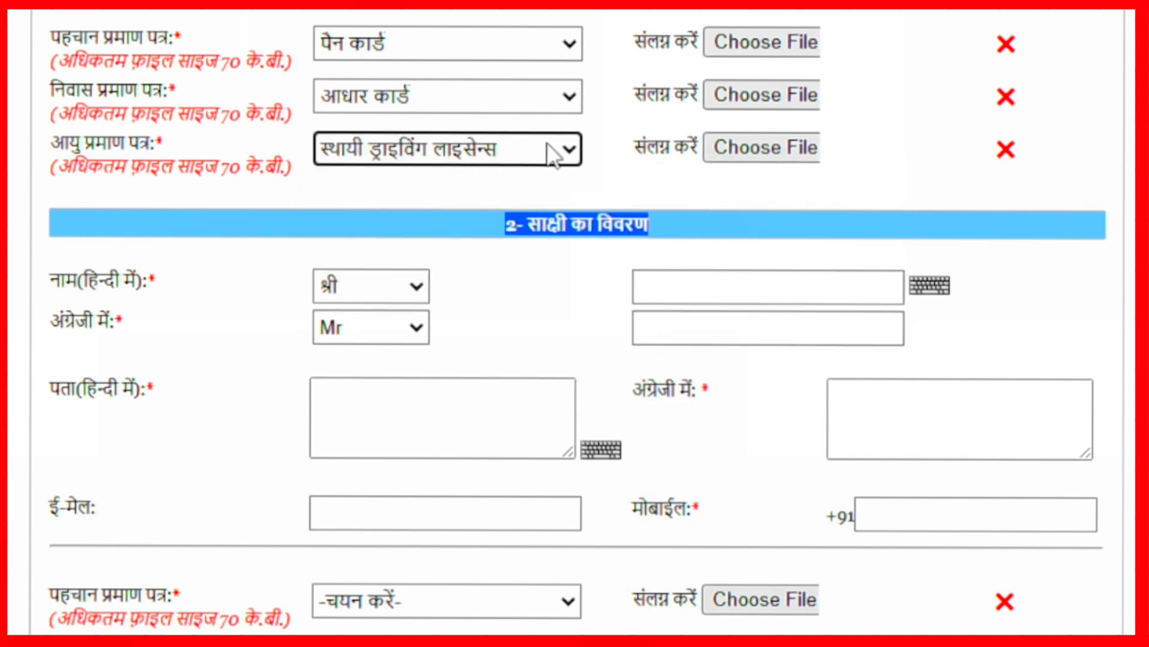
{"action": "scroll", "coordinate": [527, 191], "scroll_direction": "up", "scroll_amount": 3}
{"action": "left_click", "coordinate": [454, 294]}
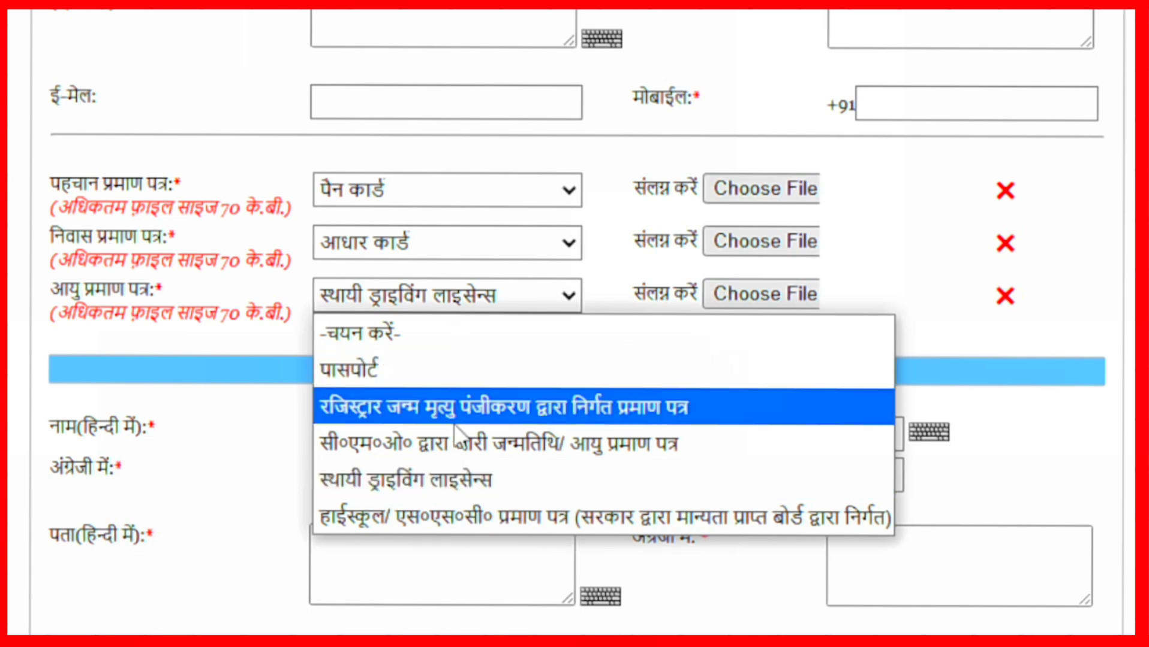
{"action": "left_click", "coordinate": [465, 480]}
{"action": "scroll", "coordinate": [524, 240], "scroll_direction": "down", "scroll_amount": 3}
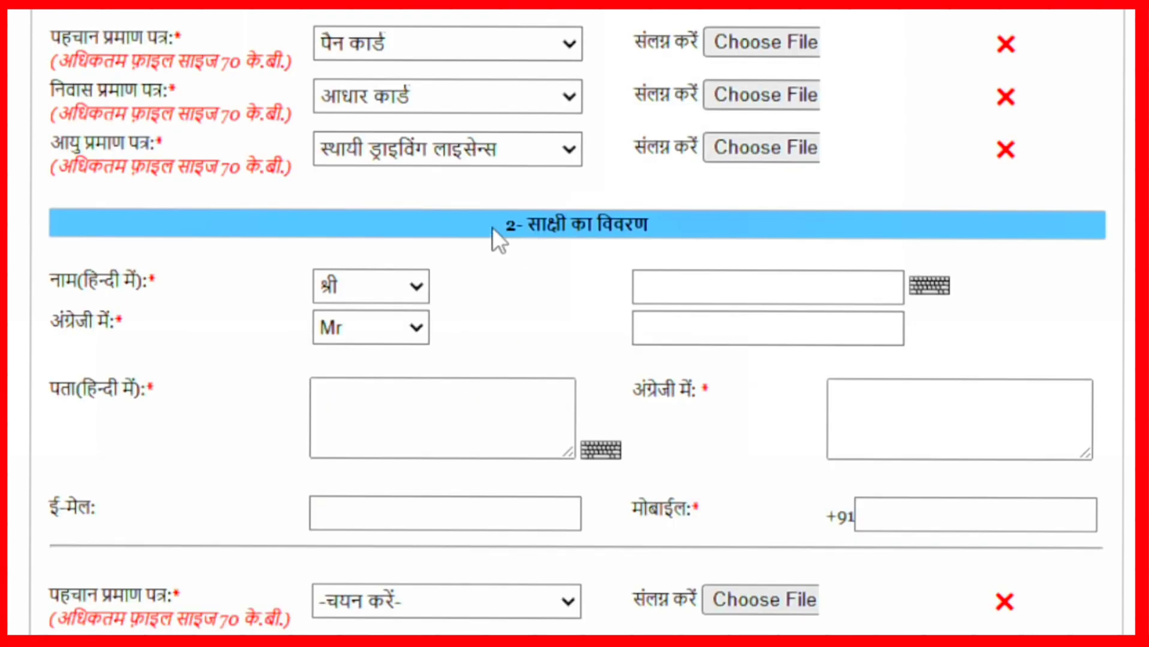
Set the second witness's Hindi title to श्रीमती and place the cursor in the witness's mobile number field
{"action": "scroll", "coordinate": [492, 227], "scroll_direction": "down", "scroll_amount": 3}
{"action": "left_click", "coordinate": [329, 127]}
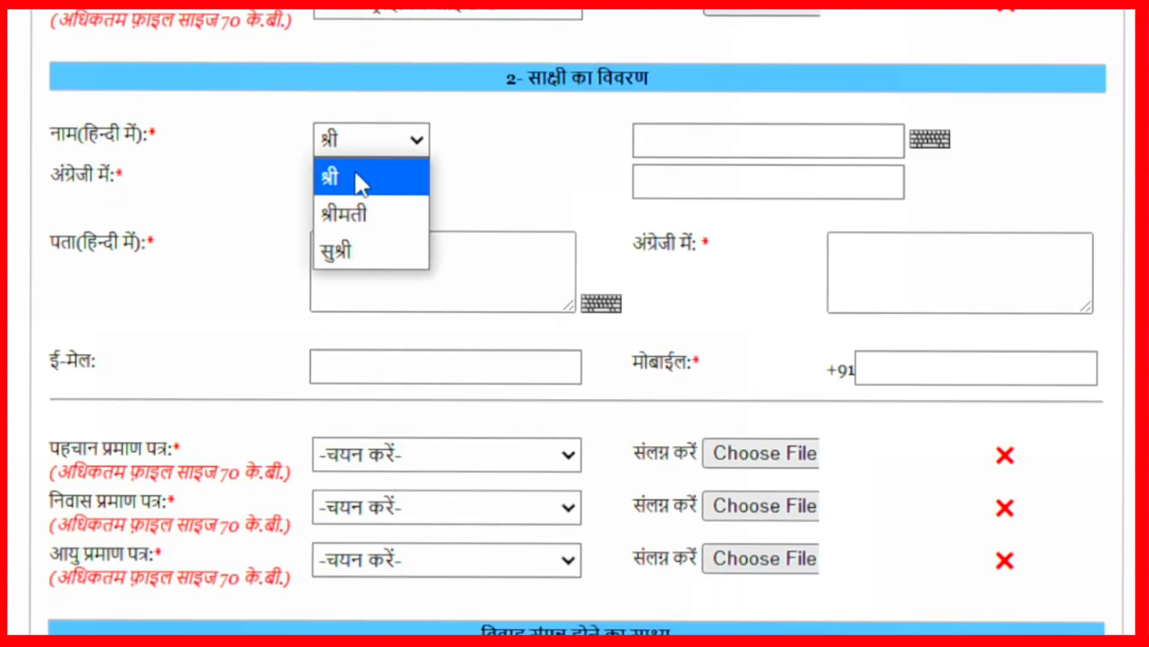
{"action": "left_click", "coordinate": [364, 227]}
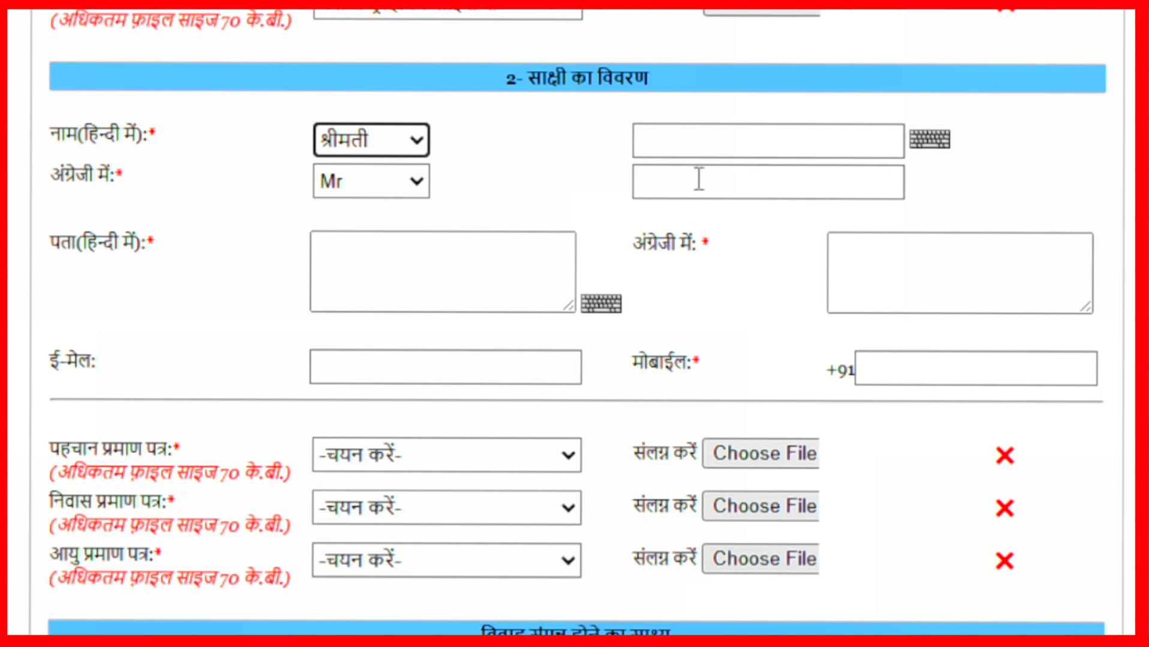
{"action": "scroll", "coordinate": [492, 228], "scroll_direction": "down", "scroll_amount": 3}
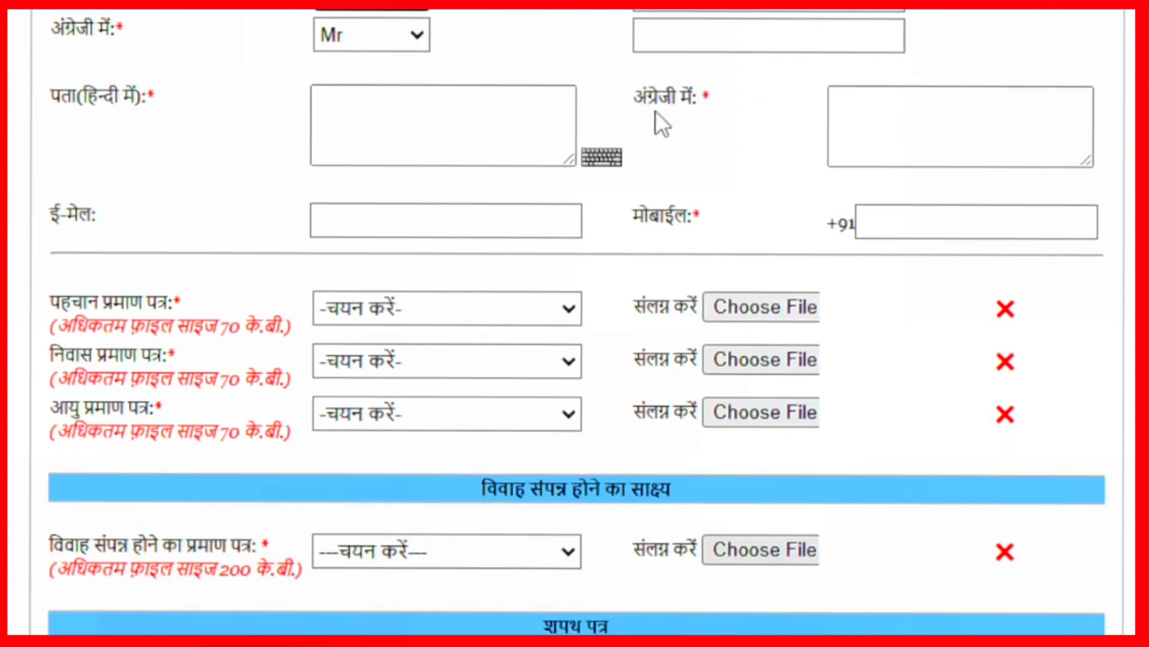
{"action": "left_click", "coordinate": [909, 223]}
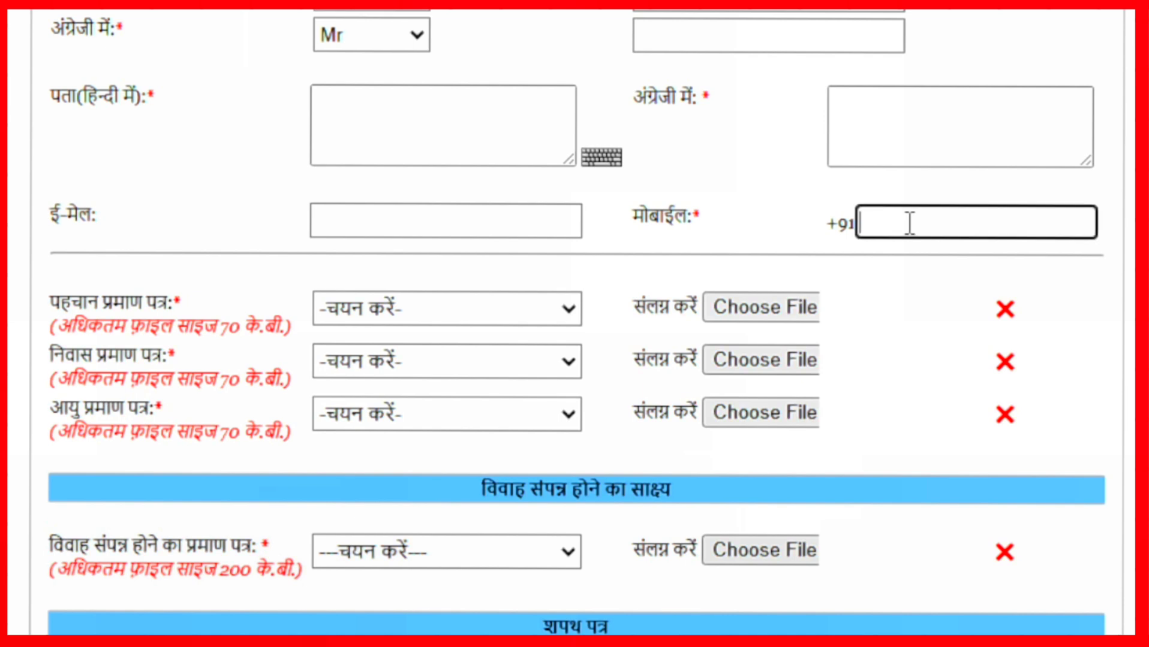
Set the second witness's proofs: मतदाता पहचान पत्र for identity, बैंक पासबुक for residence, रजिस्ट्रार जन्म मृत्यु पंजीकरण द्वारा निर्गत प्रमाण पत्र for age
{"action": "scroll", "coordinate": [906, 224], "scroll_direction": "down", "scroll_amount": 2}
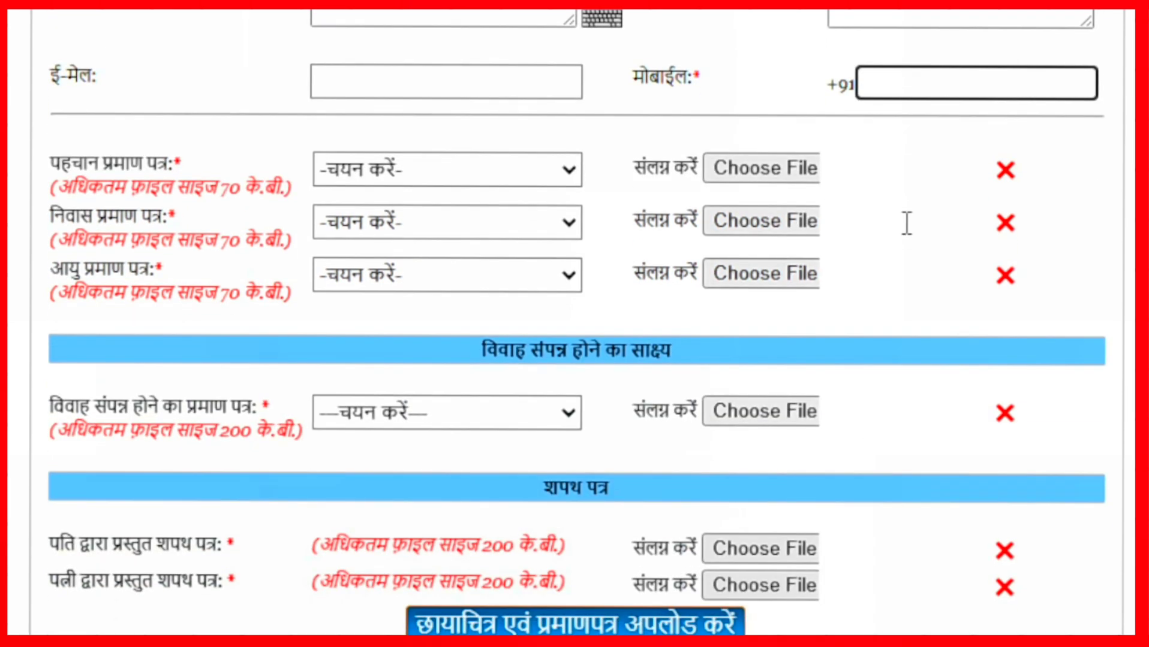
{"action": "left_click", "coordinate": [425, 172]}
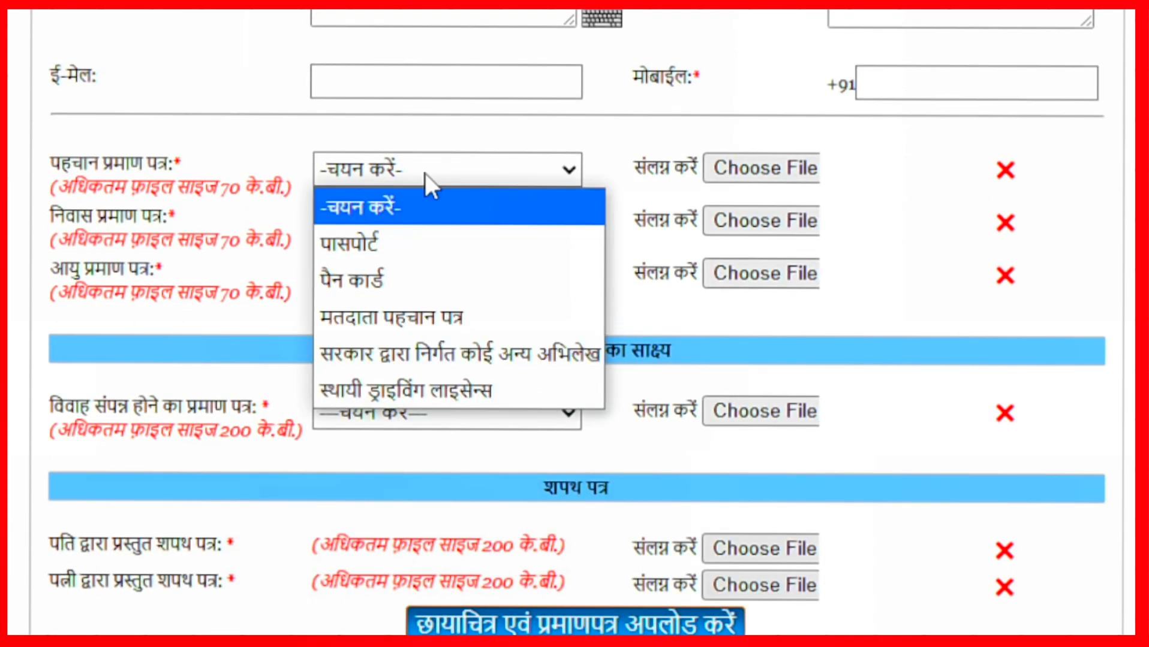
{"action": "left_click", "coordinate": [399, 317]}
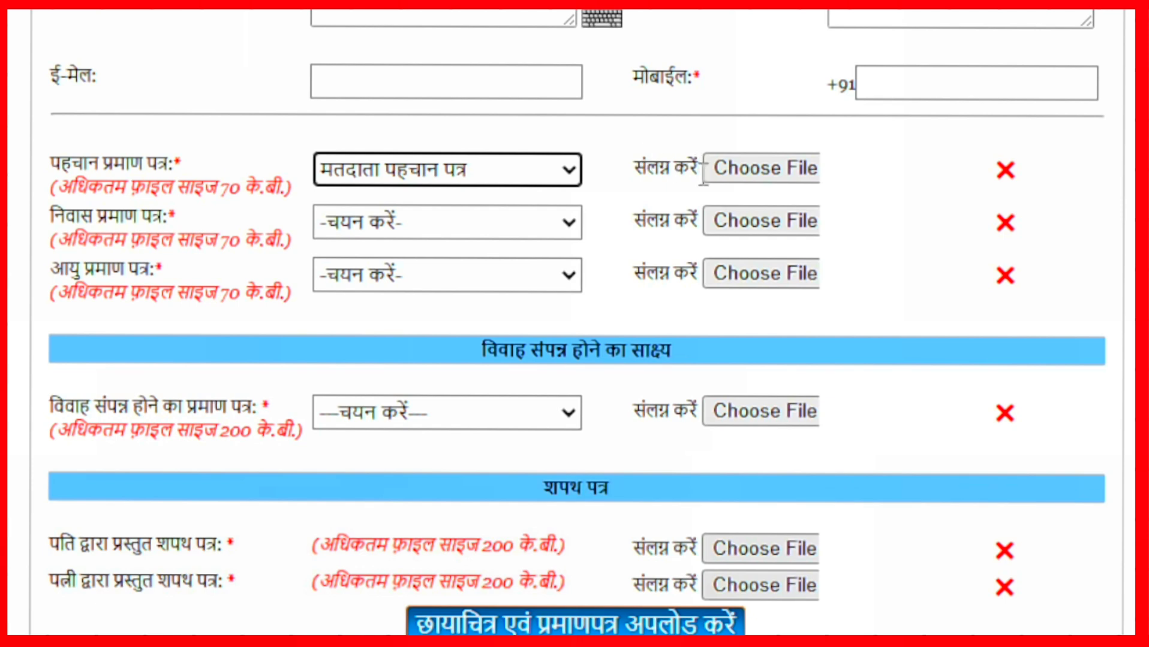
{"action": "left_click", "coordinate": [459, 223]}
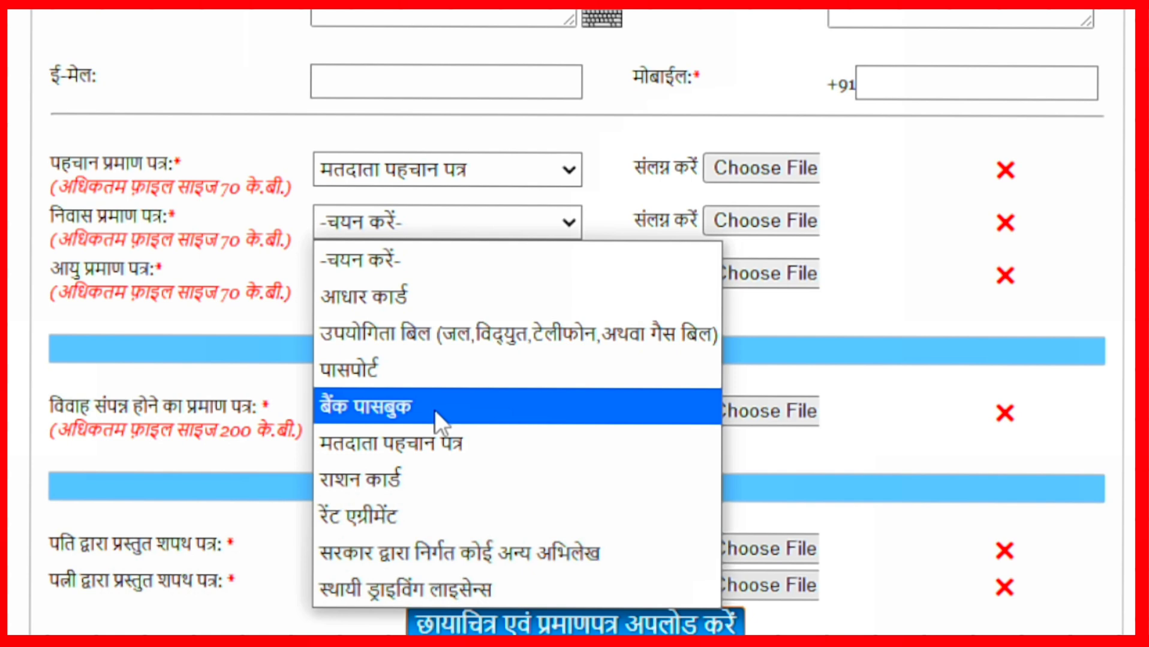
{"action": "left_click", "coordinate": [429, 406]}
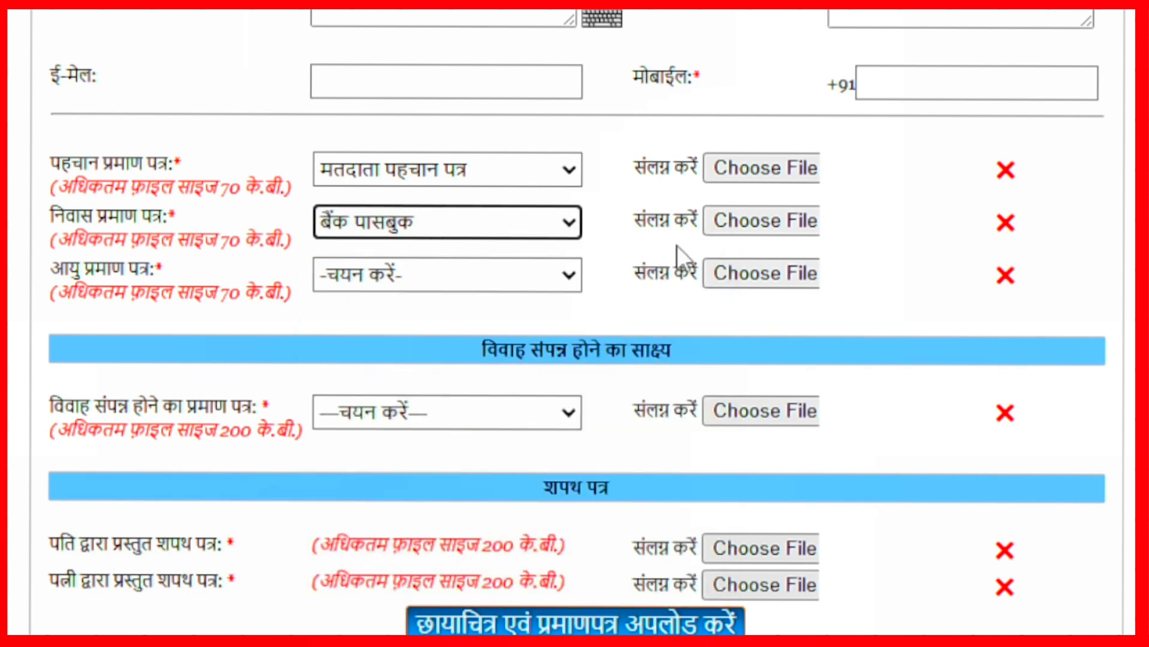
{"action": "left_click", "coordinate": [399, 274]}
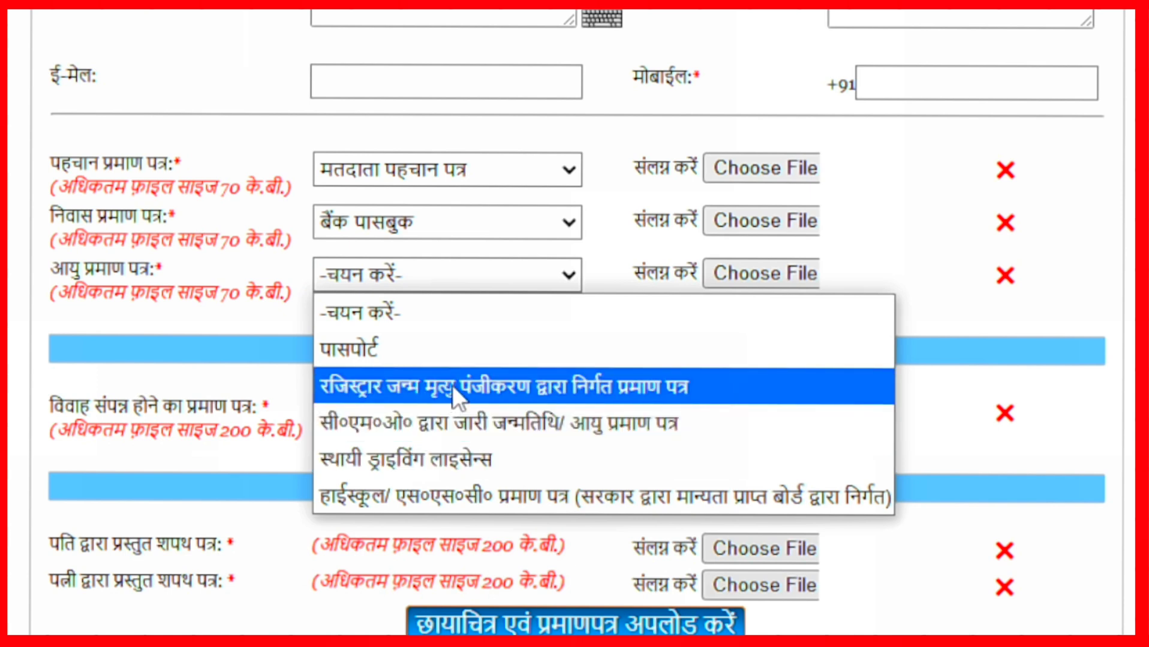
{"action": "left_click", "coordinate": [452, 384]}
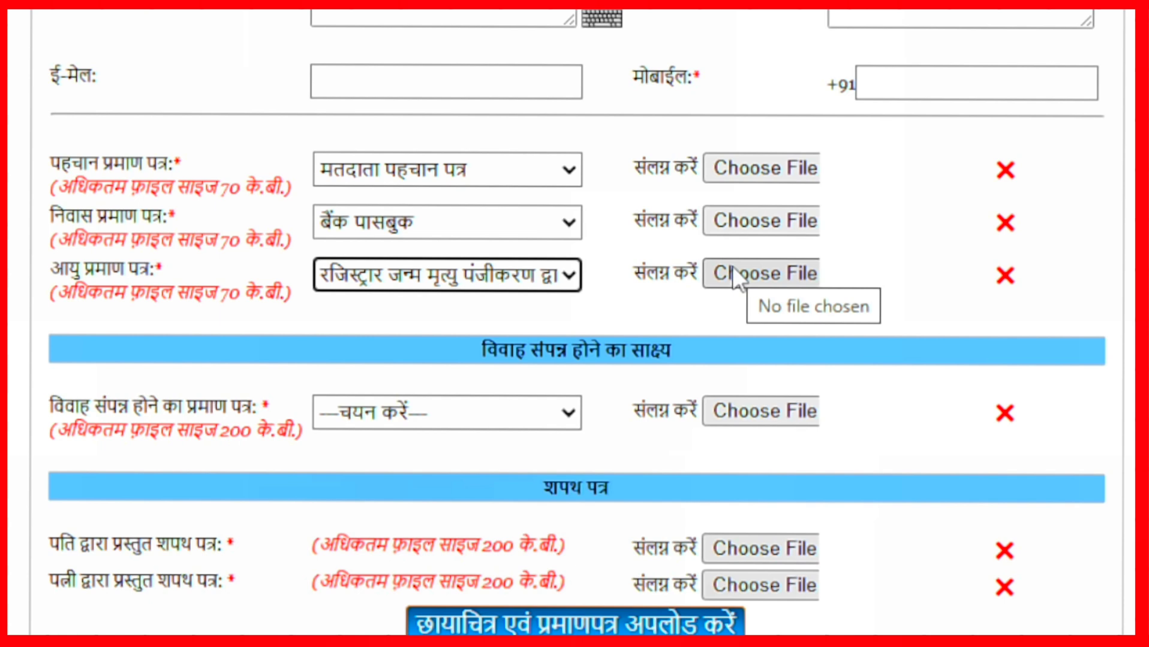
Check the size limit for the marriage evidence file, select विवाह स्थल का प्रमाण as the proof of marriage and review the alternative certificates
{"action": "left_click_drag", "start_coordinate": [498, 350], "coordinate": [695, 352]}
{"action": "left_click", "coordinate": [695, 352]}
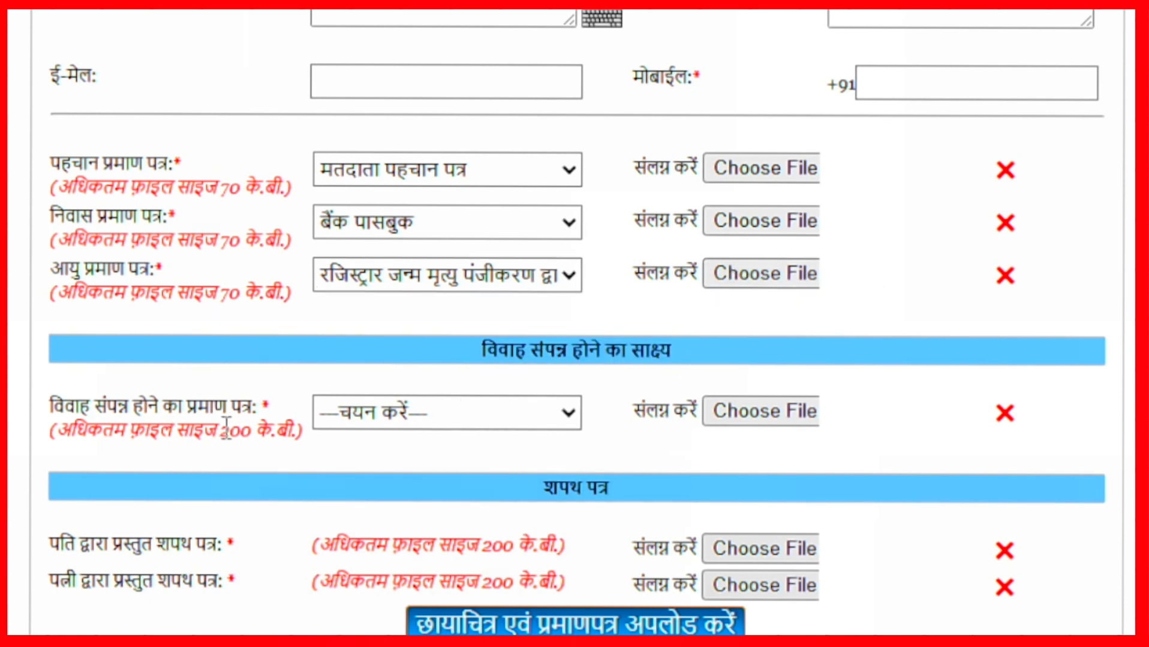
{"action": "left_click_drag", "start_coordinate": [220, 430], "coordinate": [293, 429]}
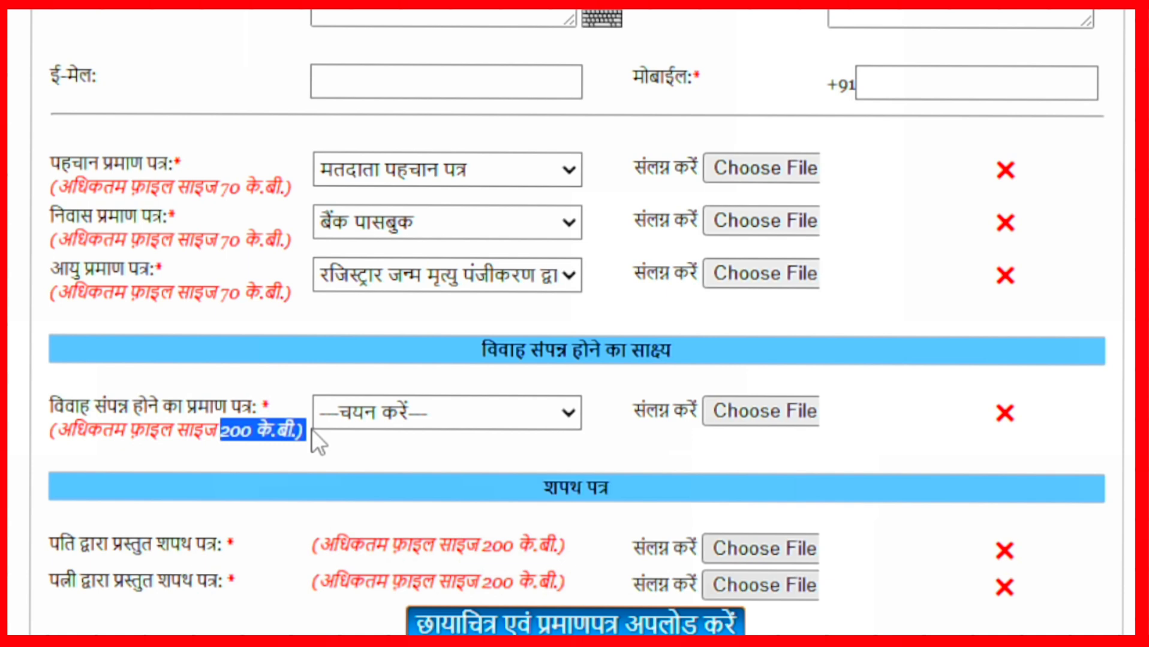
{"action": "left_click", "coordinate": [406, 466]}
{"action": "left_click", "coordinate": [434, 410]}
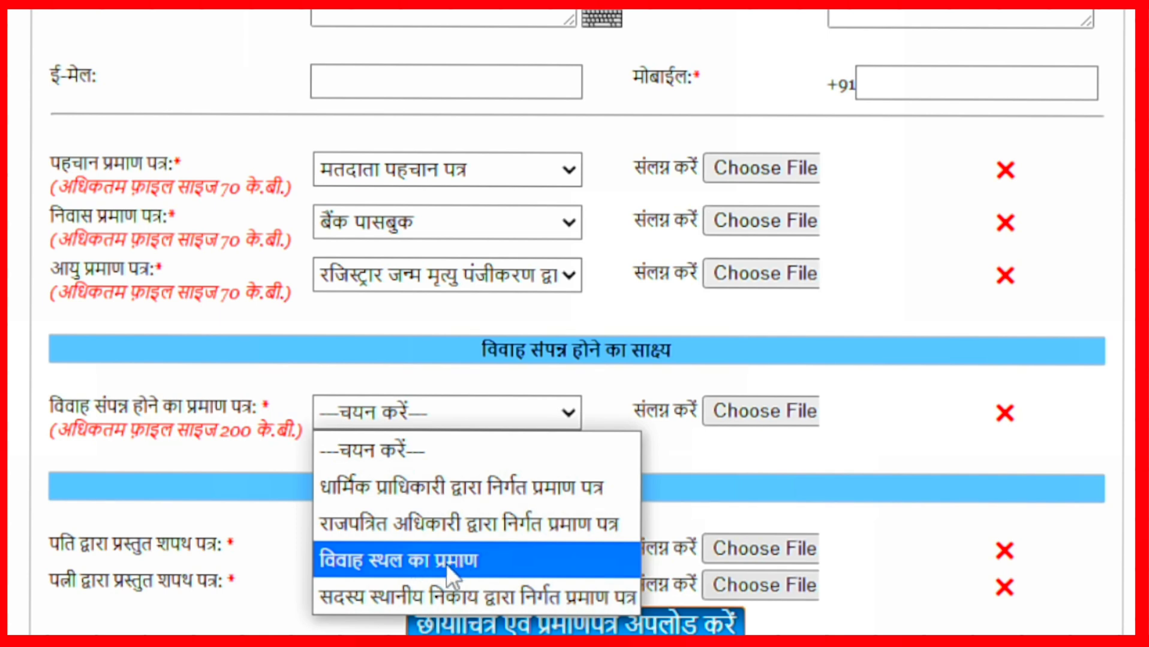
{"action": "left_click", "coordinate": [421, 559]}
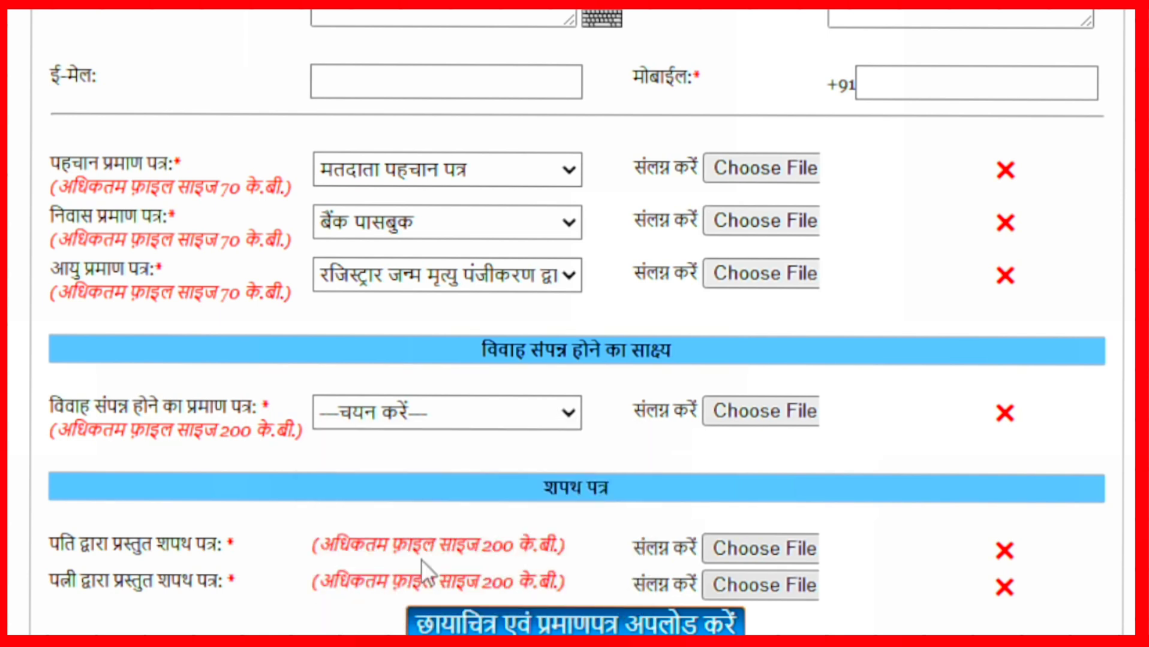
{"action": "left_click", "coordinate": [432, 412]}
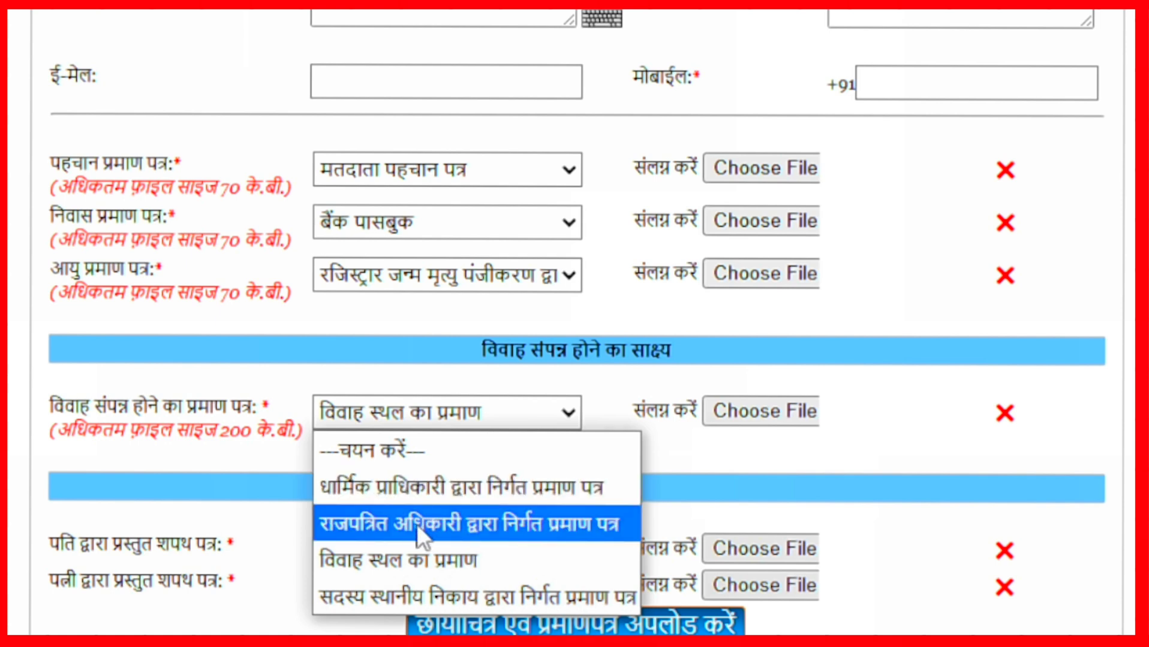
{"action": "key", "text": "Escape"}
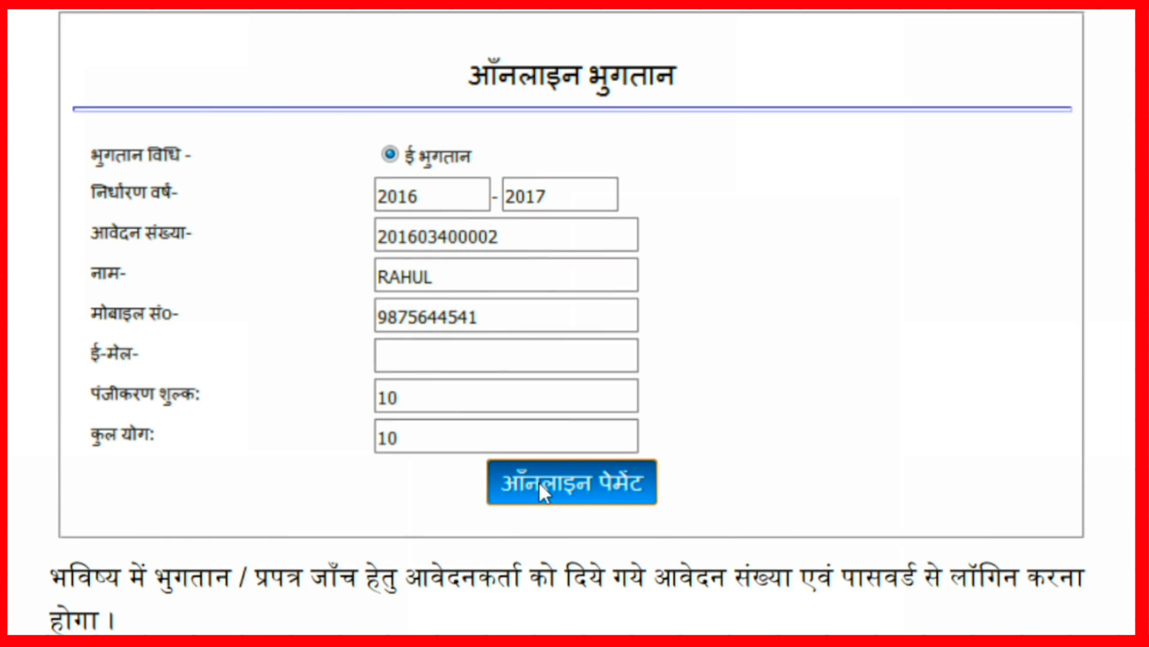
Read the notes below the online payment form about visiting the sub-registrar office and changing the marriage registration office
{"action": "scroll", "coordinate": [539, 483], "scroll_direction": "down", "scroll_amount": 10}
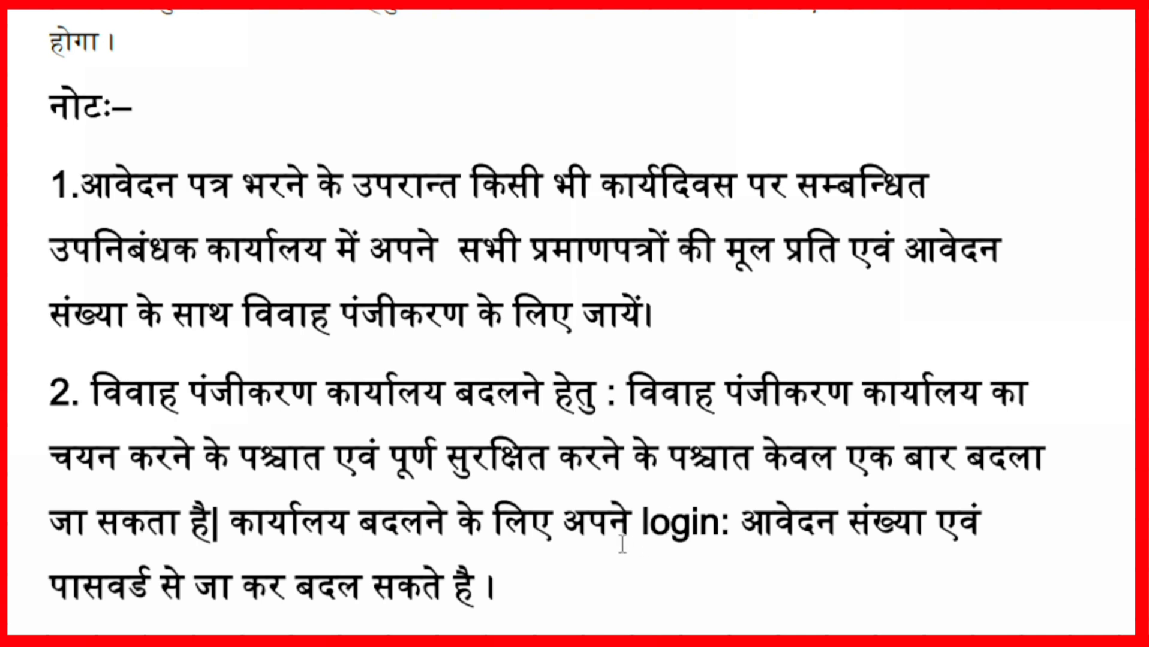
{"action": "left_click_drag", "start_coordinate": [234, 524], "coordinate": [969, 586]}
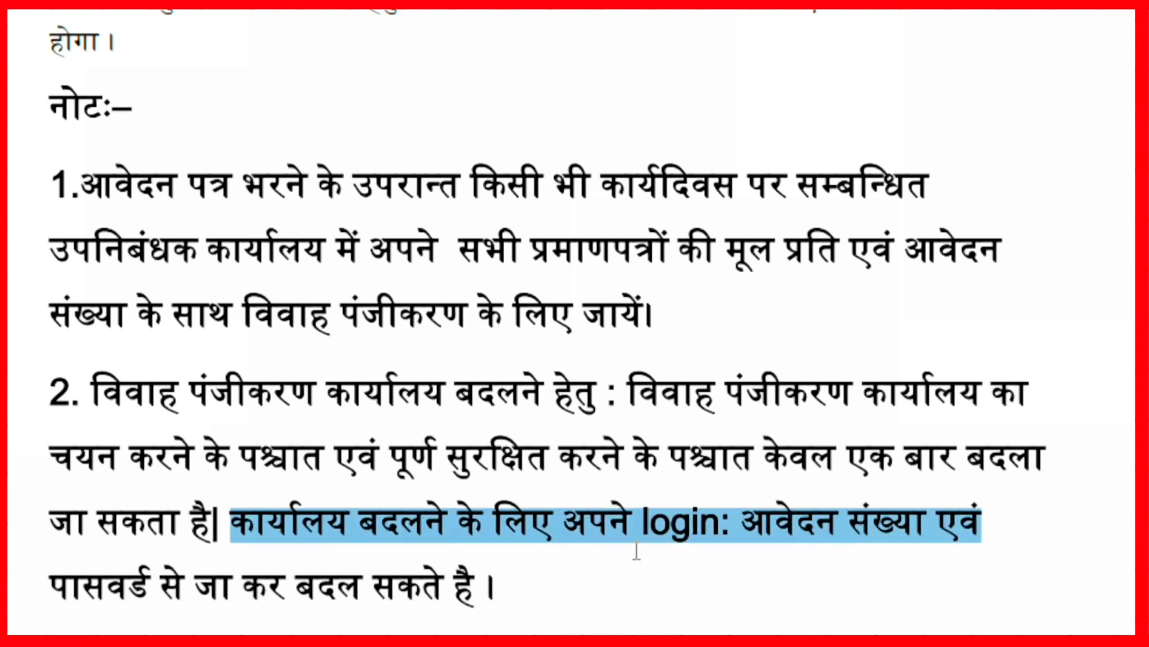